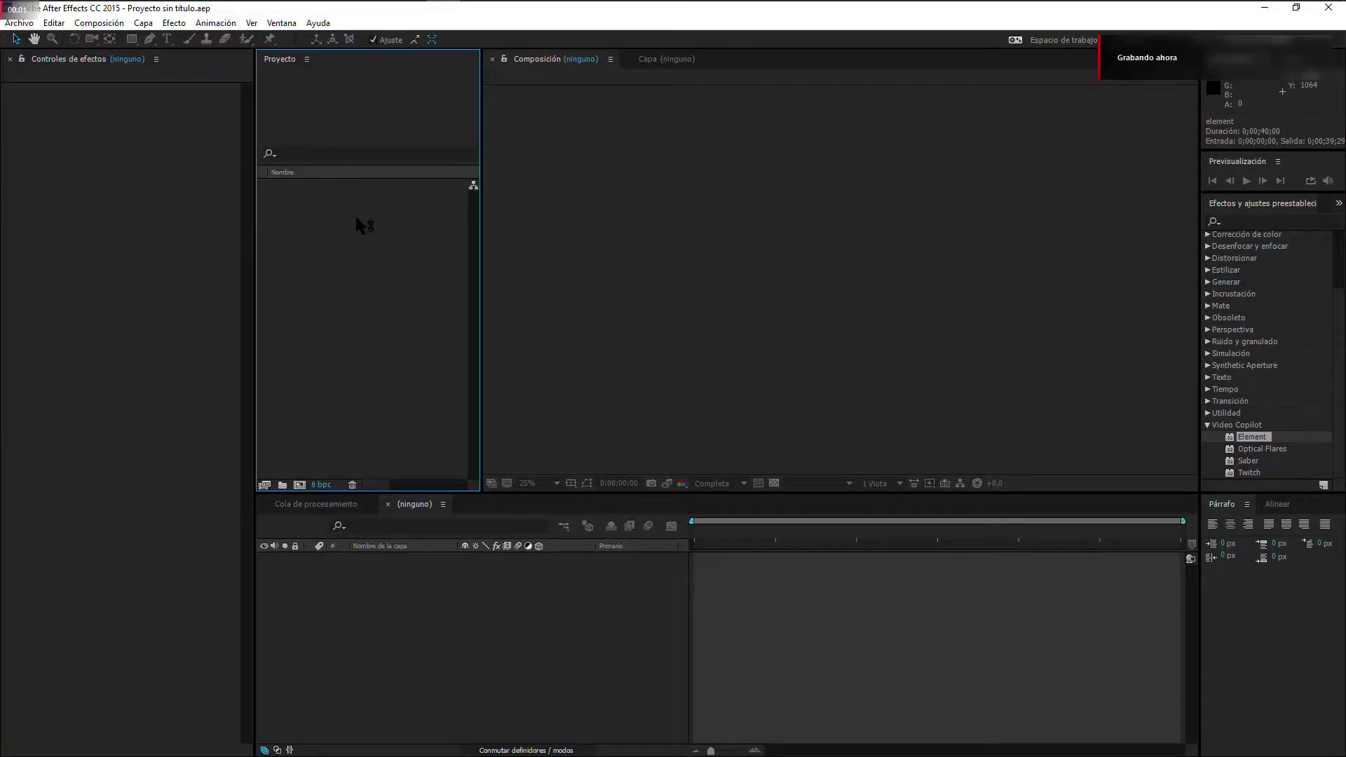
# Step: Create a new 40-second 1920×1080, 29.97 fps composition named 'TEXTO 3D'
pyautogui.rightClick(285, 234)
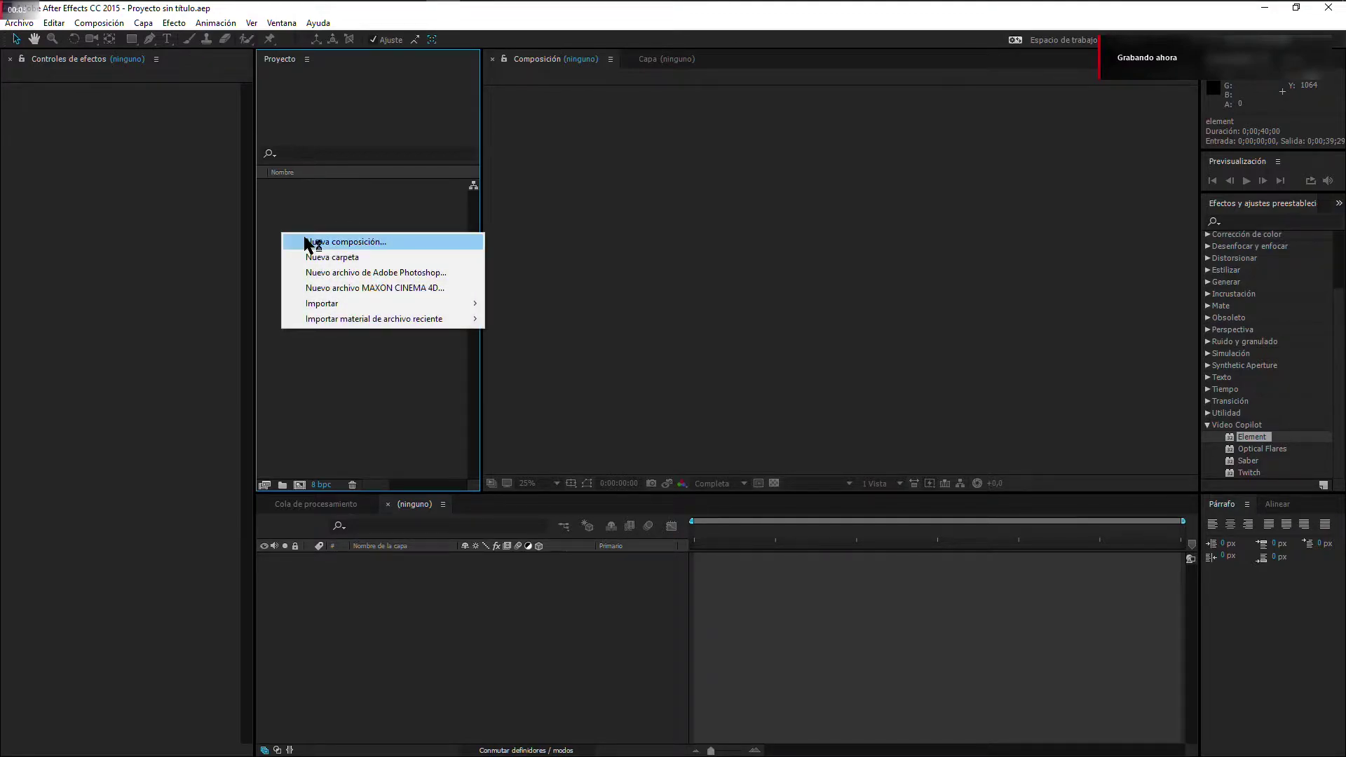
pyautogui.click(307, 241)
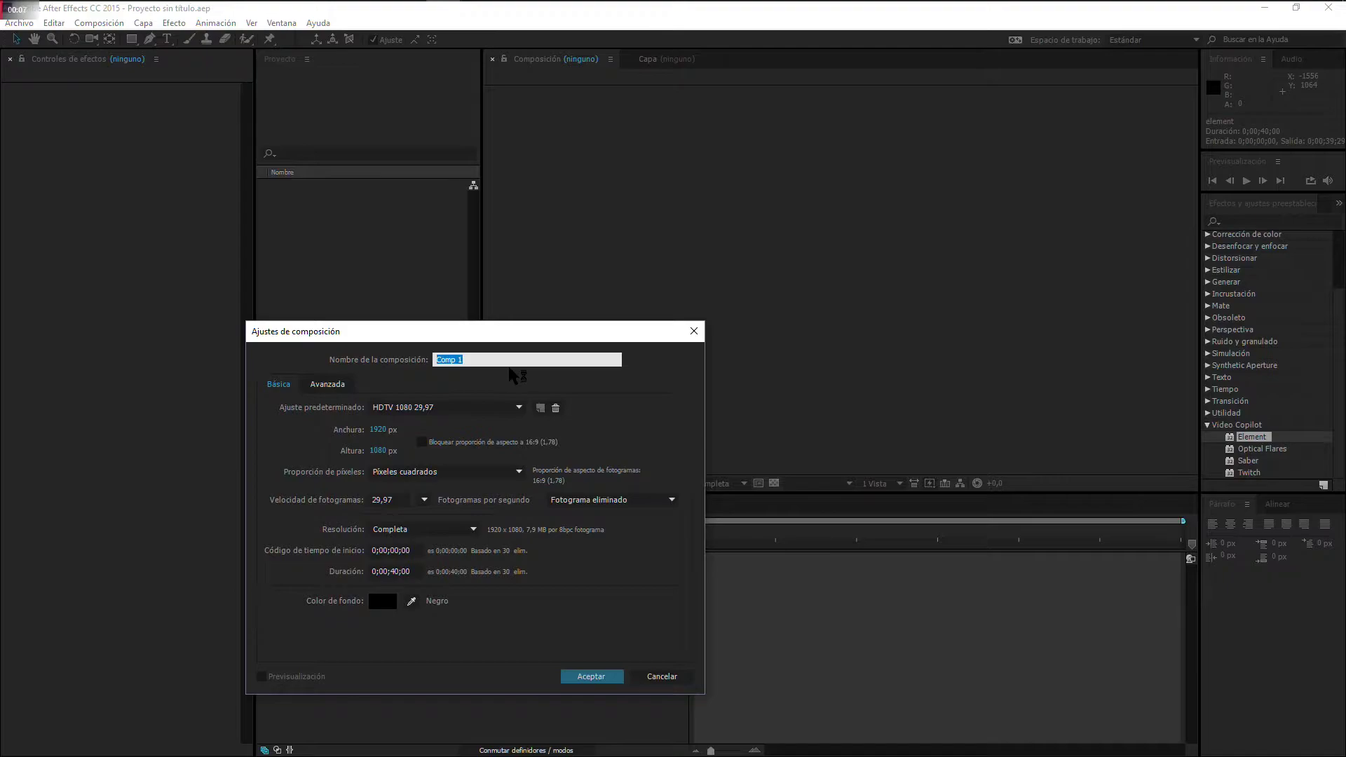
pyautogui.write('TEXTO 3D')
# Step: Confirm the TEXTO 3D settings and add a black full-frame solid named 'element'
pyautogui.click(608, 680)
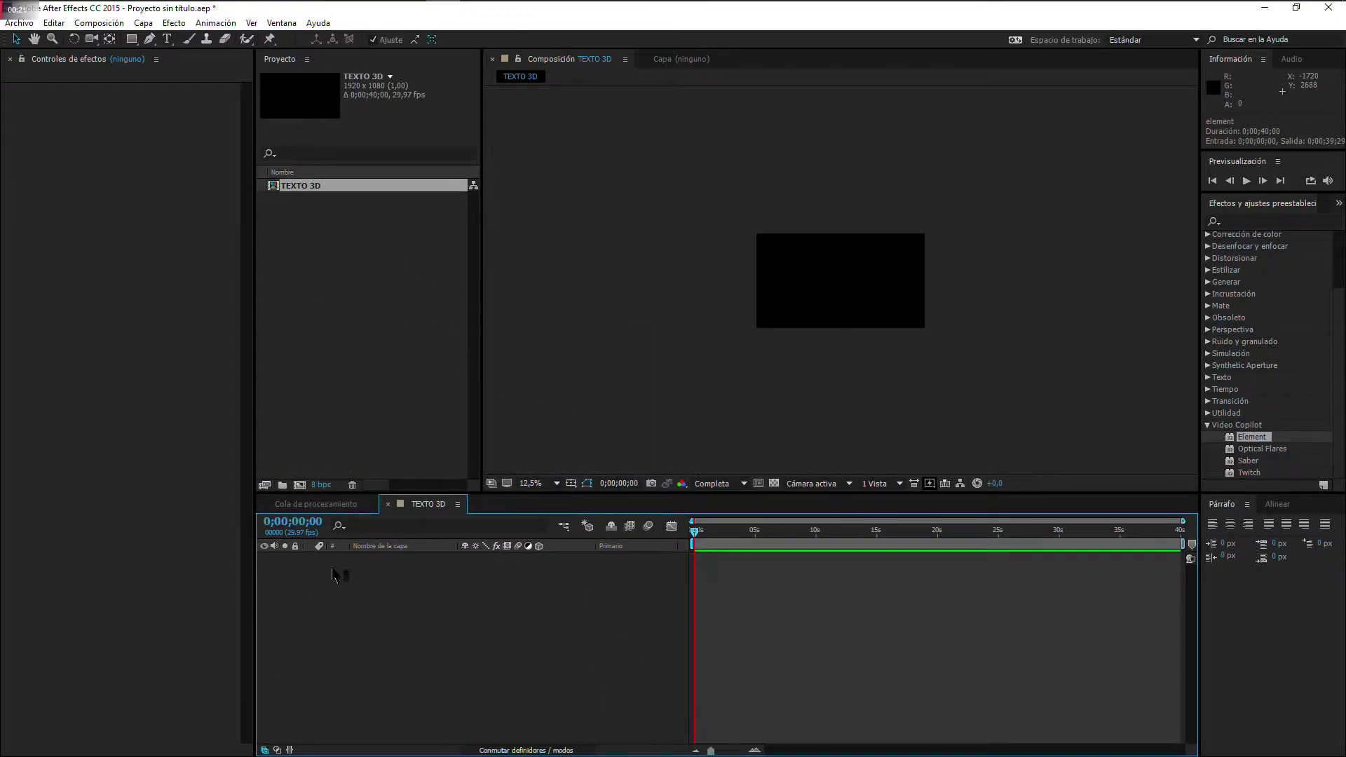
pyautogui.rightClick(430, 580)
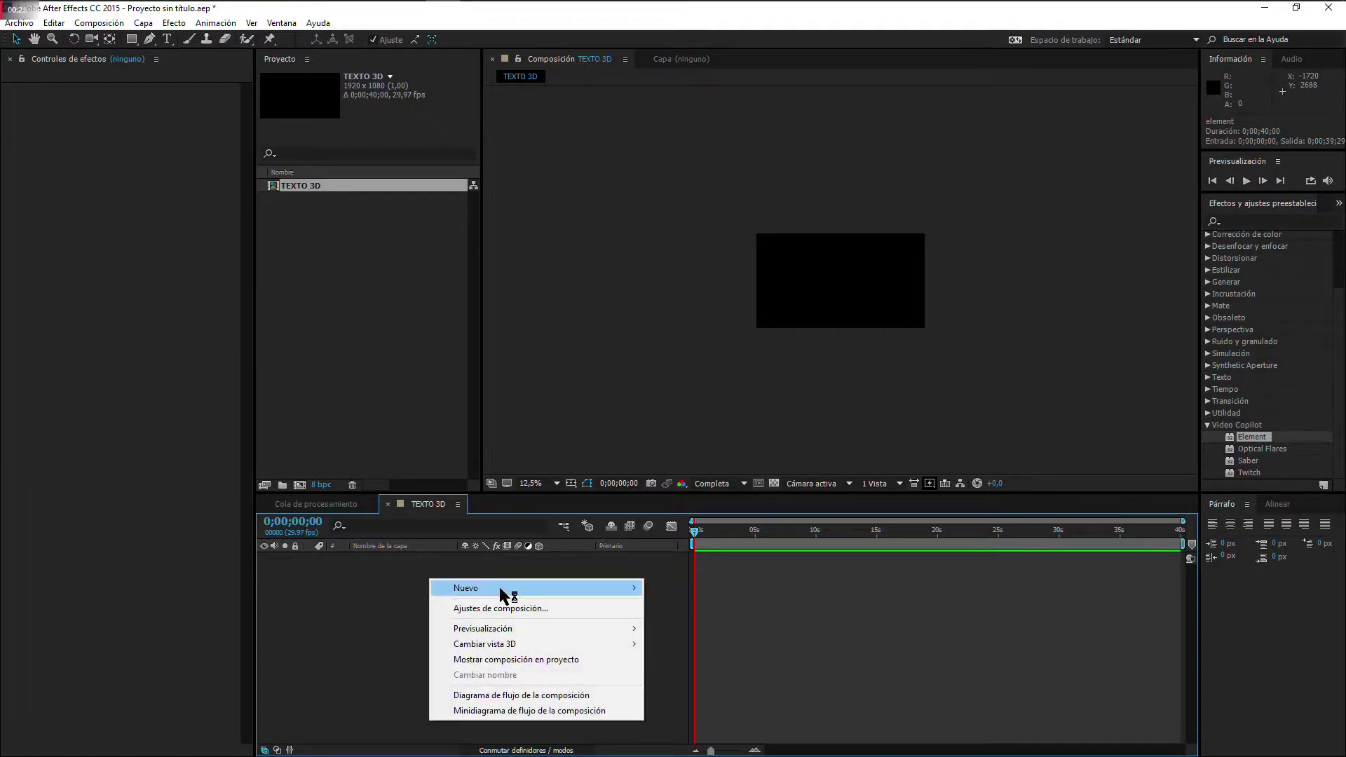
pyautogui.moveTo(500, 588)
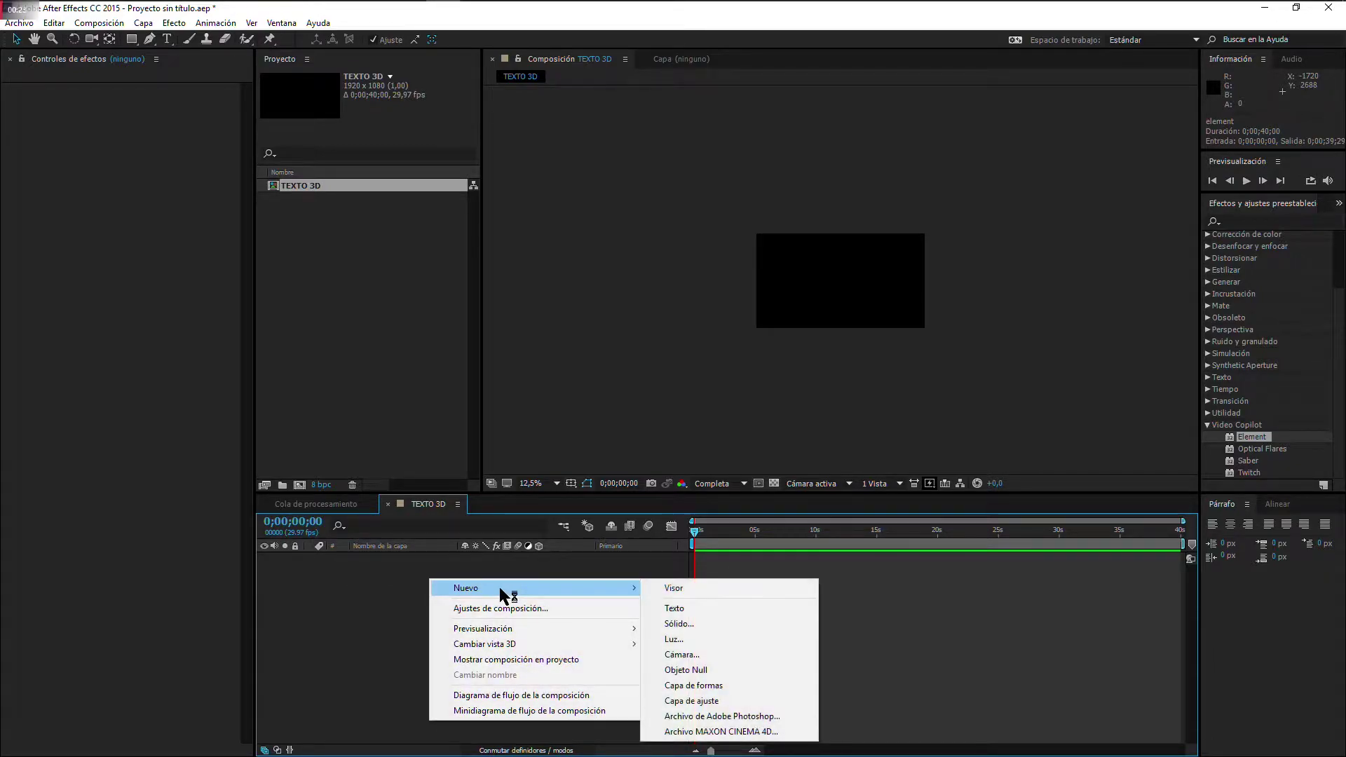
pyautogui.click(696, 624)
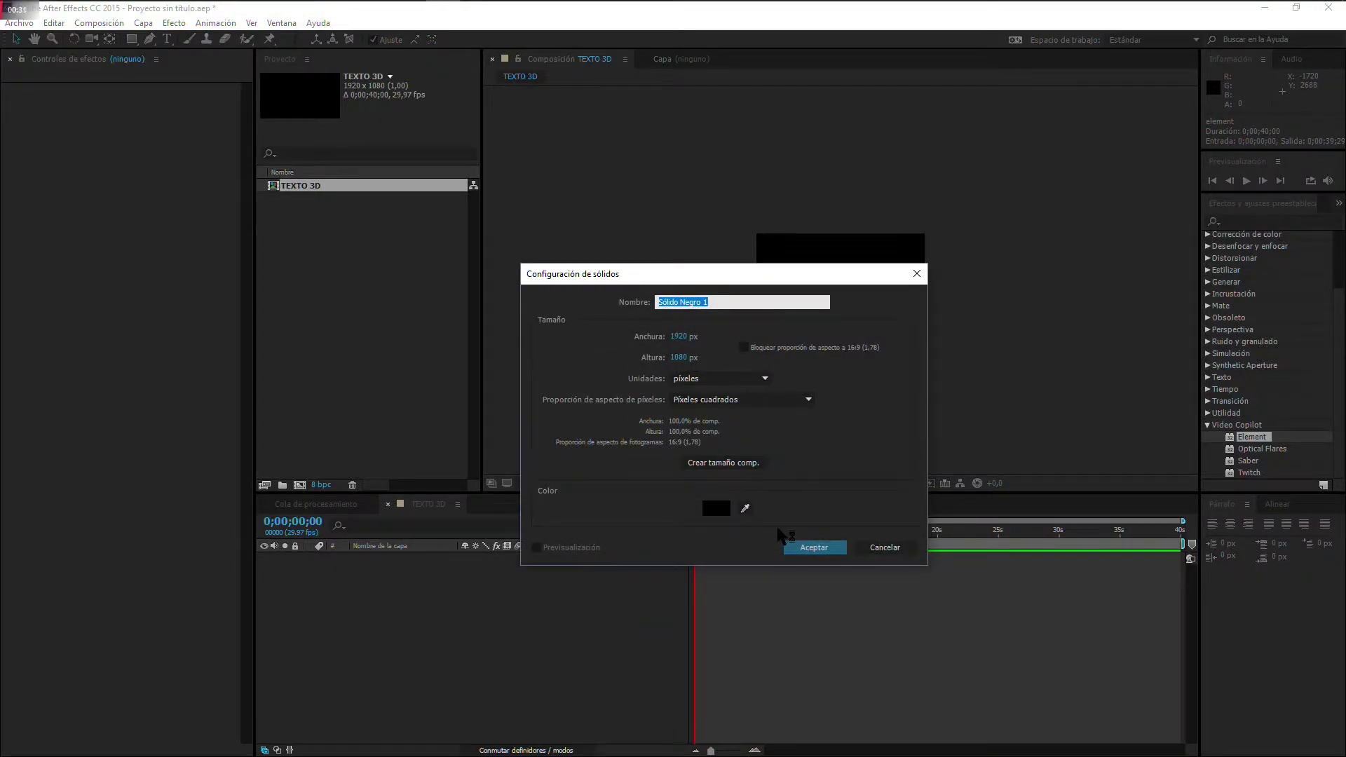
pyautogui.write('element')
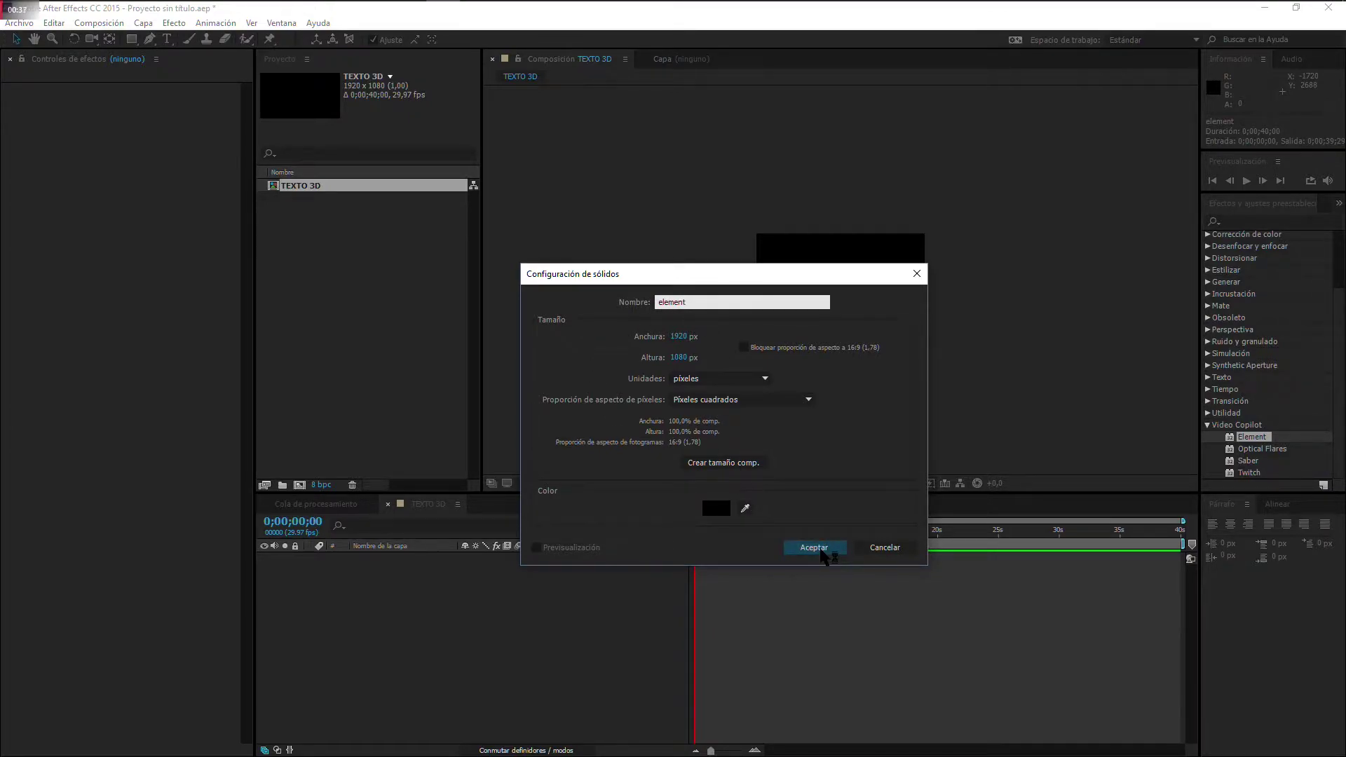
pyautogui.click(820, 549)
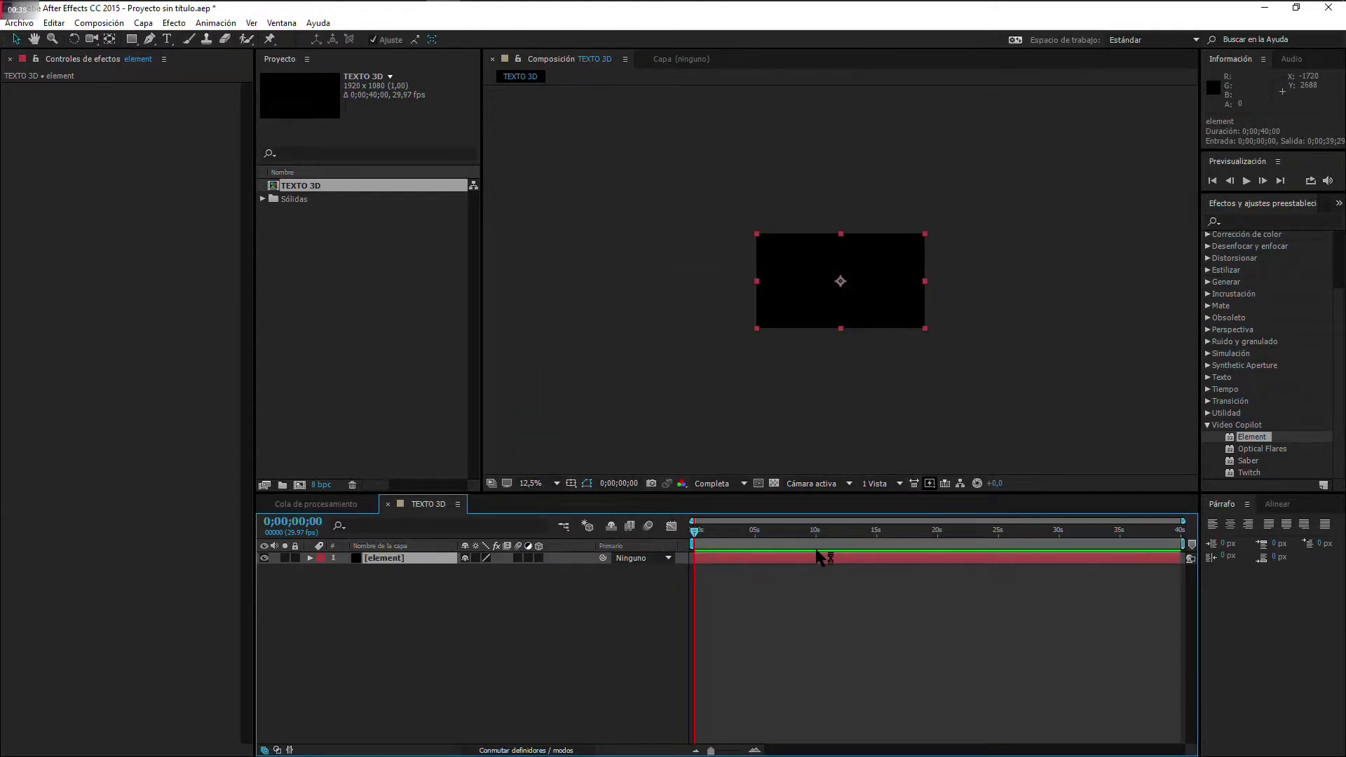
# Step: Set the viewer magnification to 50%, then zoom out to 25%
pyautogui.click(557, 484)
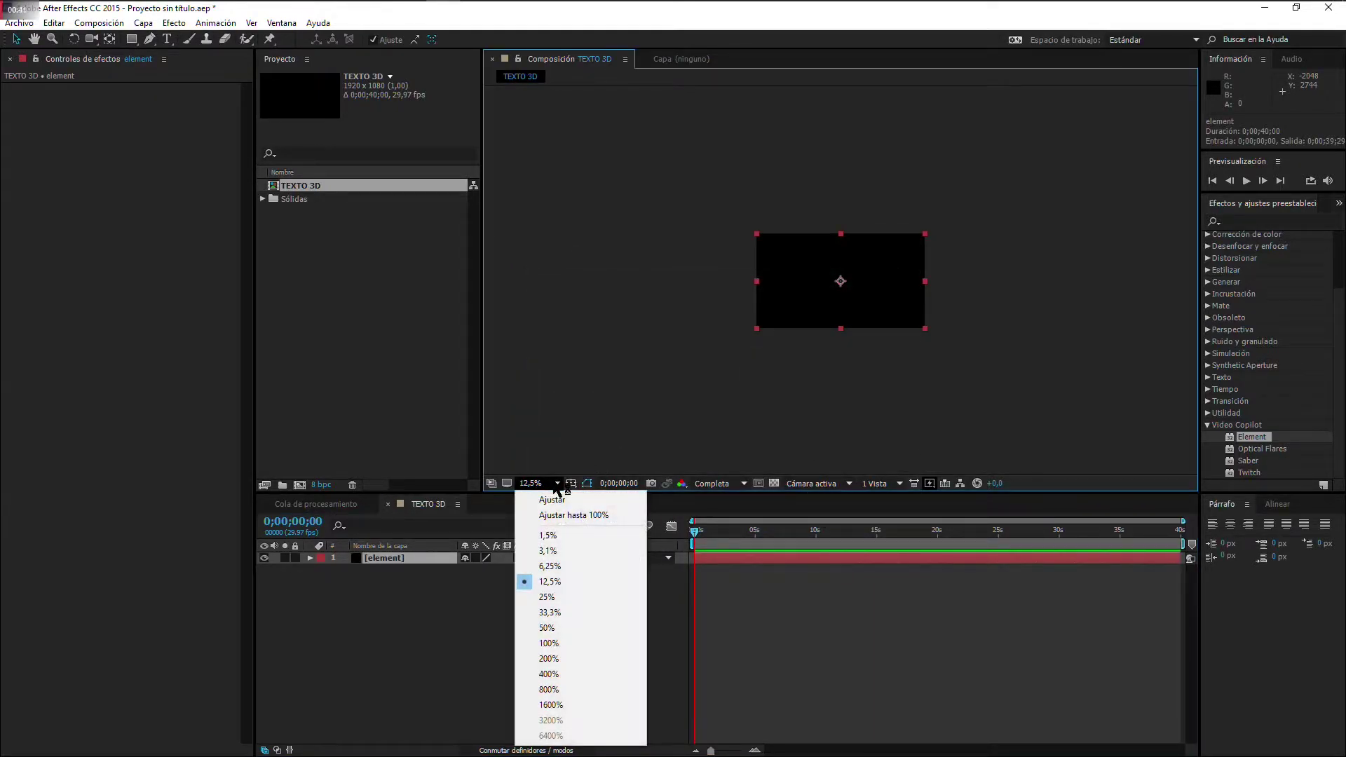
pyautogui.click(563, 630)
pyautogui.press(',')
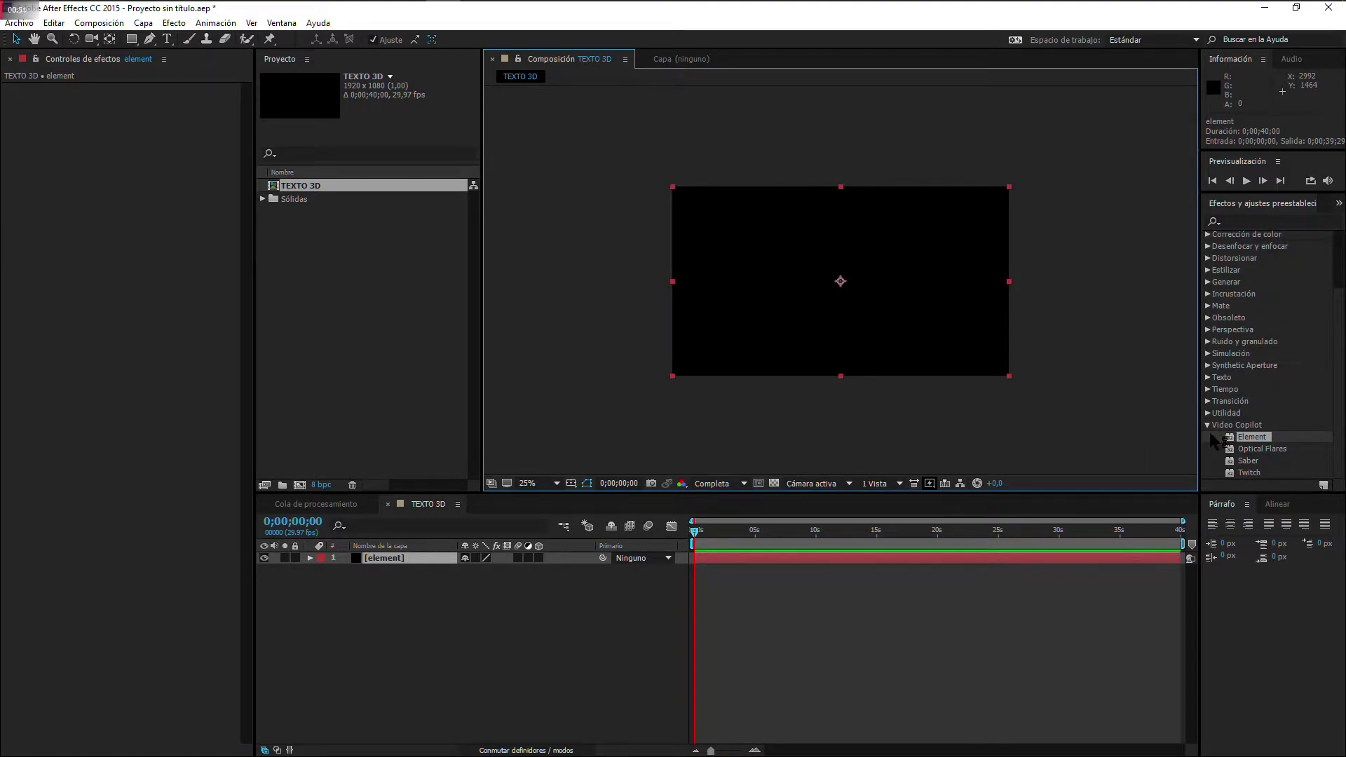
pyautogui.moveTo(1224, 436); pyautogui.dragTo(447, 636)
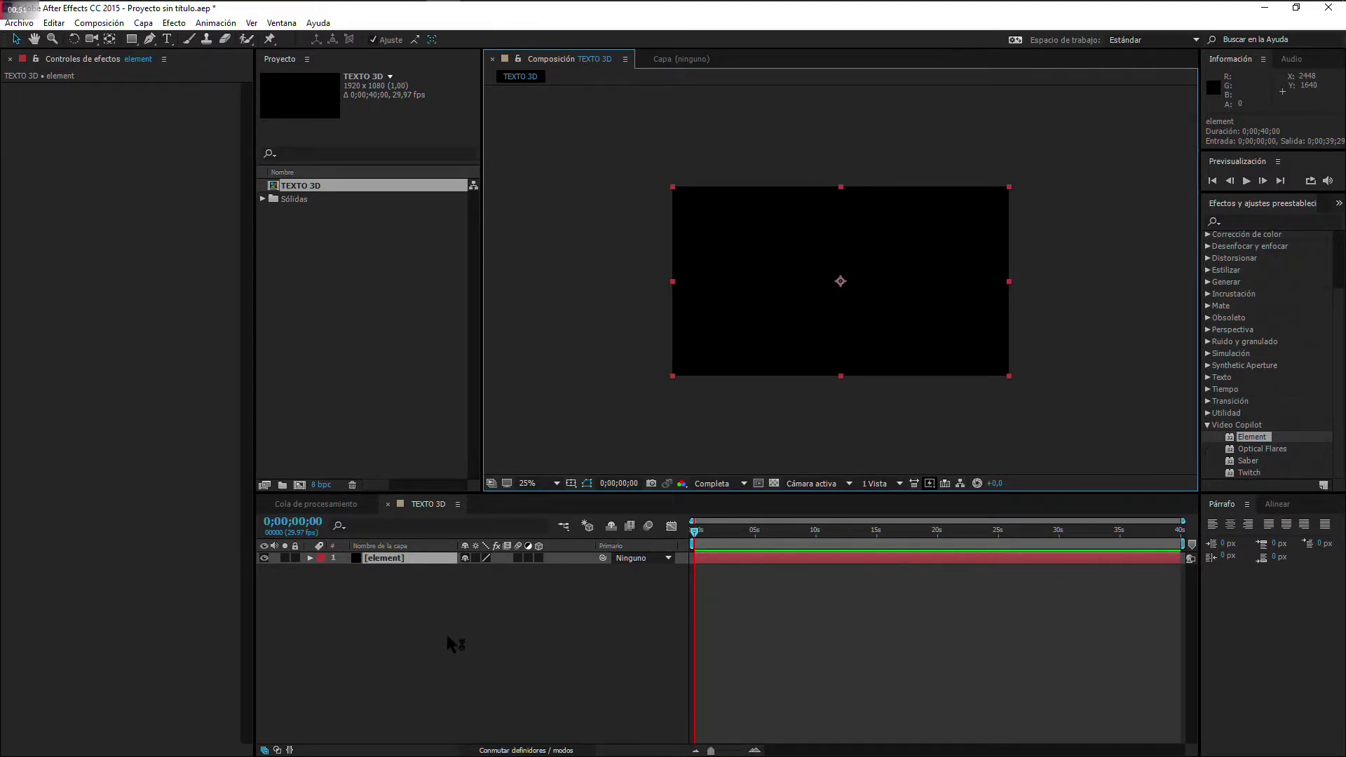
# Step: Add a text layer reading 'HOBBY 3D', fixing the typo, and view the composition at 100%
pyautogui.rightClick(439, 588)
pyautogui.moveTo(481, 603)
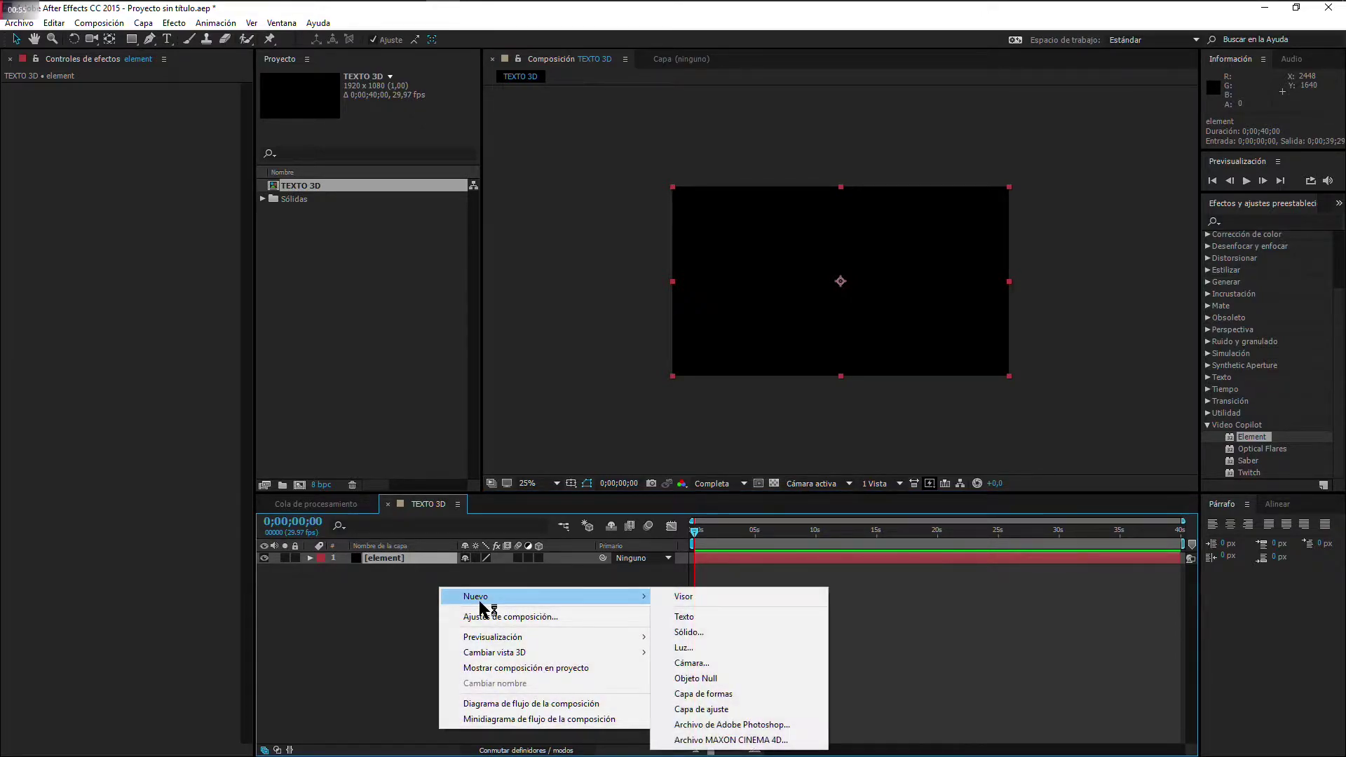
pyautogui.click(727, 620)
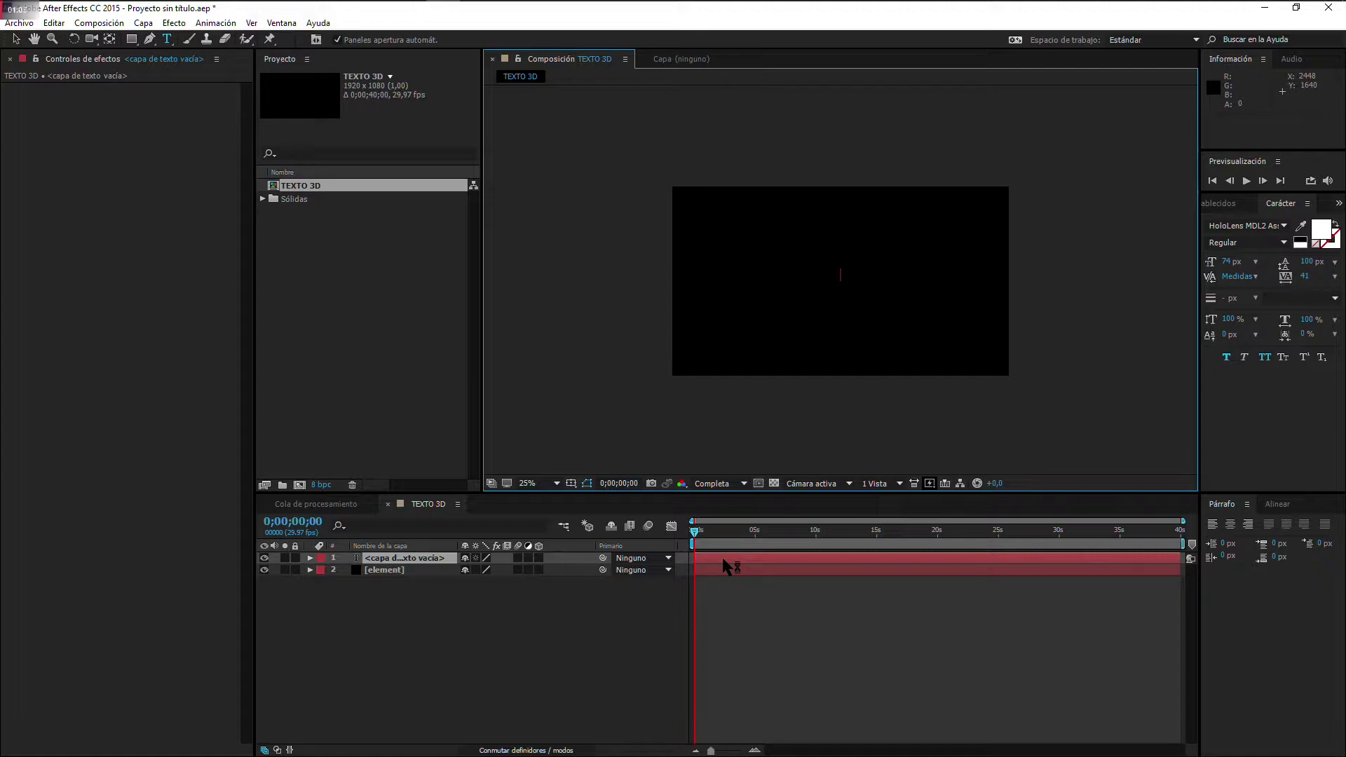
pyautogui.write('hob')
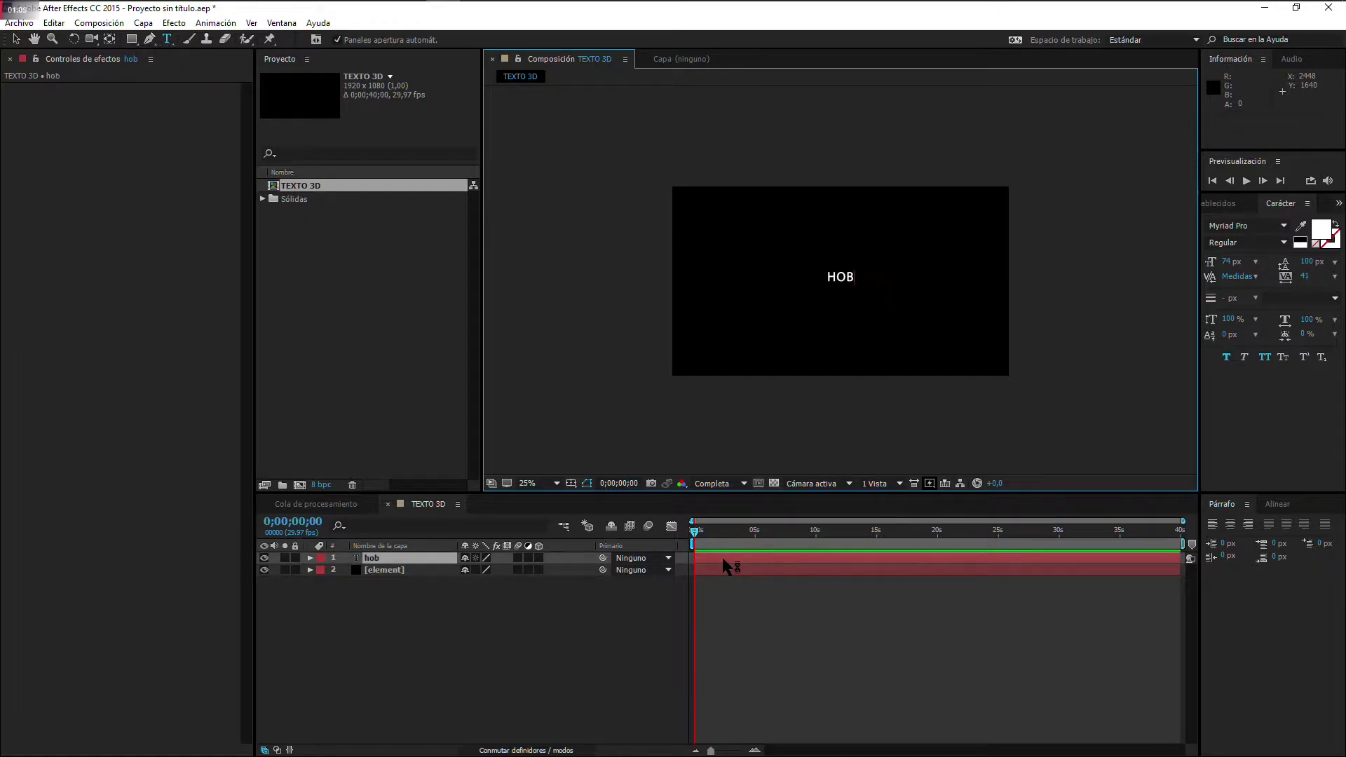
pyautogui.write('by')
pyautogui.write(' 3ed')
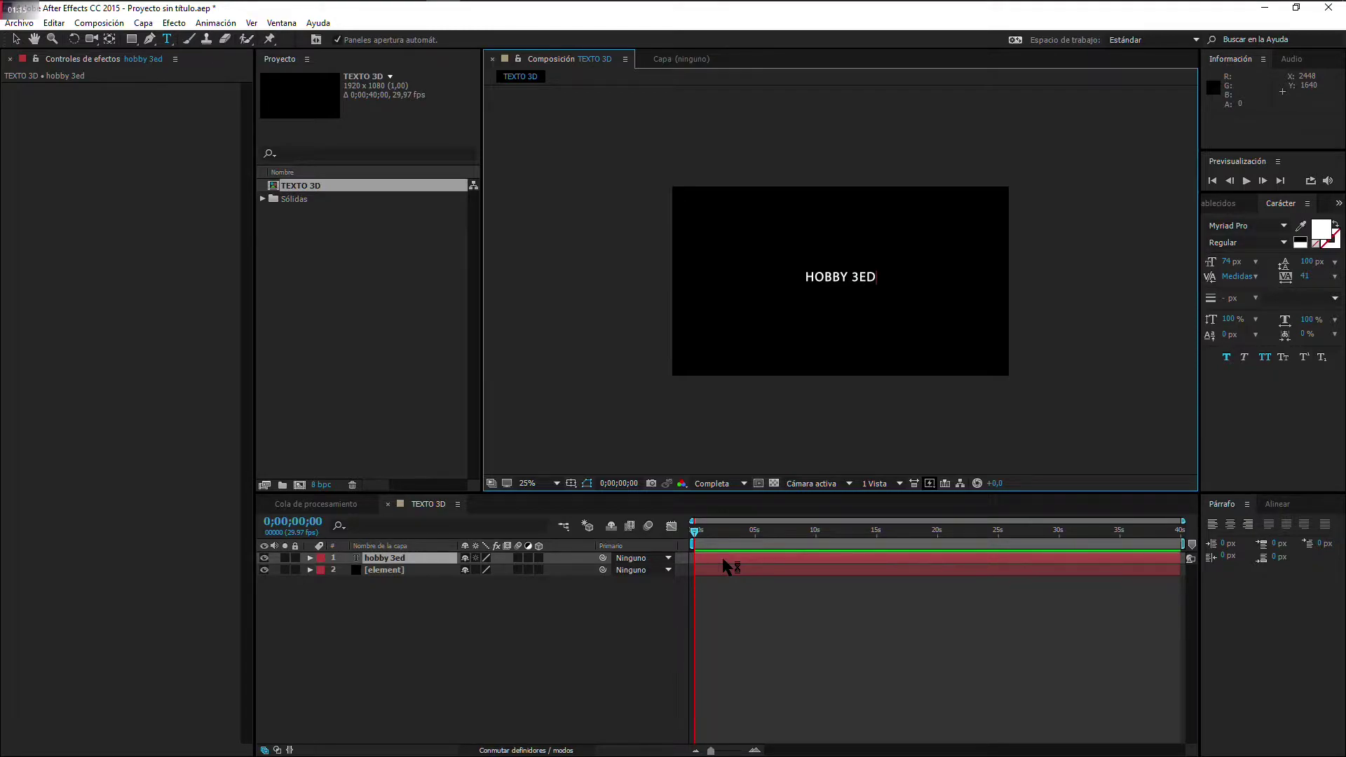
pyautogui.press('BackSpace')
pyautogui.press('BackSpace')
pyautogui.write('d')
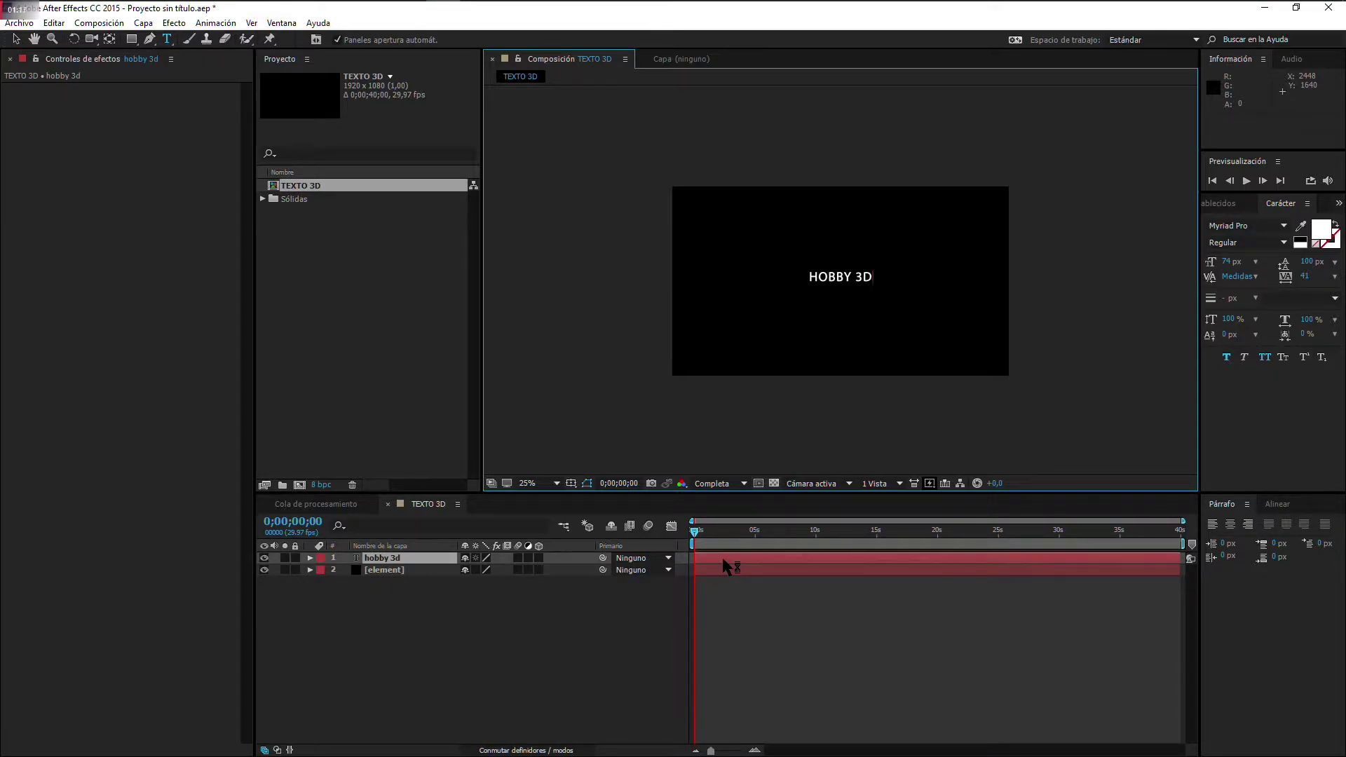
pyautogui.click(557, 484)
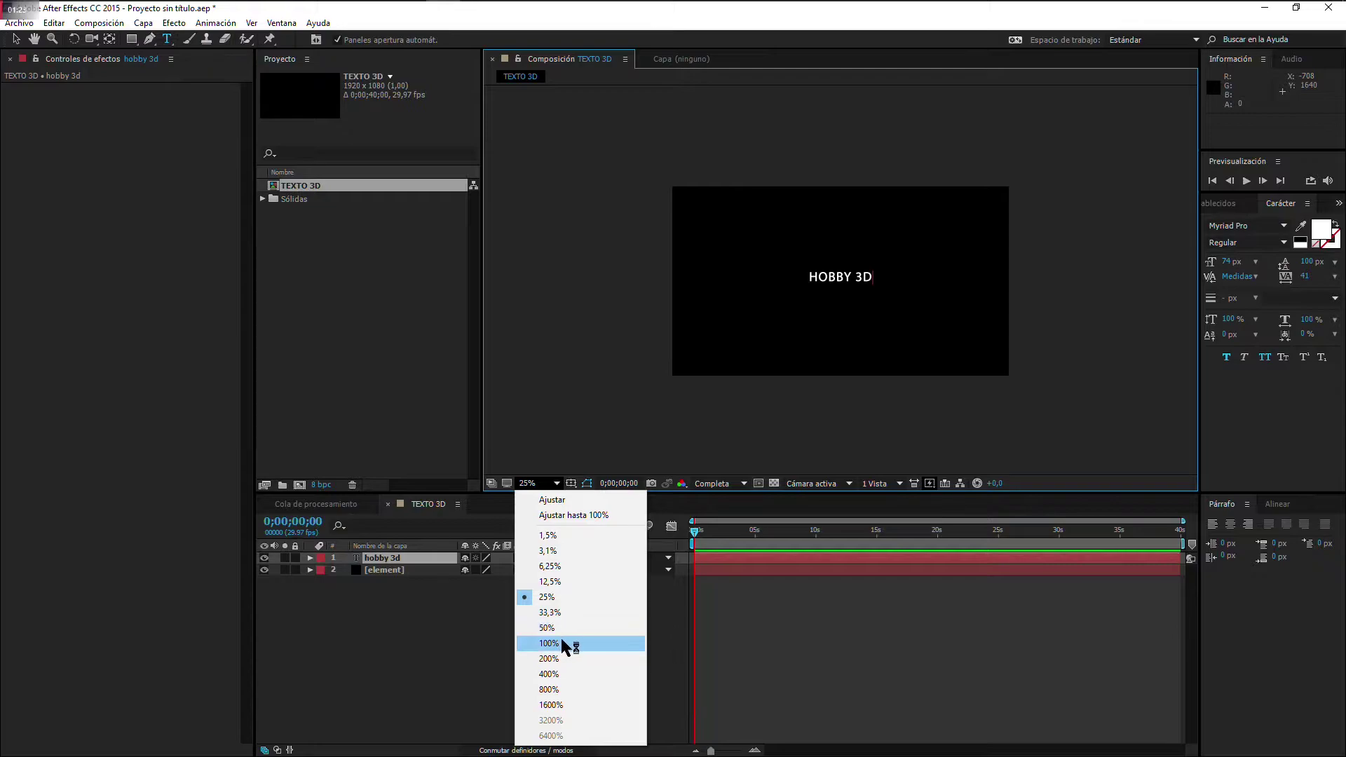
pyautogui.click(561, 643)
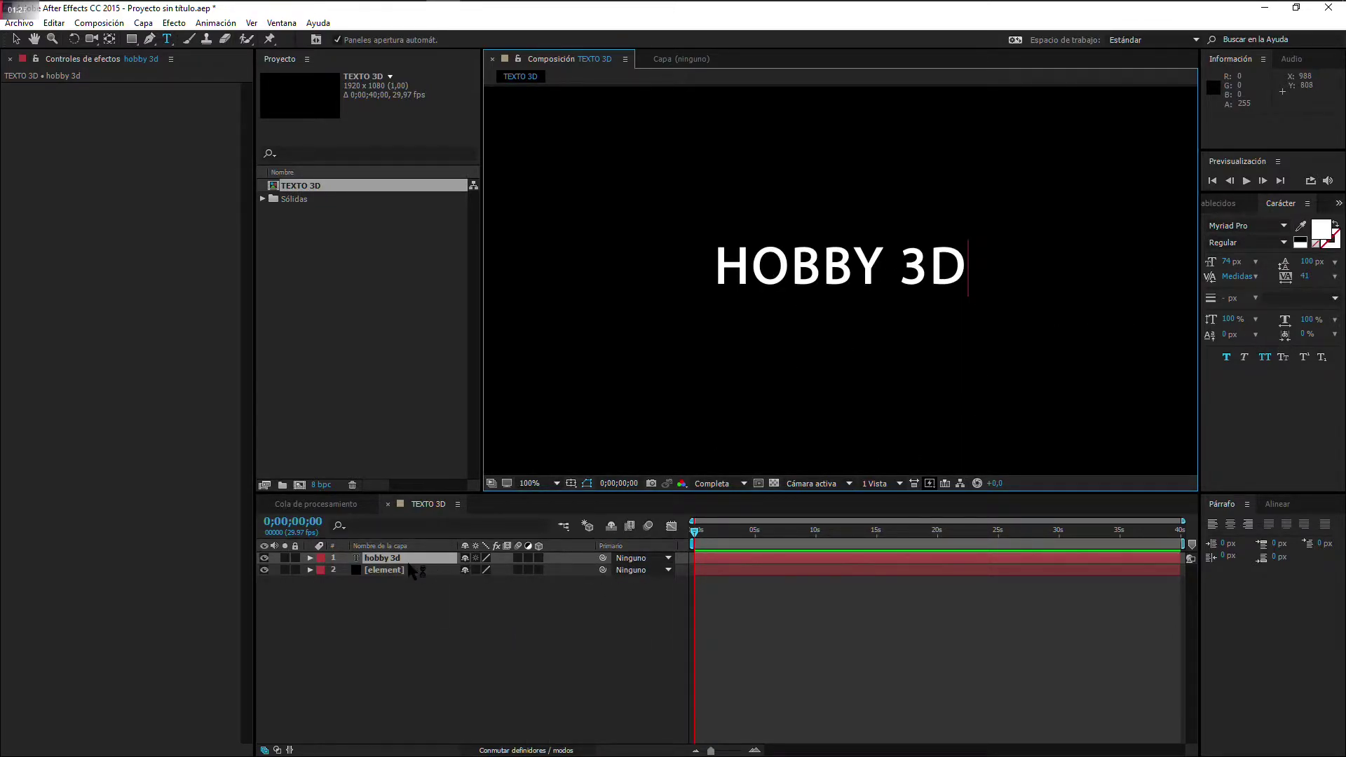
# Step: Change the hobby 3d layer's label colour to Cian and select its text for editing
pyautogui.click(320, 560)
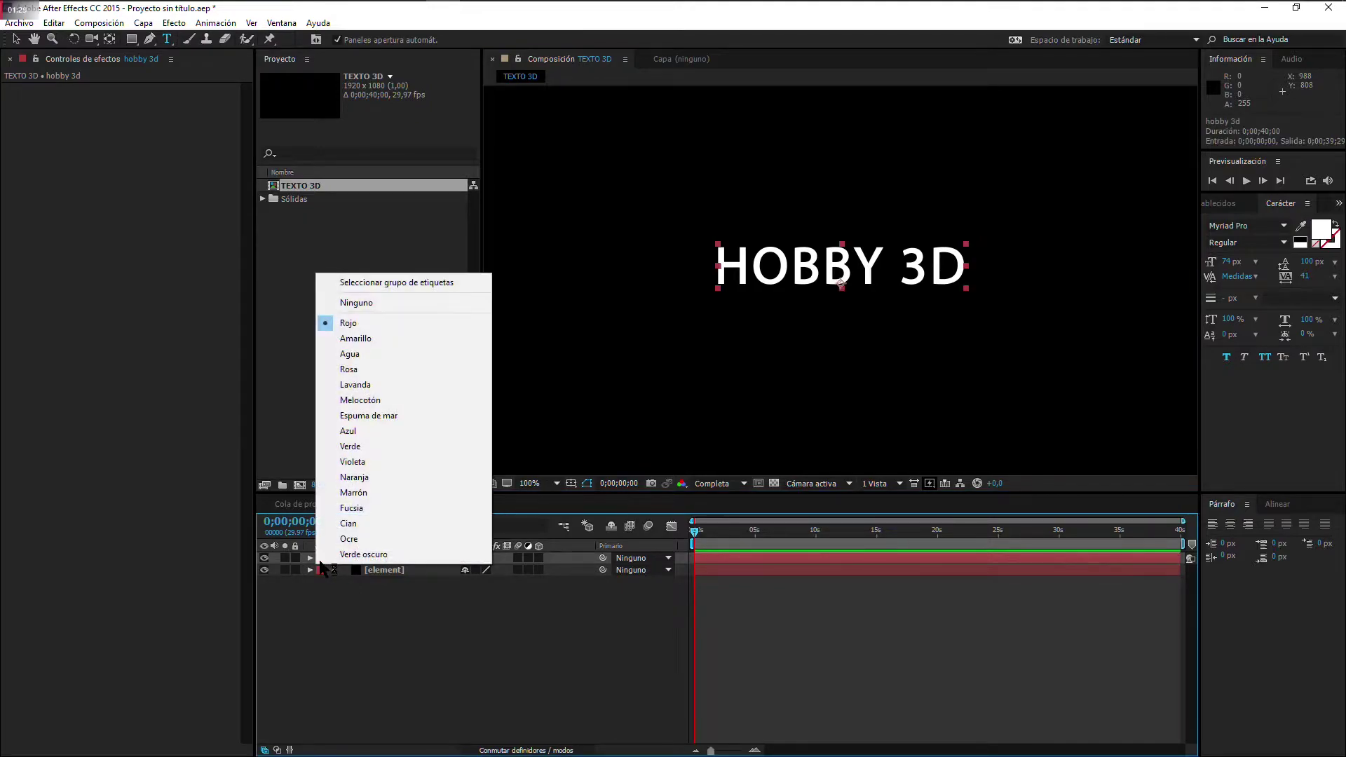
pyautogui.click(354, 523)
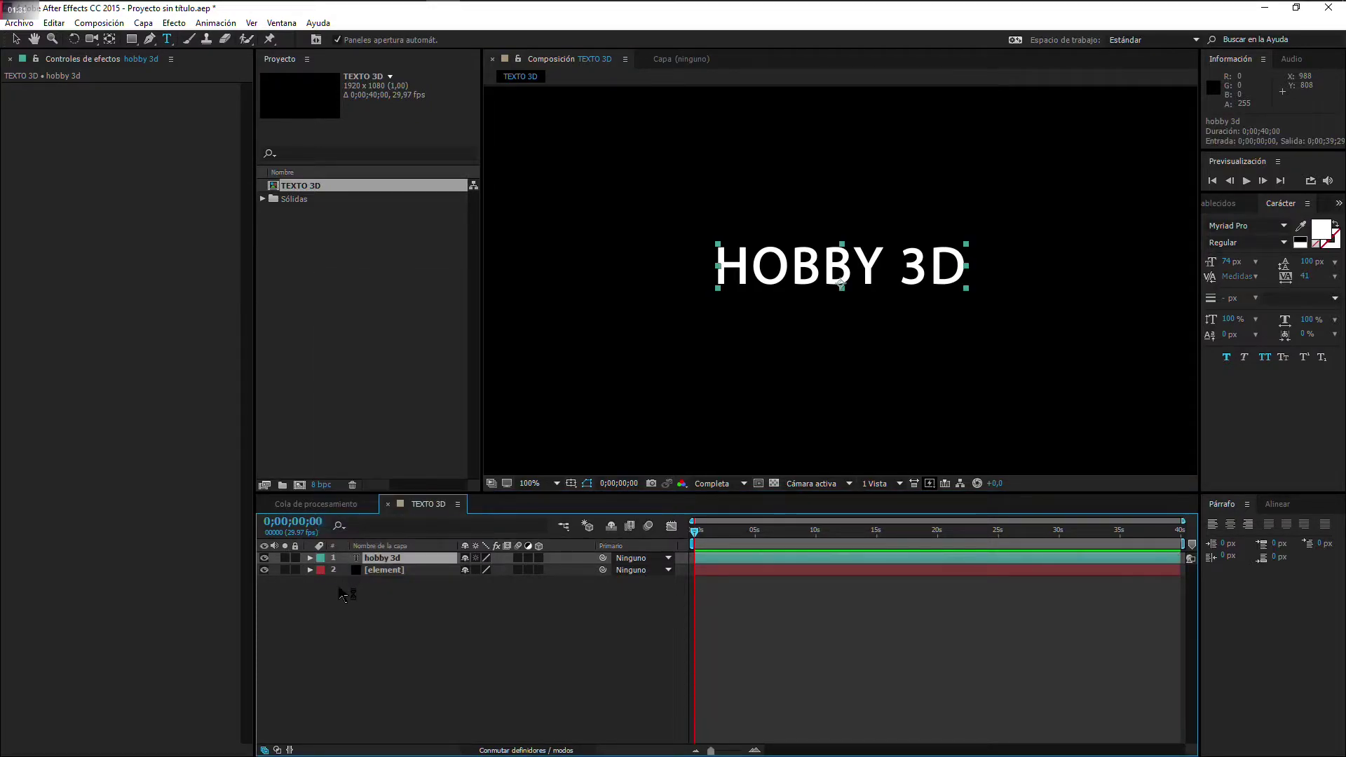
pyautogui.doubleClick(767, 554)
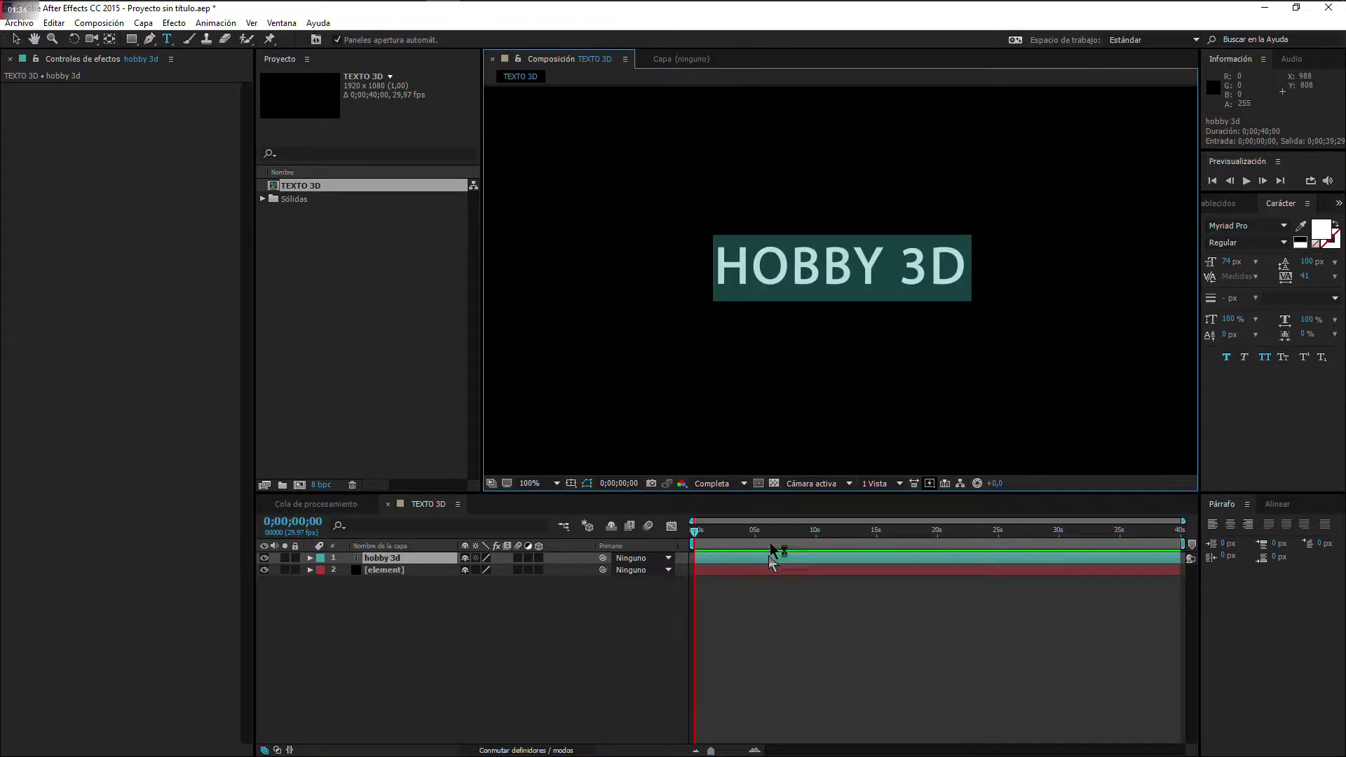
# Step: Preview fonts from the font list on the HOBBY 3D title and settle on Rockwell
pyautogui.click(1284, 226)
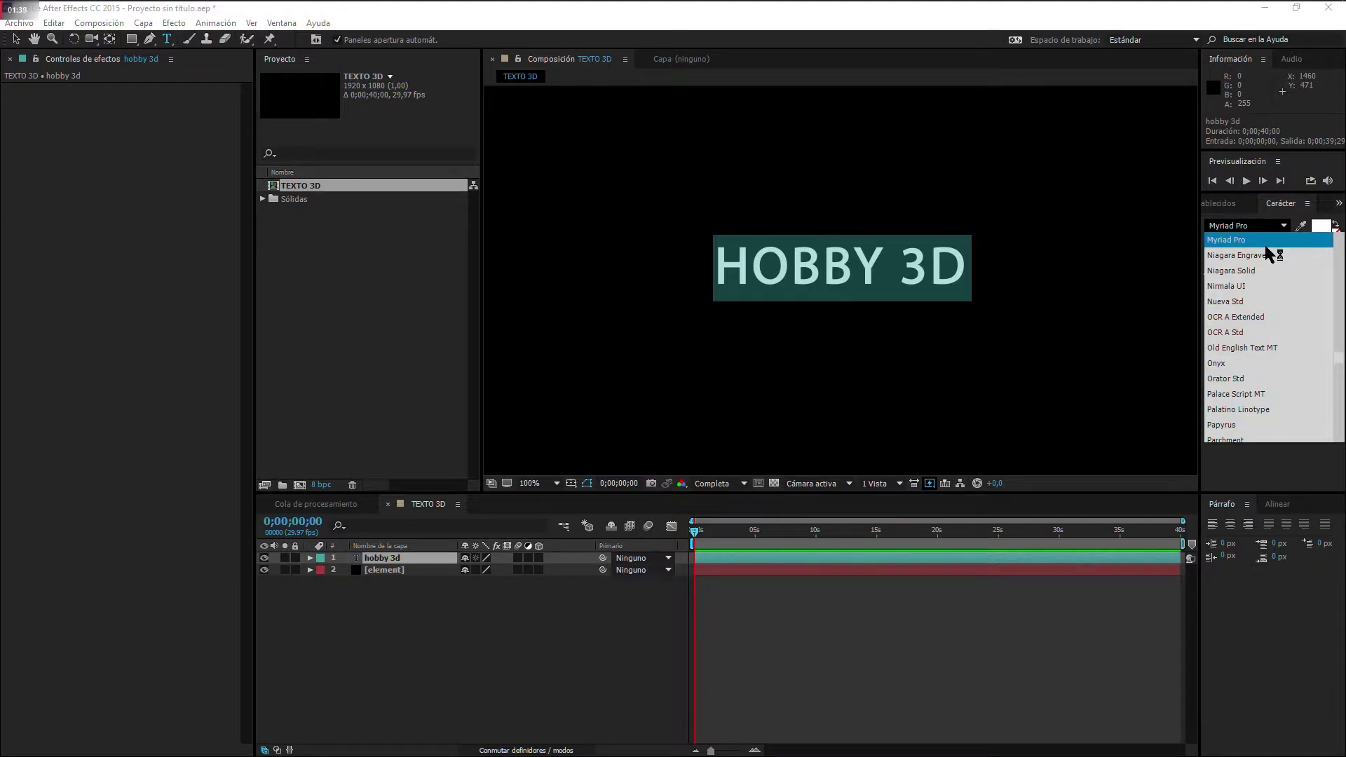
pyautogui.press('Up')
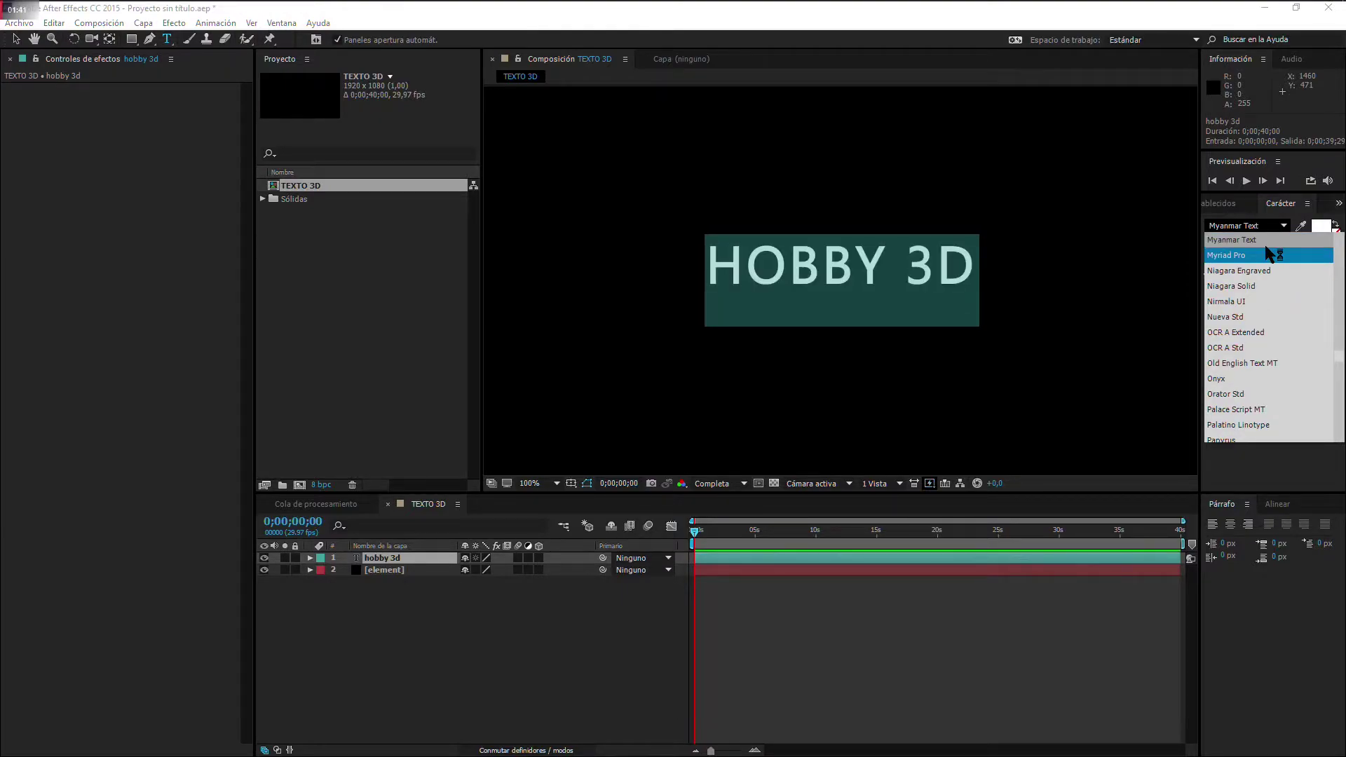
pyautogui.press('Up')
pyautogui.press('Down')
pyautogui.press('Down')
pyautogui.press('Down')
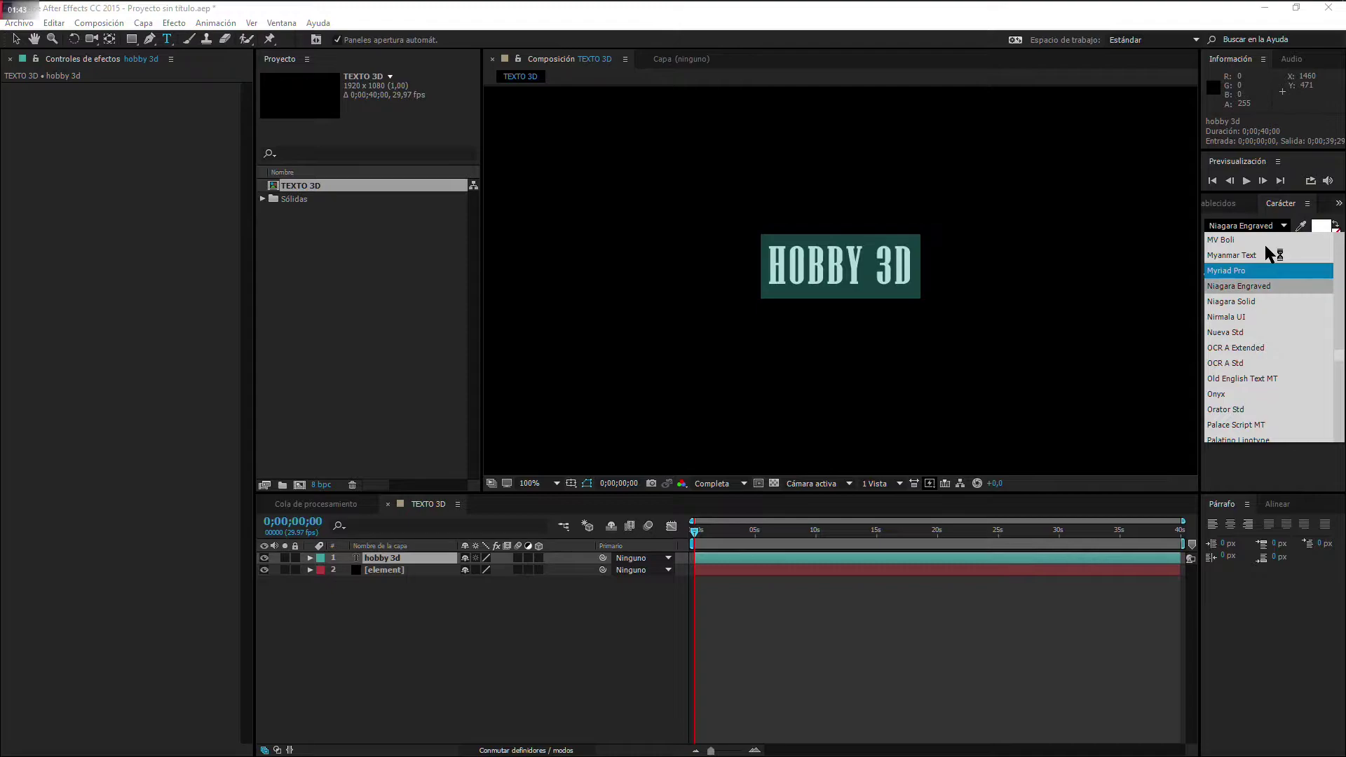
pyautogui.press('Down')
pyautogui.press('Down')
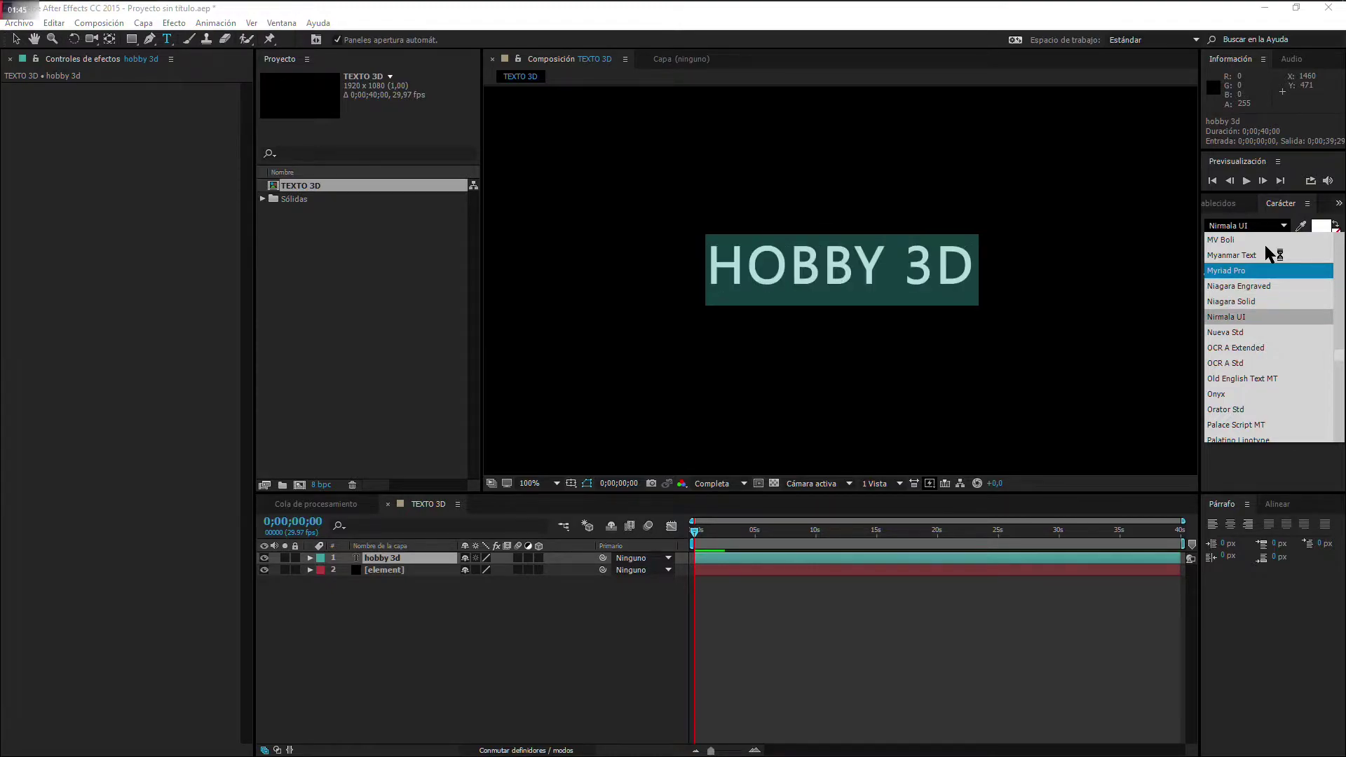
pyautogui.press('Down')
pyautogui.press('Down')
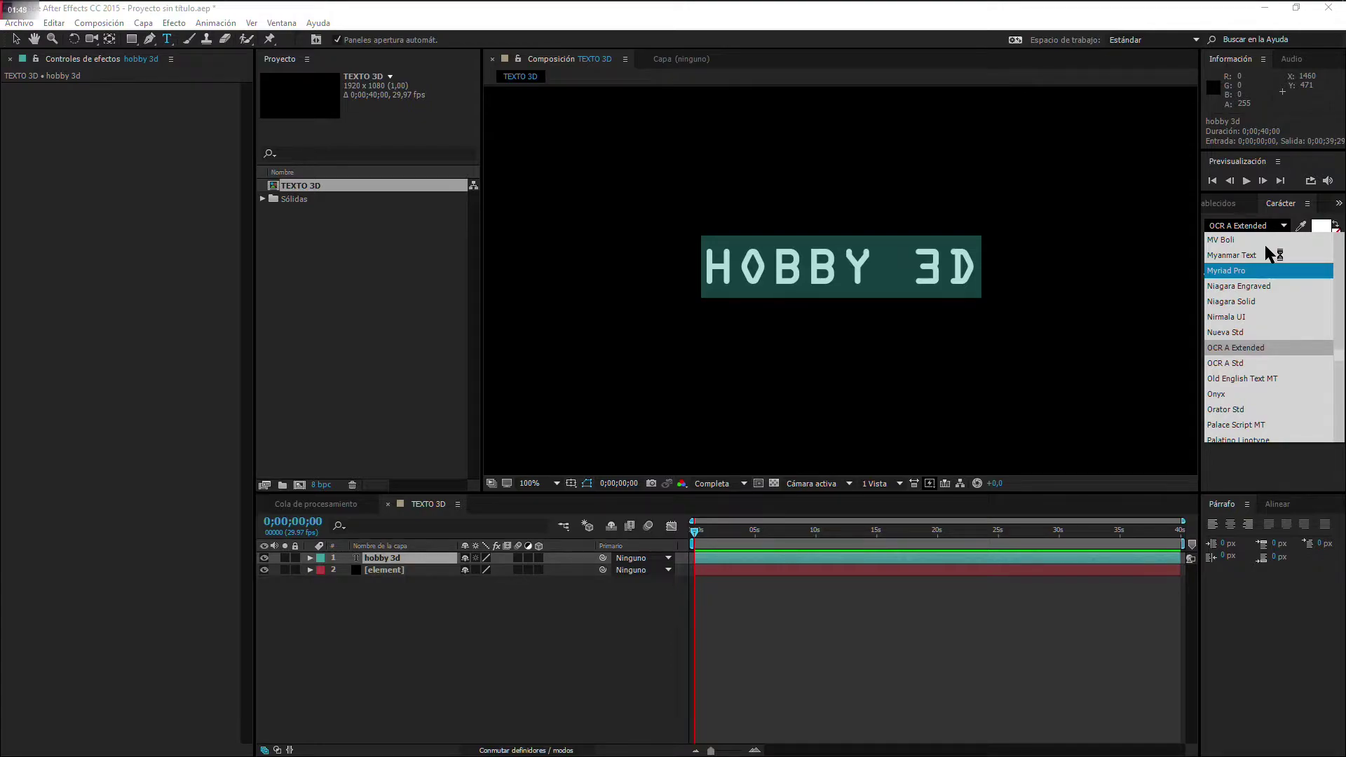
pyautogui.press('Down')
pyautogui.press('Down')
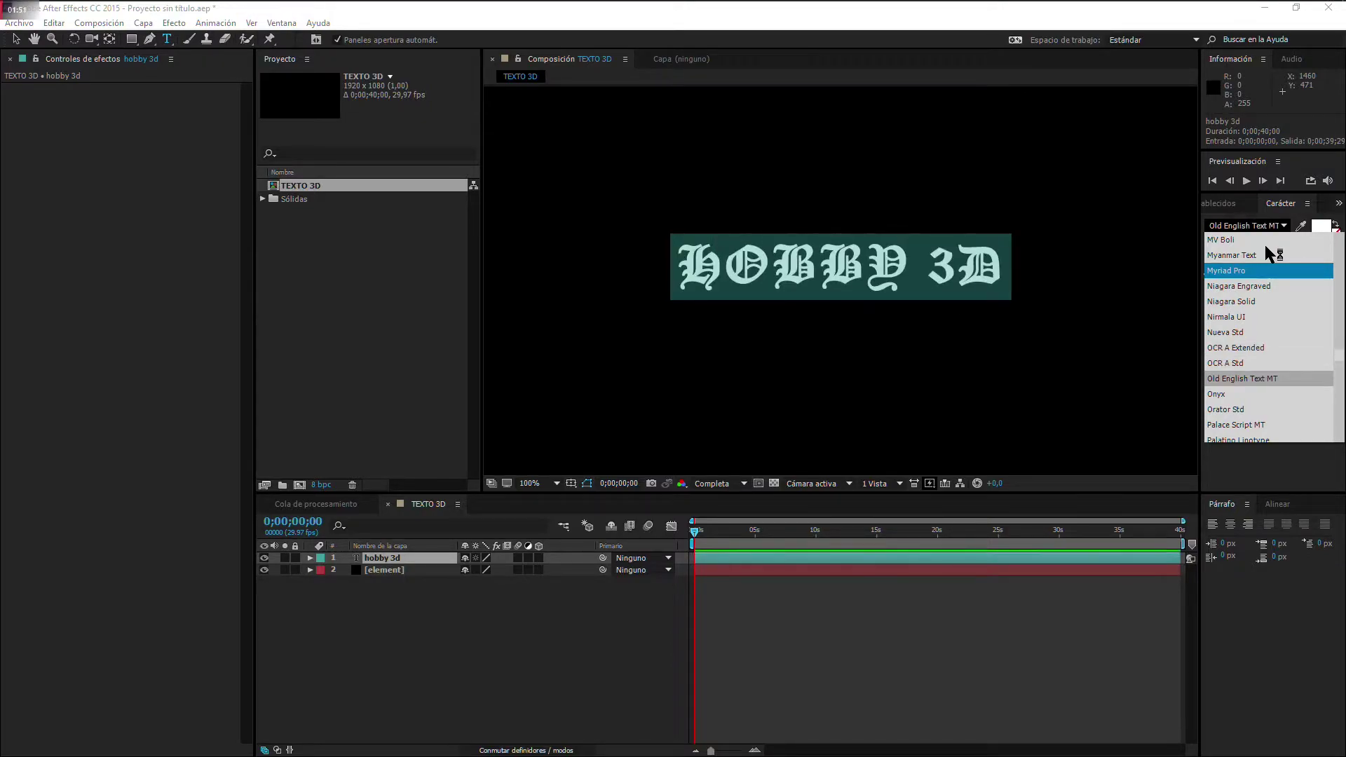
pyautogui.press('Up')
pyautogui.press('Down')
pyautogui.press('Down')
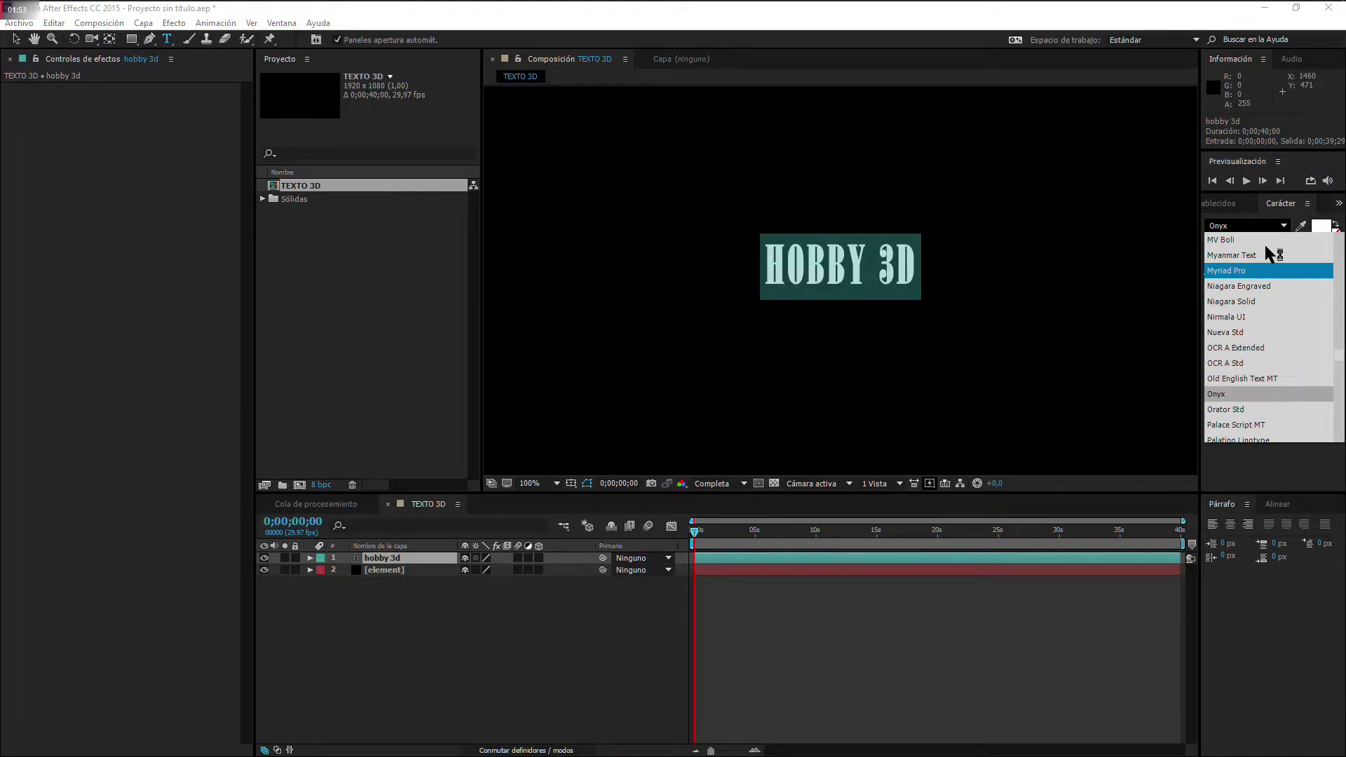
pyautogui.press('Down')
pyautogui.press('Down')
pyautogui.press('Up')
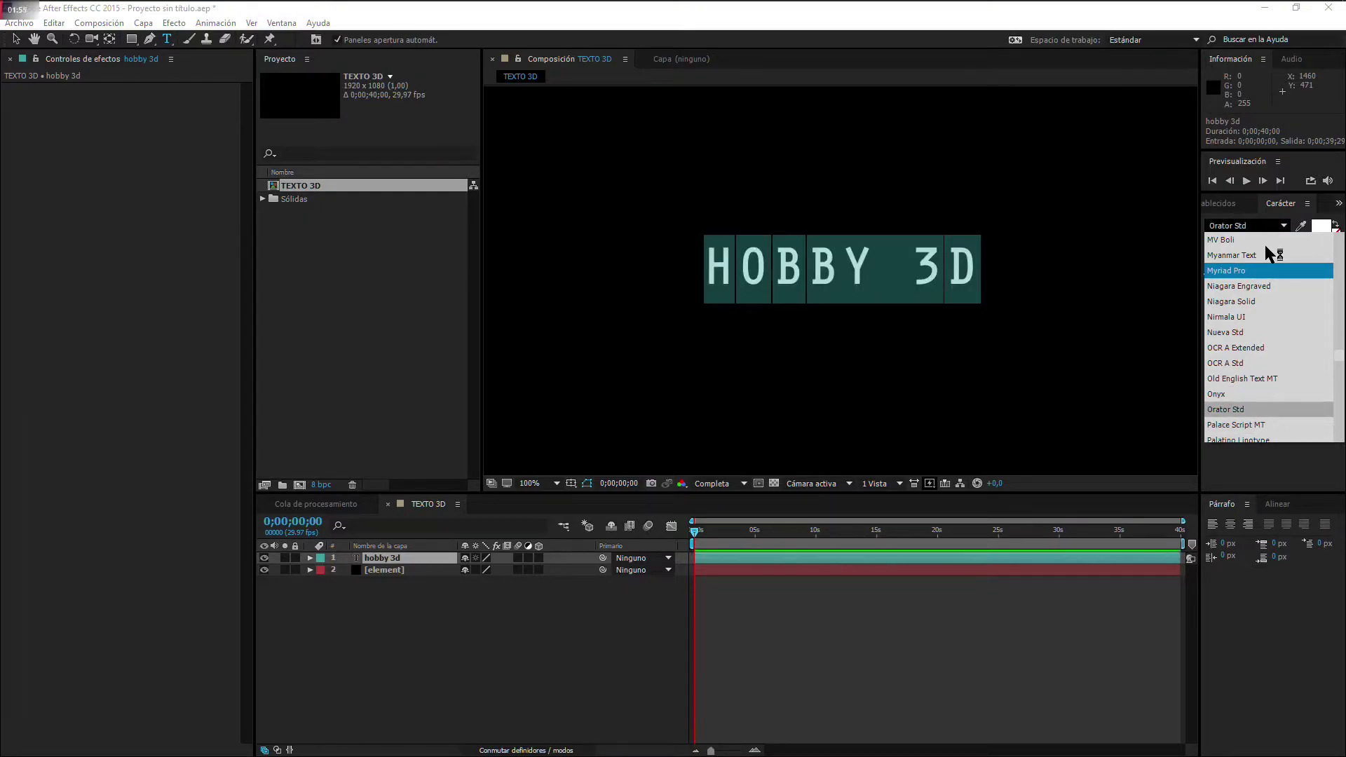
pyautogui.press('Down')
pyautogui.press('Down')
pyautogui.press('Down')
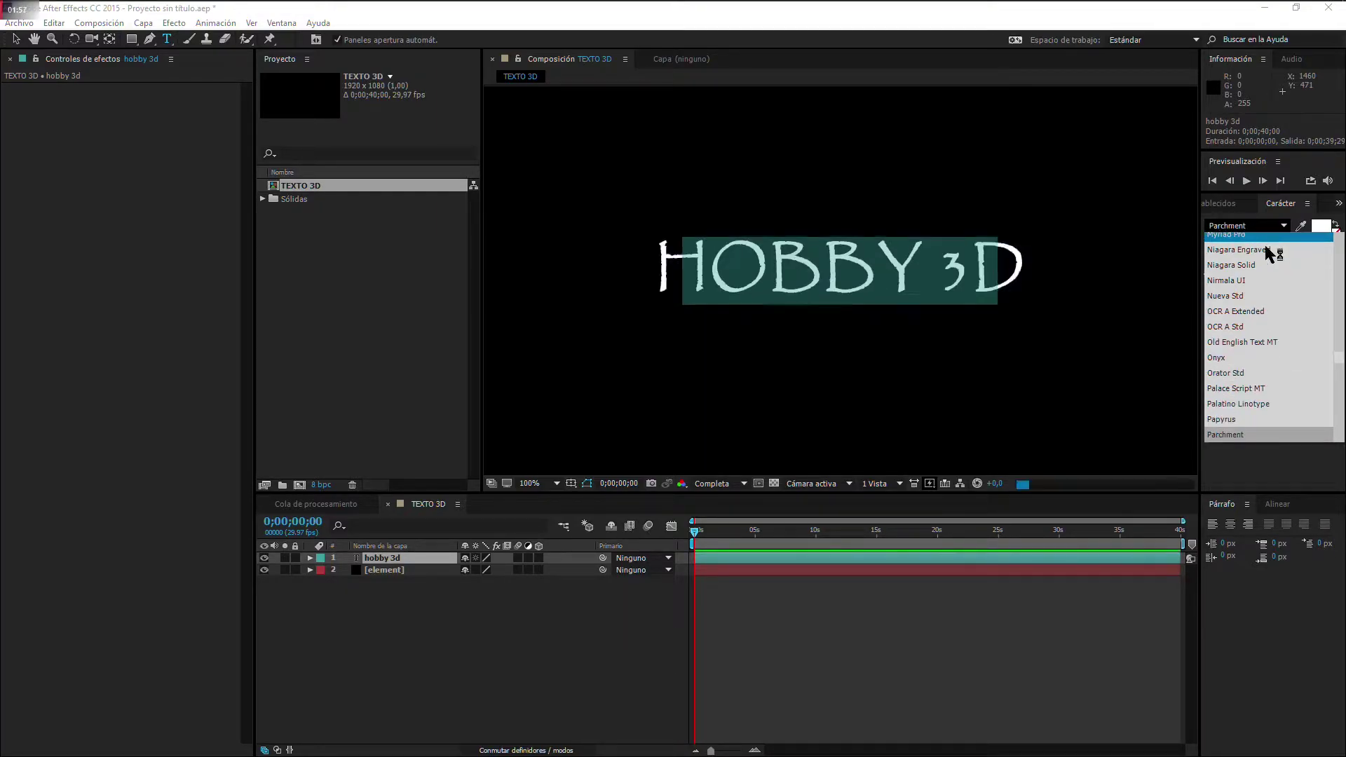
pyautogui.press('Down')
pyautogui.press('Down')
pyautogui.press('Down')
pyautogui.press('Down')
pyautogui.press('Down')
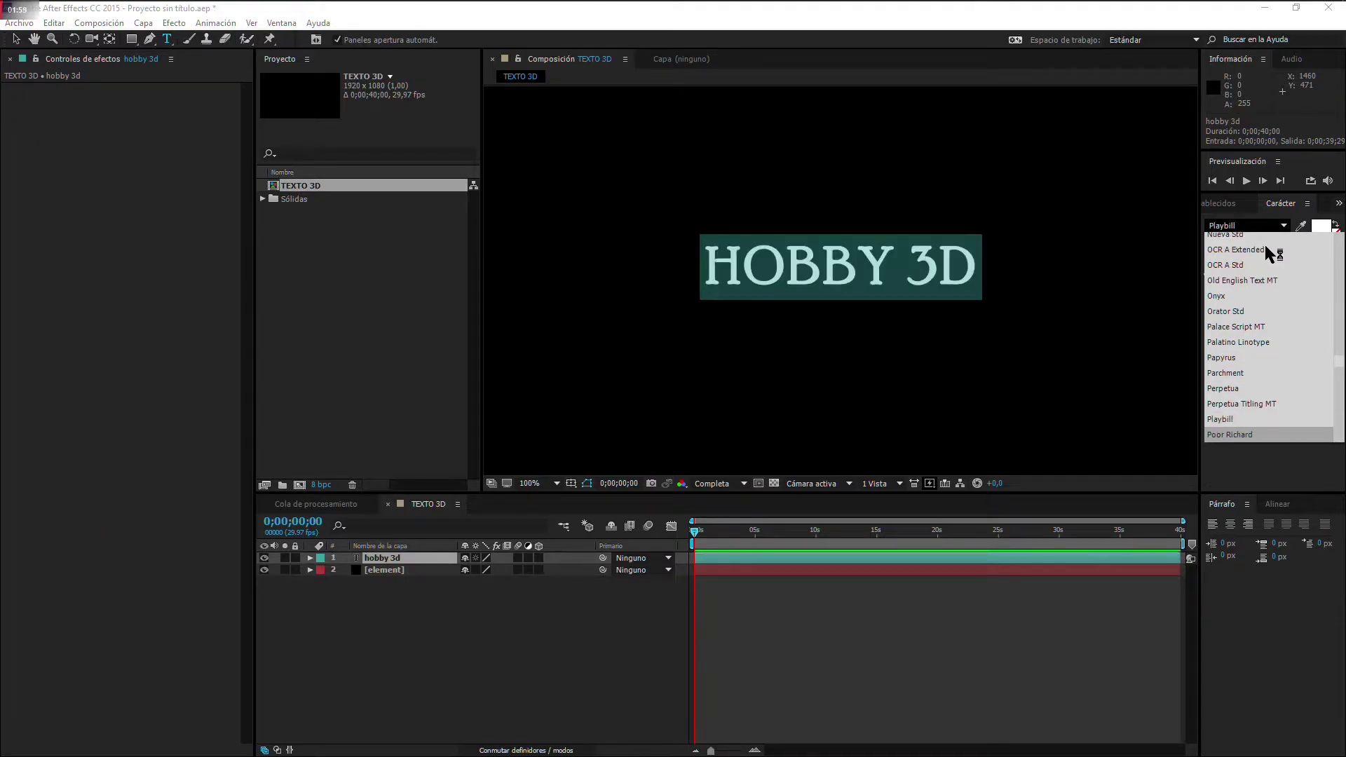
pyautogui.press('Down')
pyautogui.press('Down')
pyautogui.press('Down')
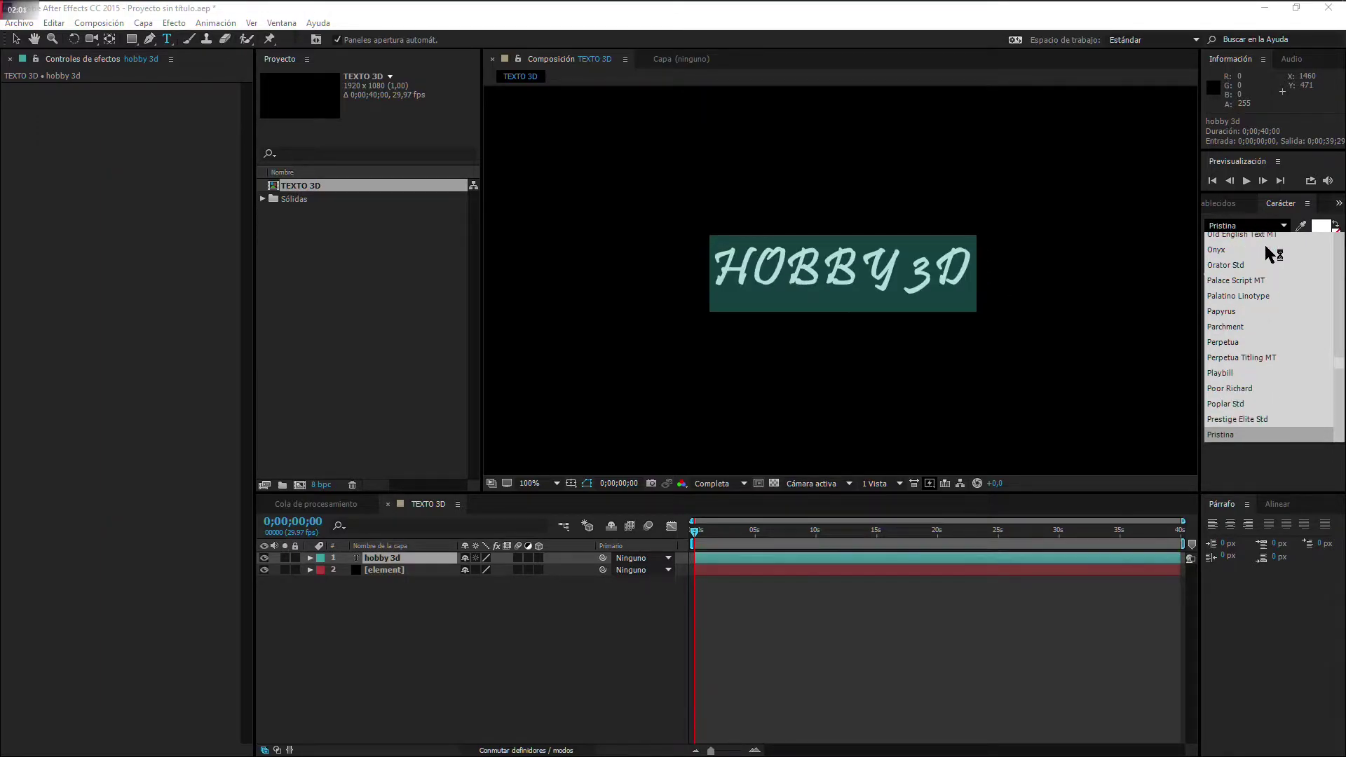
pyautogui.press('Down')
pyautogui.press('Down')
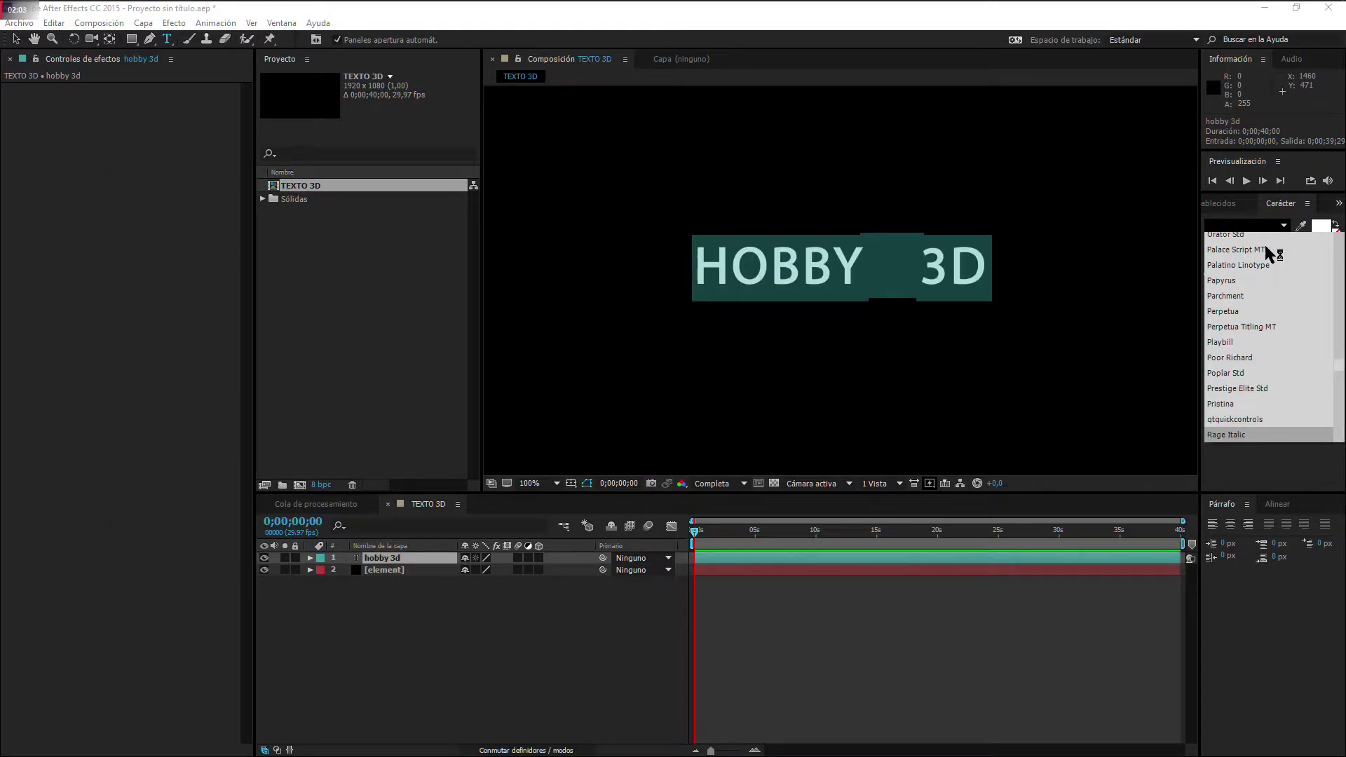
pyautogui.press('Down')
pyautogui.press('Down')
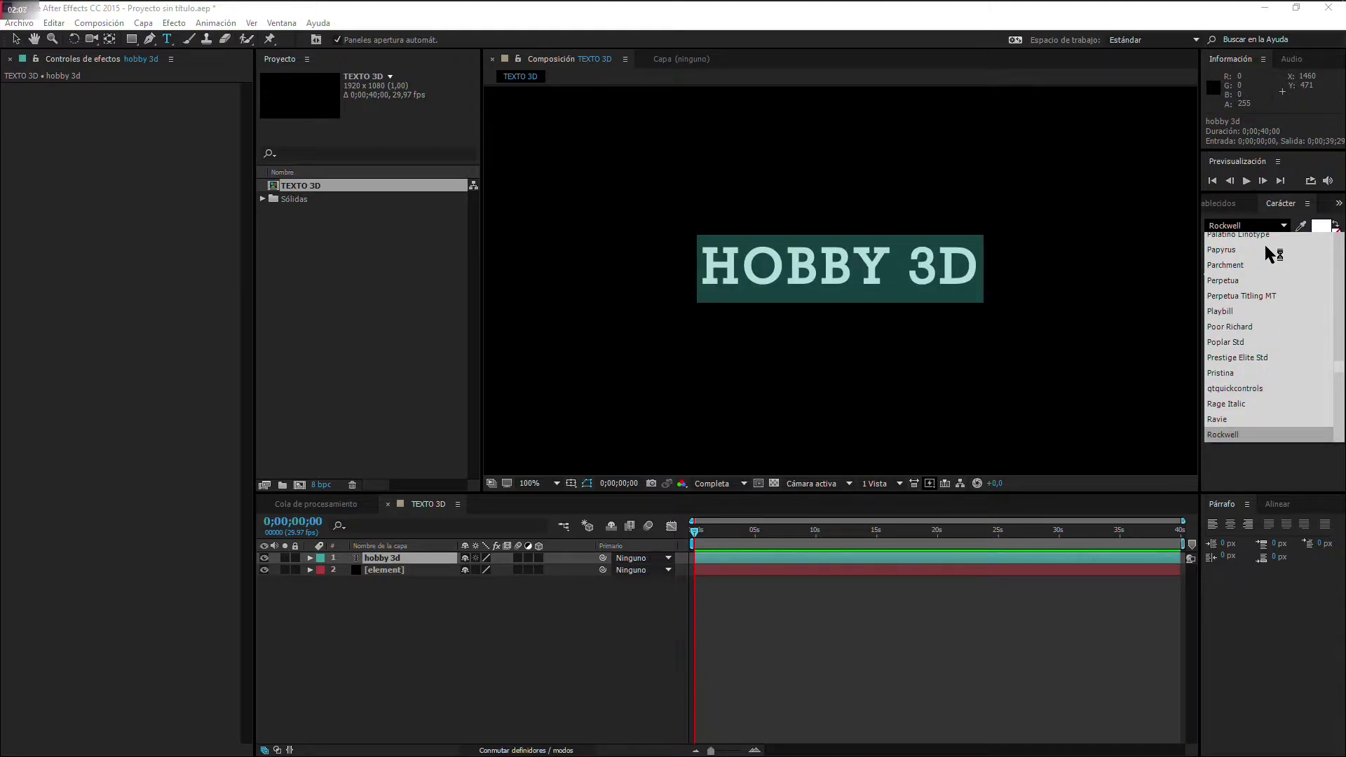
pyautogui.press('Return')
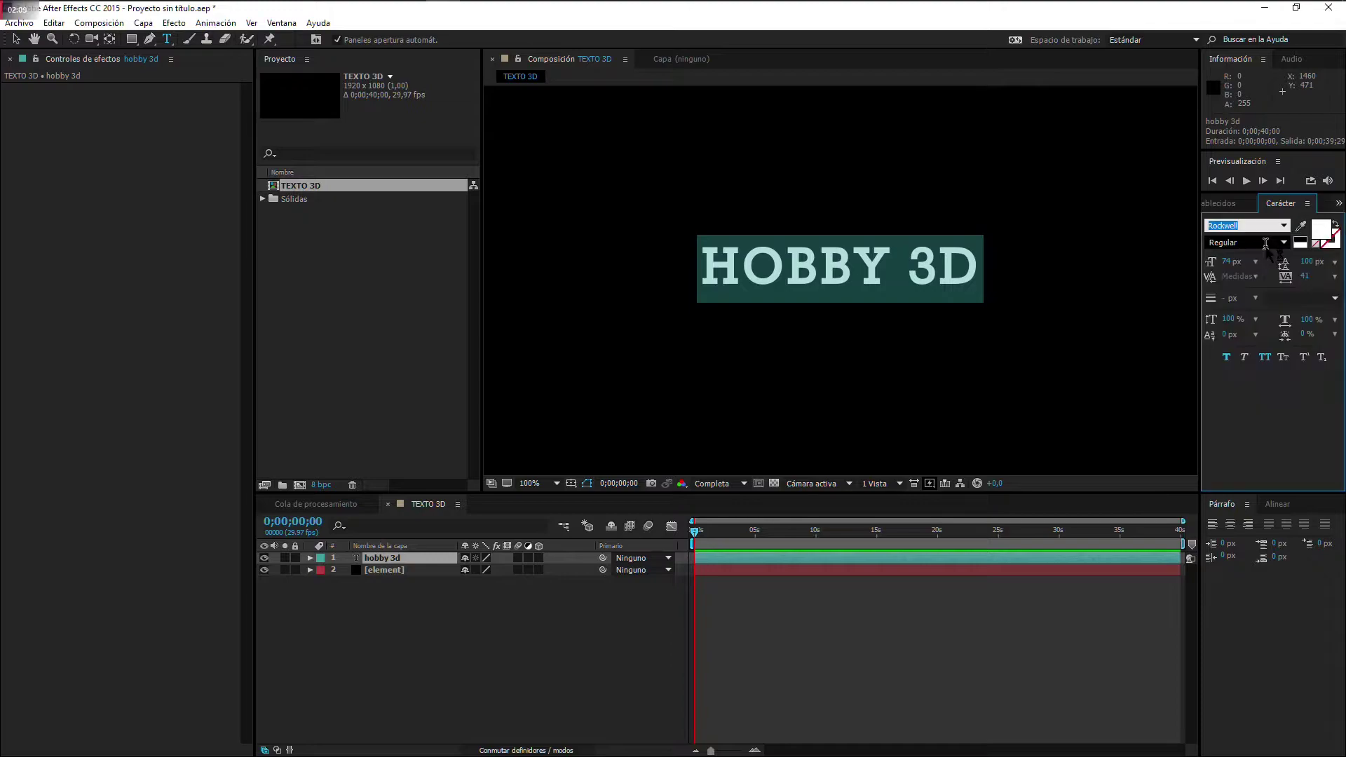
# Step: Toggle All Caps and Faux Bold off and back on, then select the element solid
pyautogui.click(1265, 359)
pyautogui.click(1266, 361)
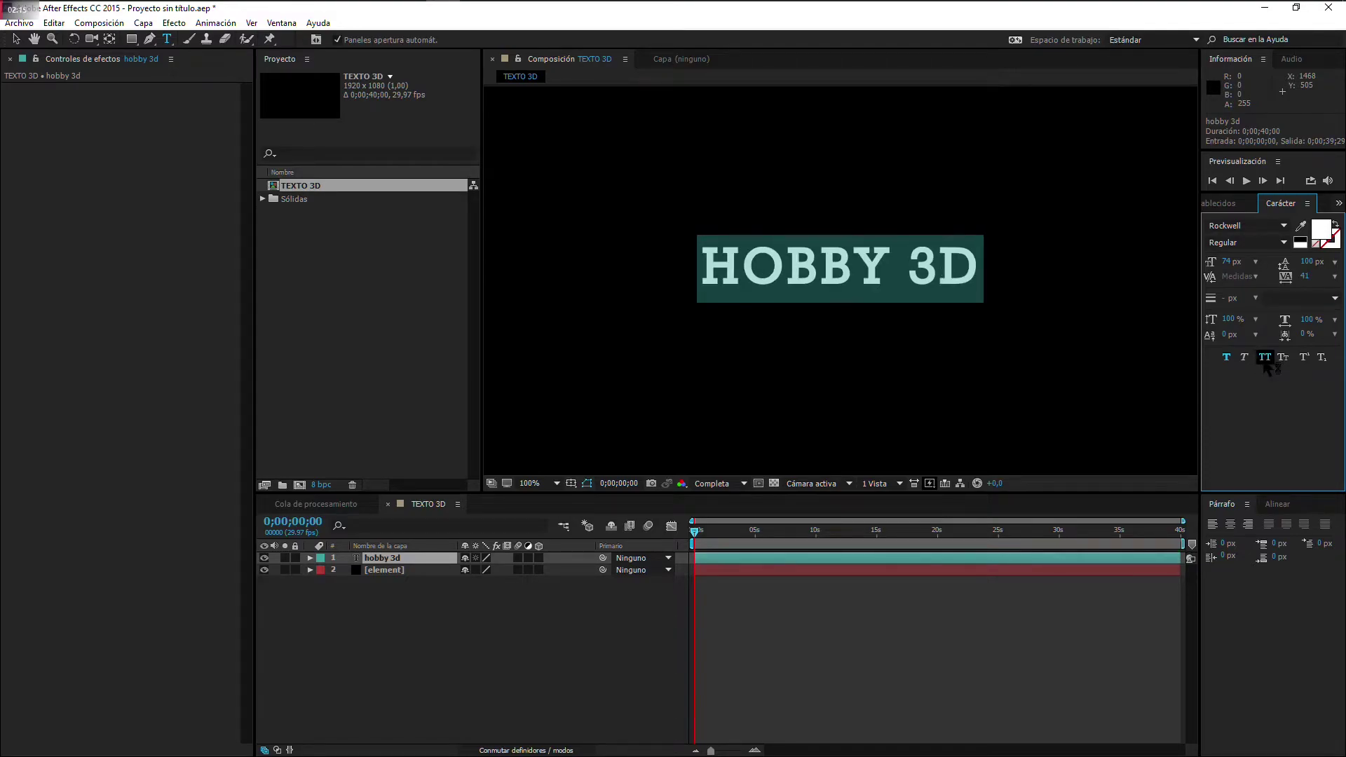
pyautogui.click(1228, 358)
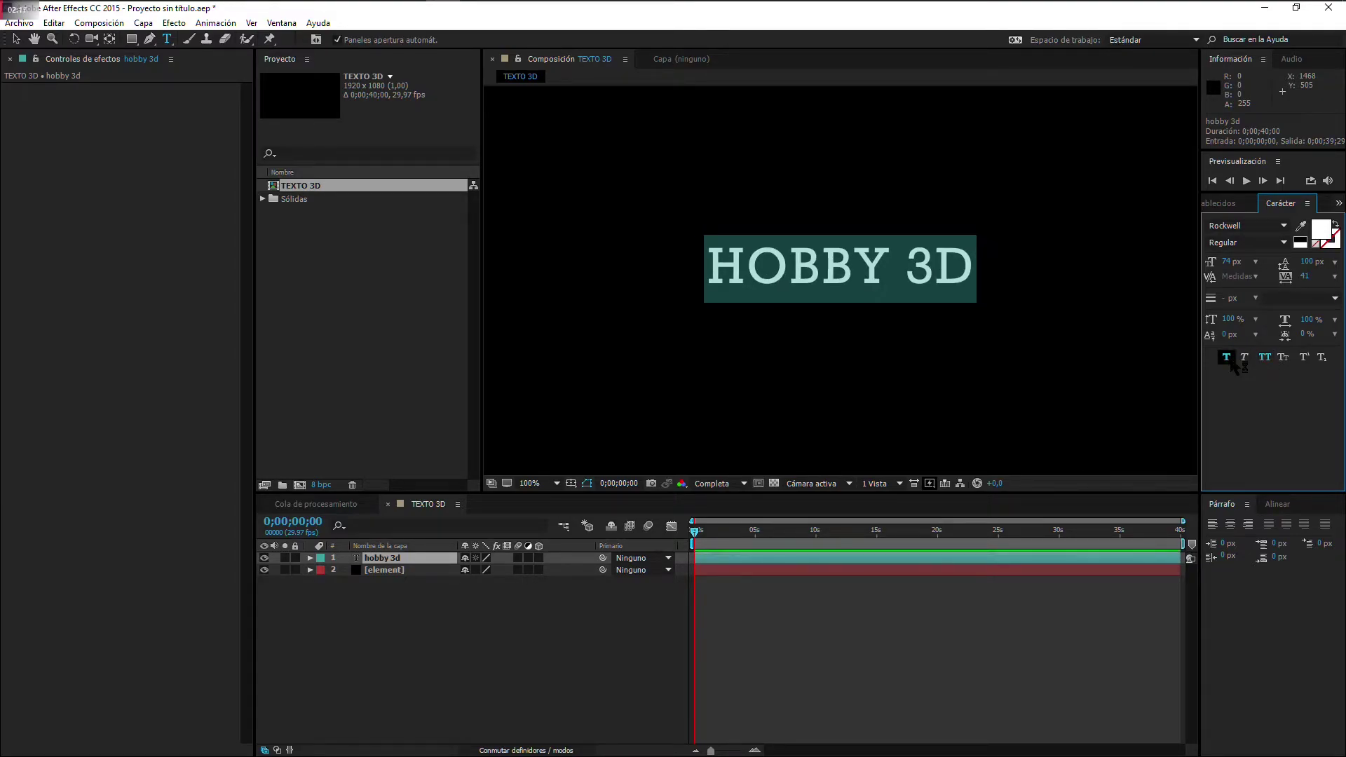
pyautogui.click(1227, 358)
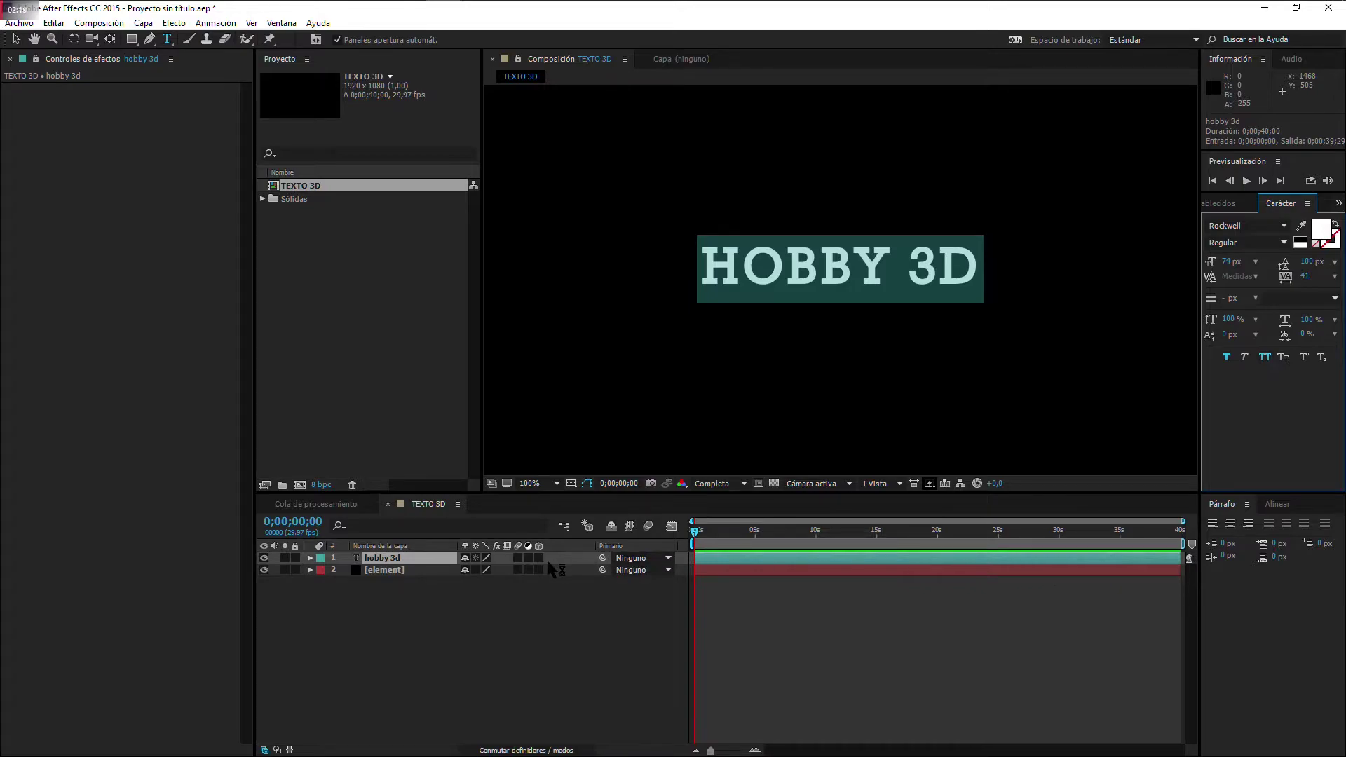
pyautogui.click(417, 570)
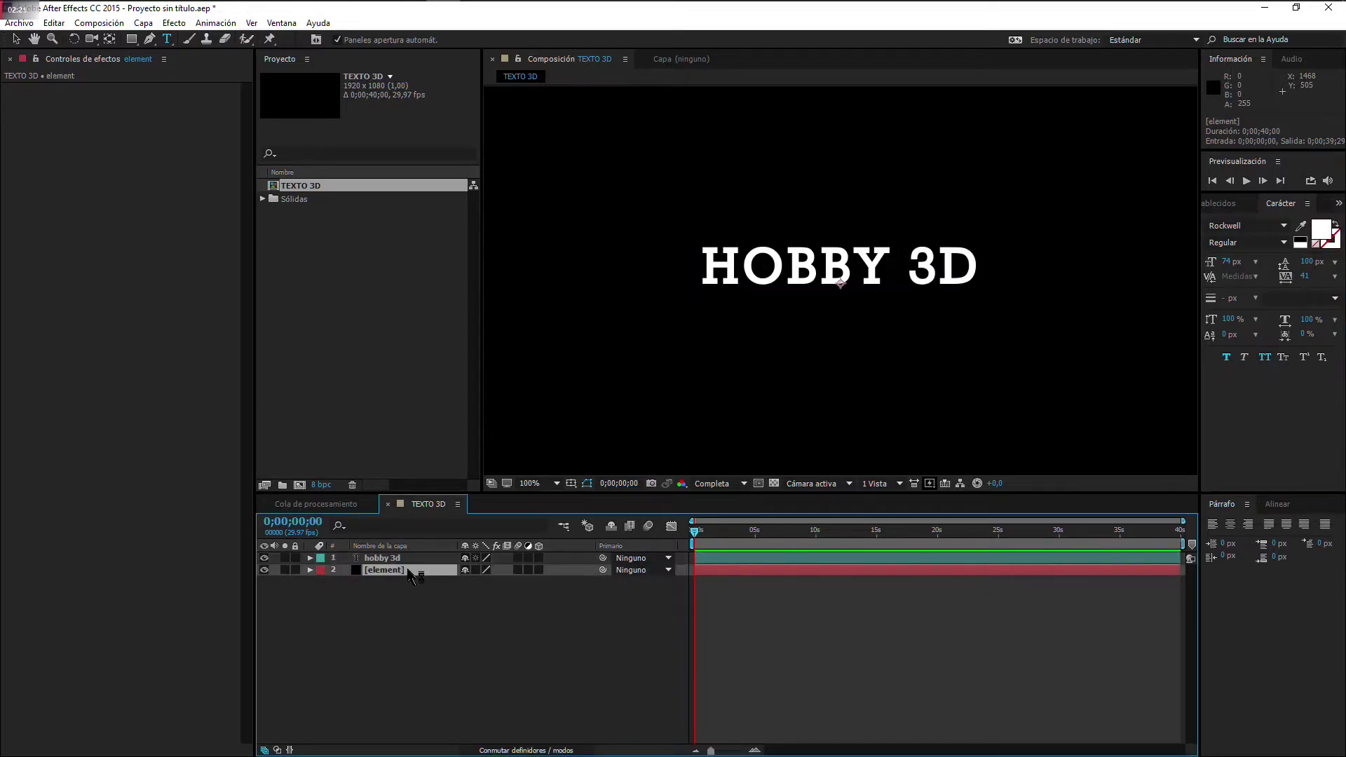
# Step: Drag Video Copilot's Element effect from Effects & Presets onto the element solid layer
pyautogui.click(1232, 205)
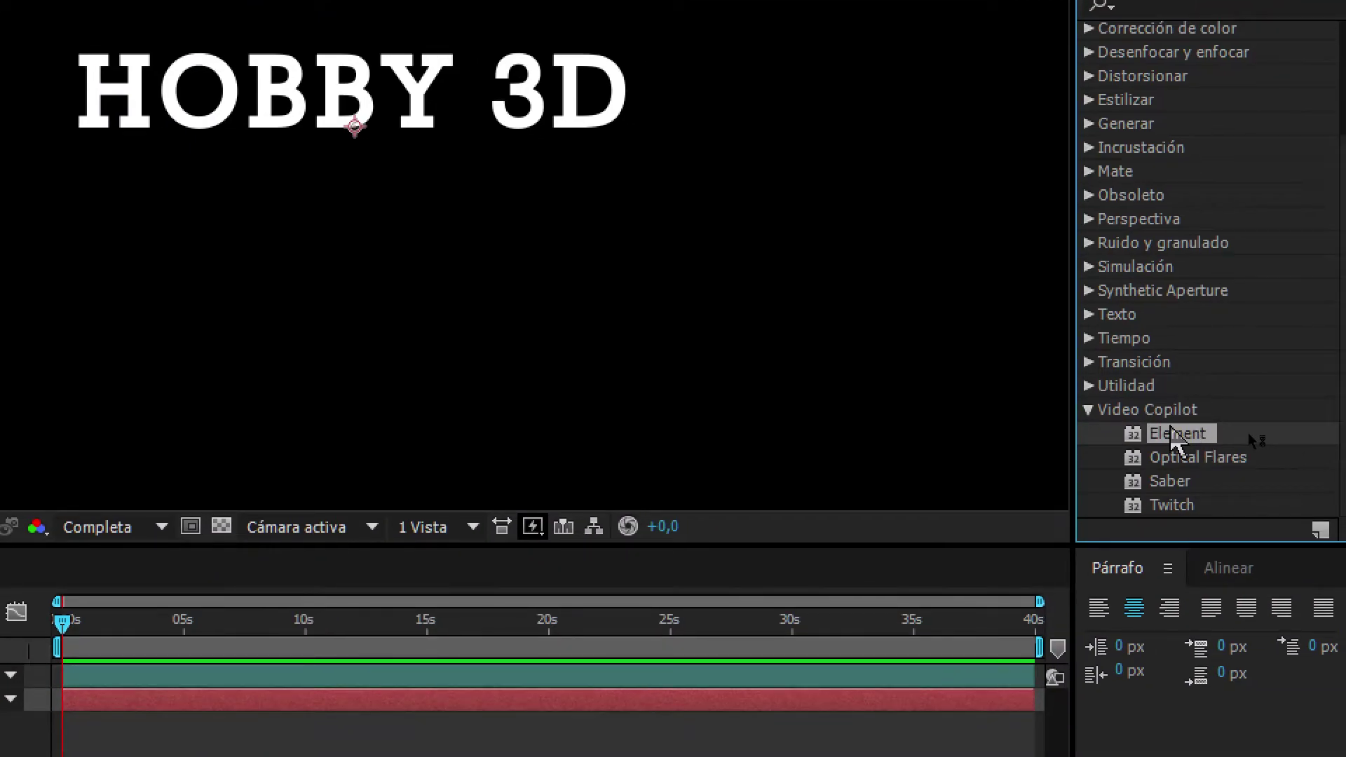
pyautogui.moveTo(1178, 440); pyautogui.dragTo(0, 688)
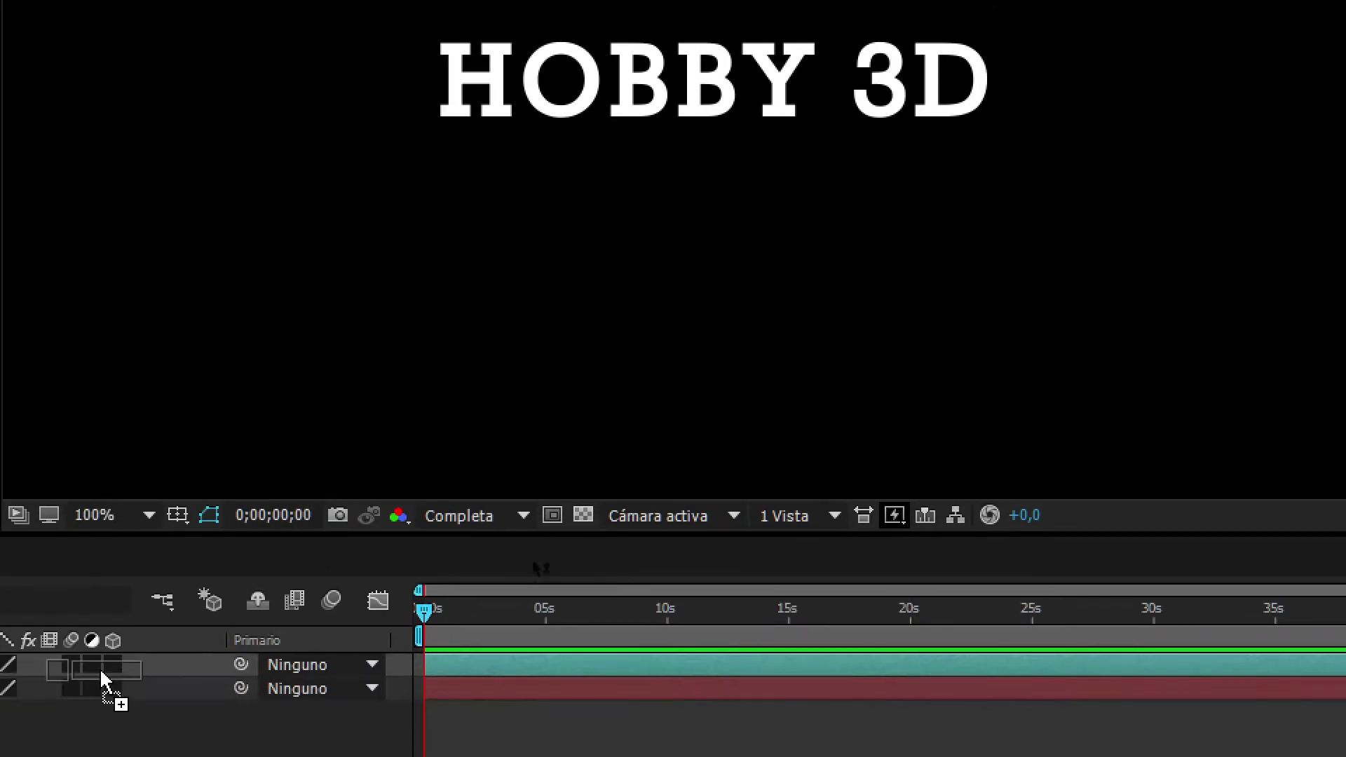
pyautogui.moveTo(121, 674)
pyautogui.mouseDown()
pyautogui.moveTo(109, 684)
pyautogui.moveTo(152, 690)
pyautogui.mouseUp()
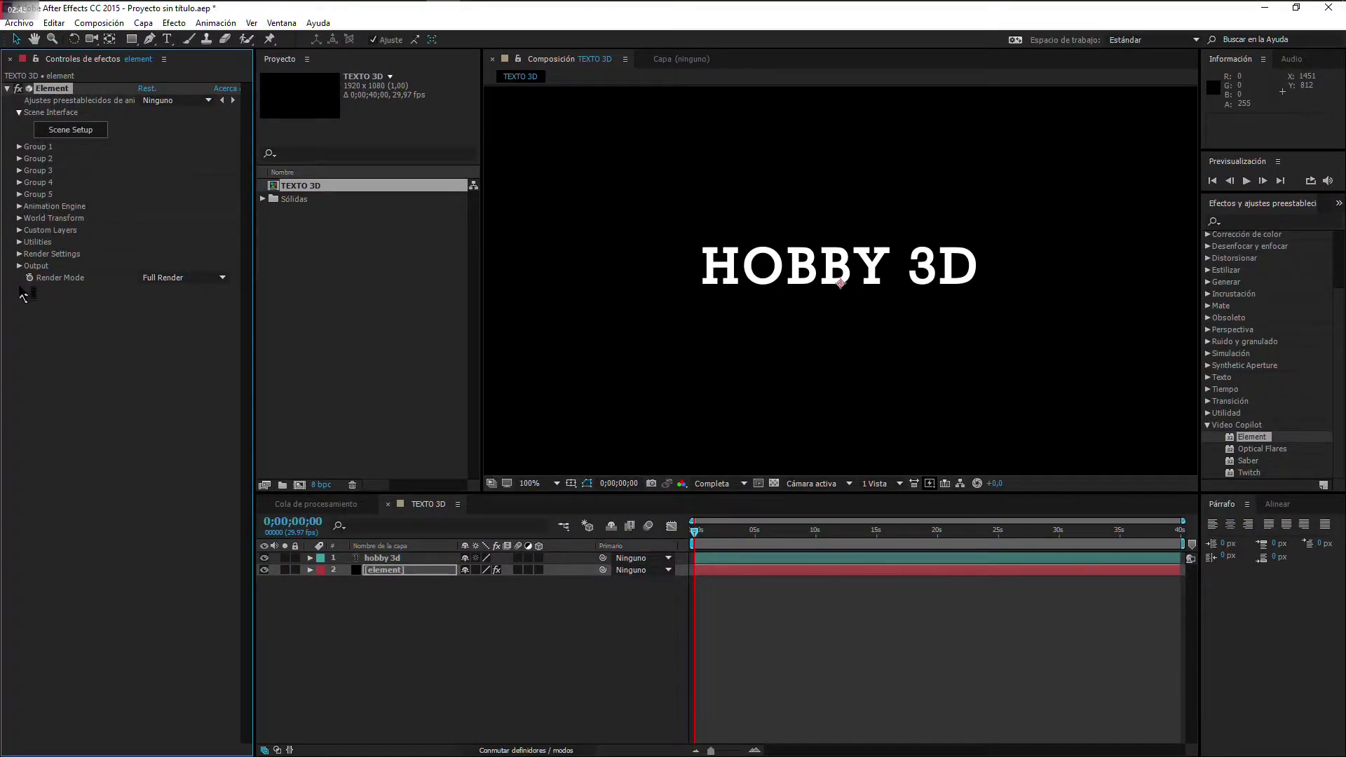
# Step: Set Element's Custom Text and Masks Path Layer 1 to '1. hobby 3d' and open Scene Setup
pyautogui.click(19, 231)
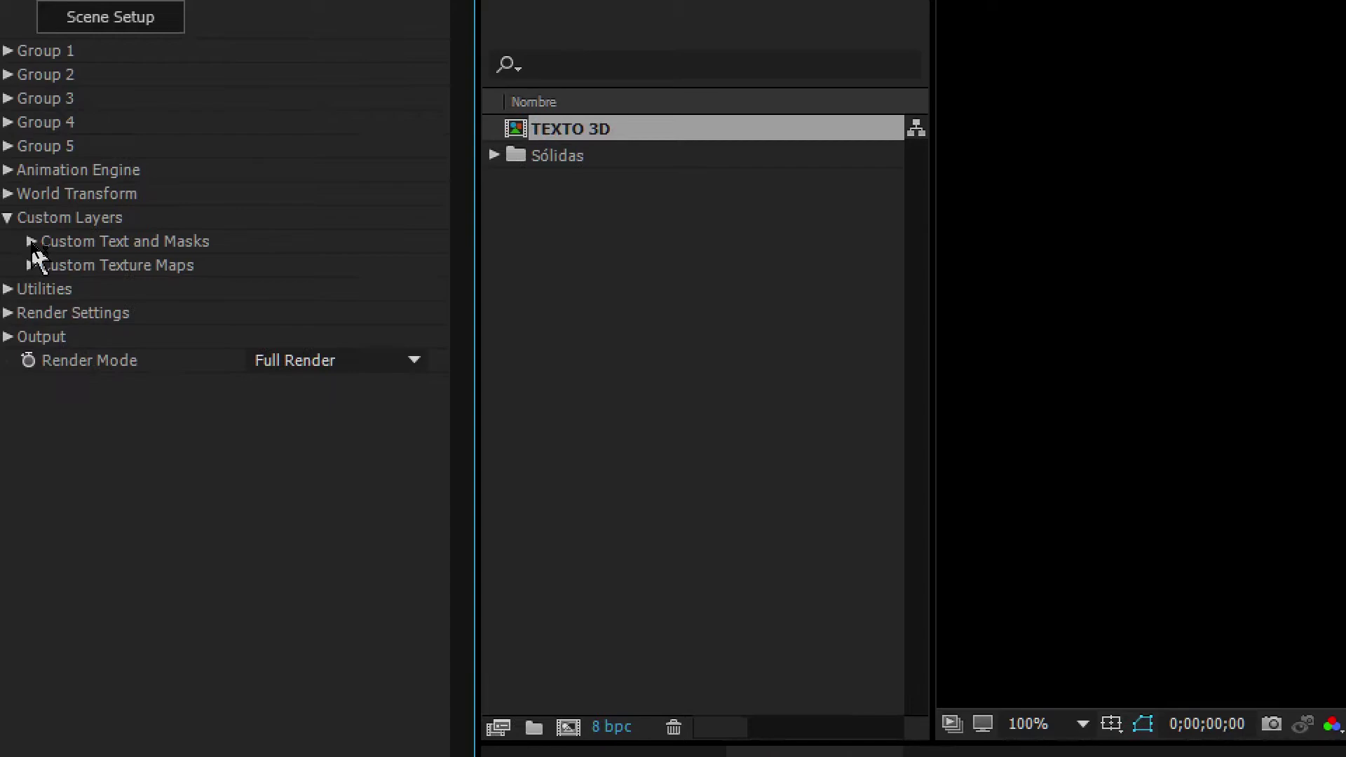
pyautogui.click(31, 242)
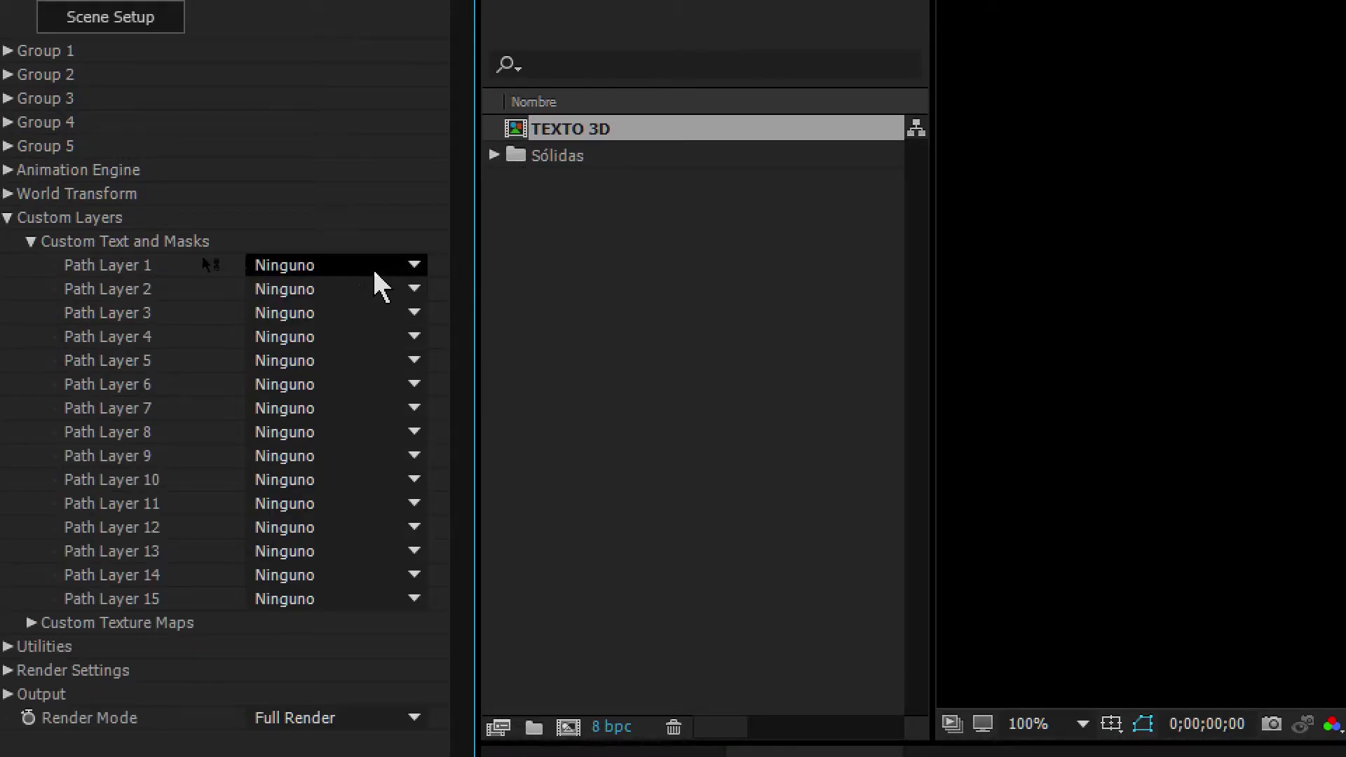
pyautogui.click(412, 267)
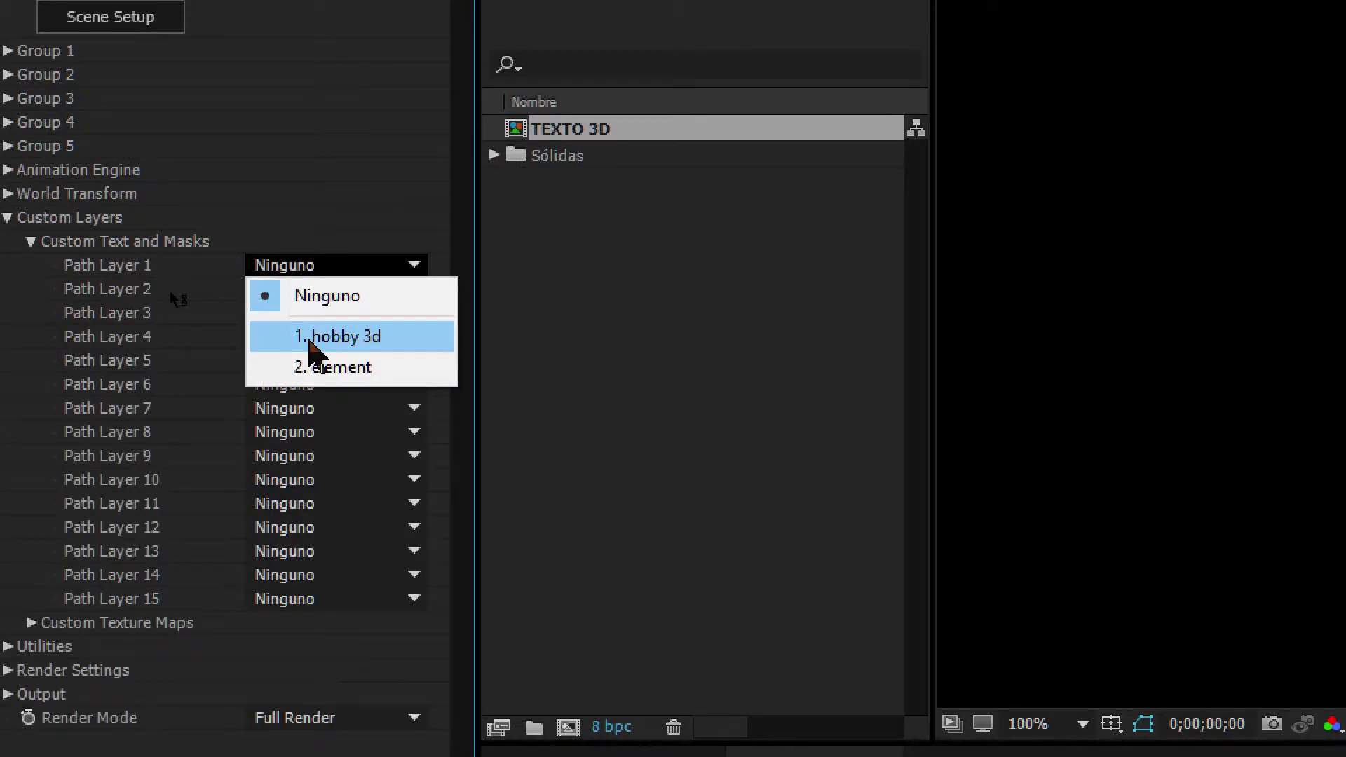
pyautogui.click(311, 338)
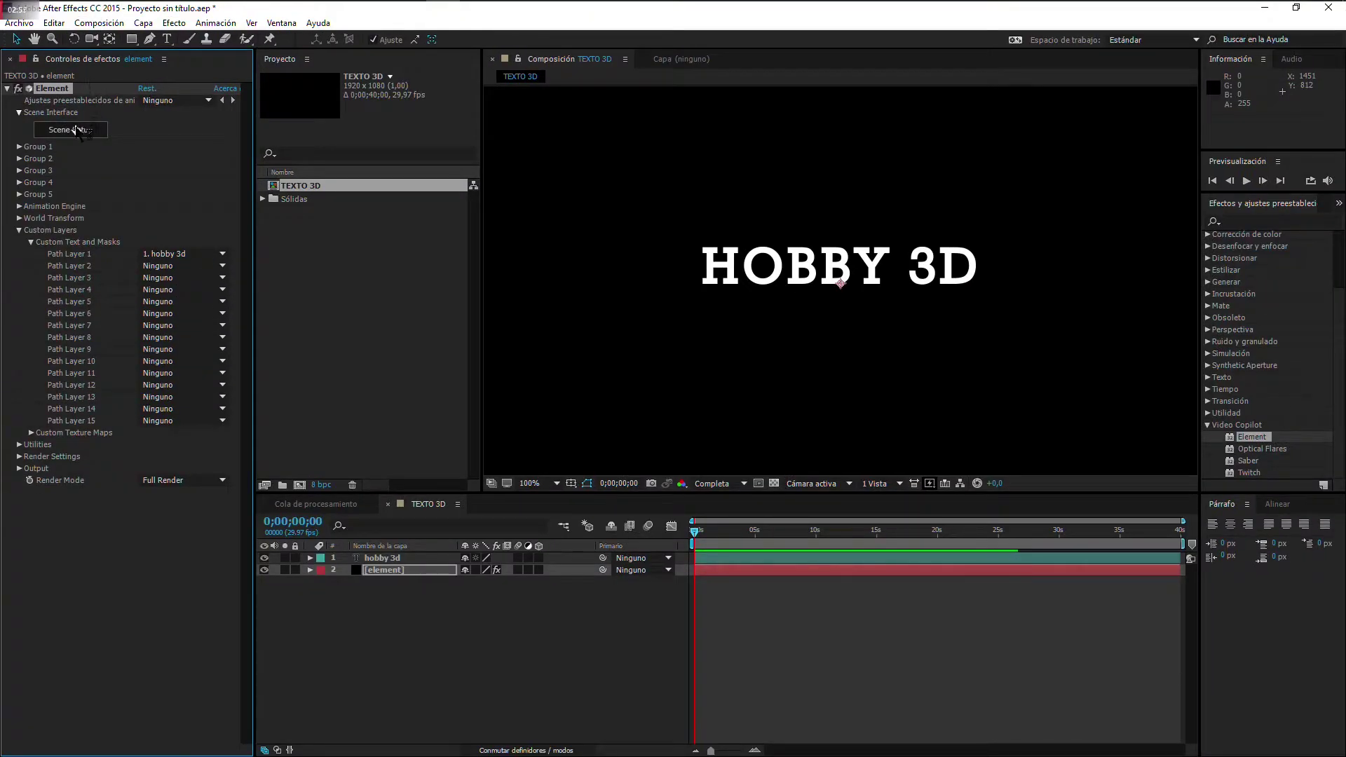
pyautogui.click(80, 132)
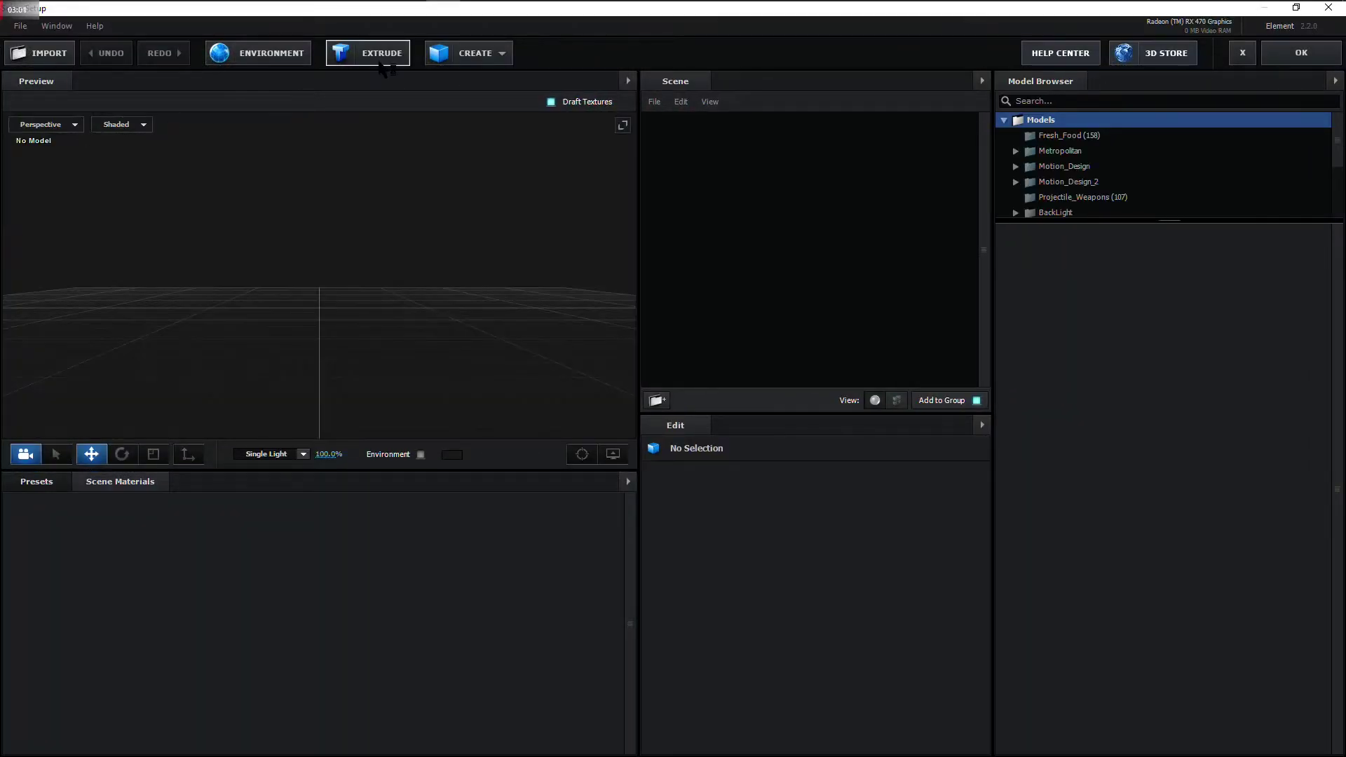
# Step: Extrude the HOBBY 3D text into a 3D model and orbit the preview around it
pyautogui.click(383, 60)
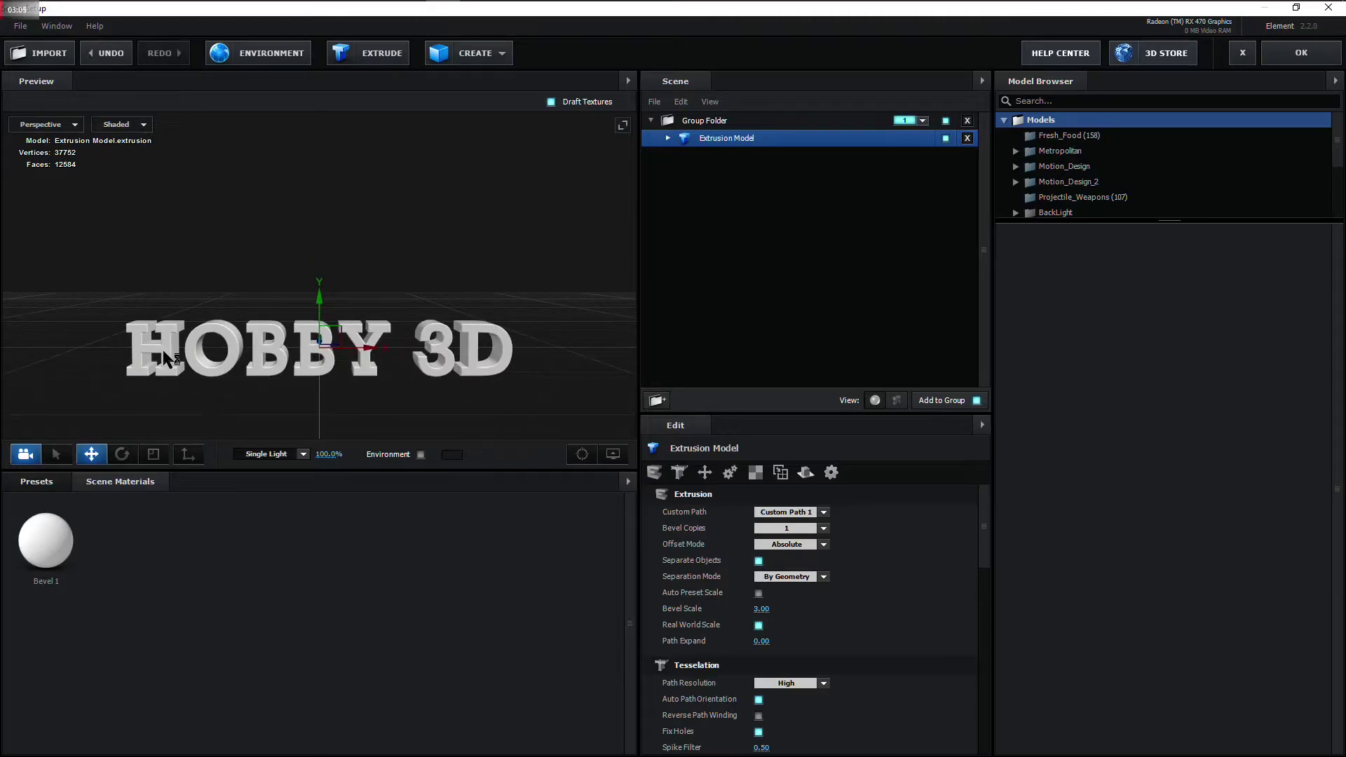
pyautogui.moveTo(166, 359); pyautogui.dragTo(318, 274)
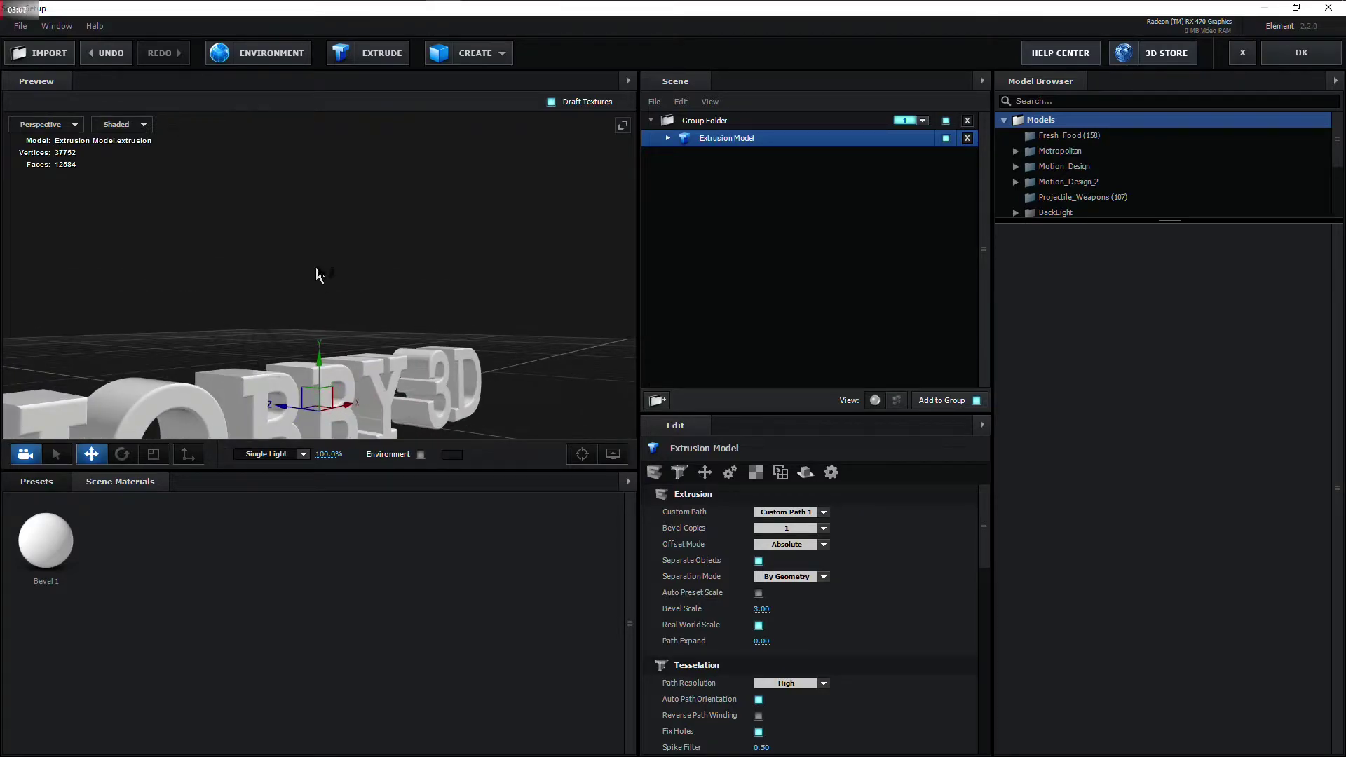
pyautogui.moveTo(318, 274)
pyautogui.mouseDown()
pyautogui.moveTo(261, 324)
pyautogui.moveTo(314, 284)
pyautogui.mouseUp()
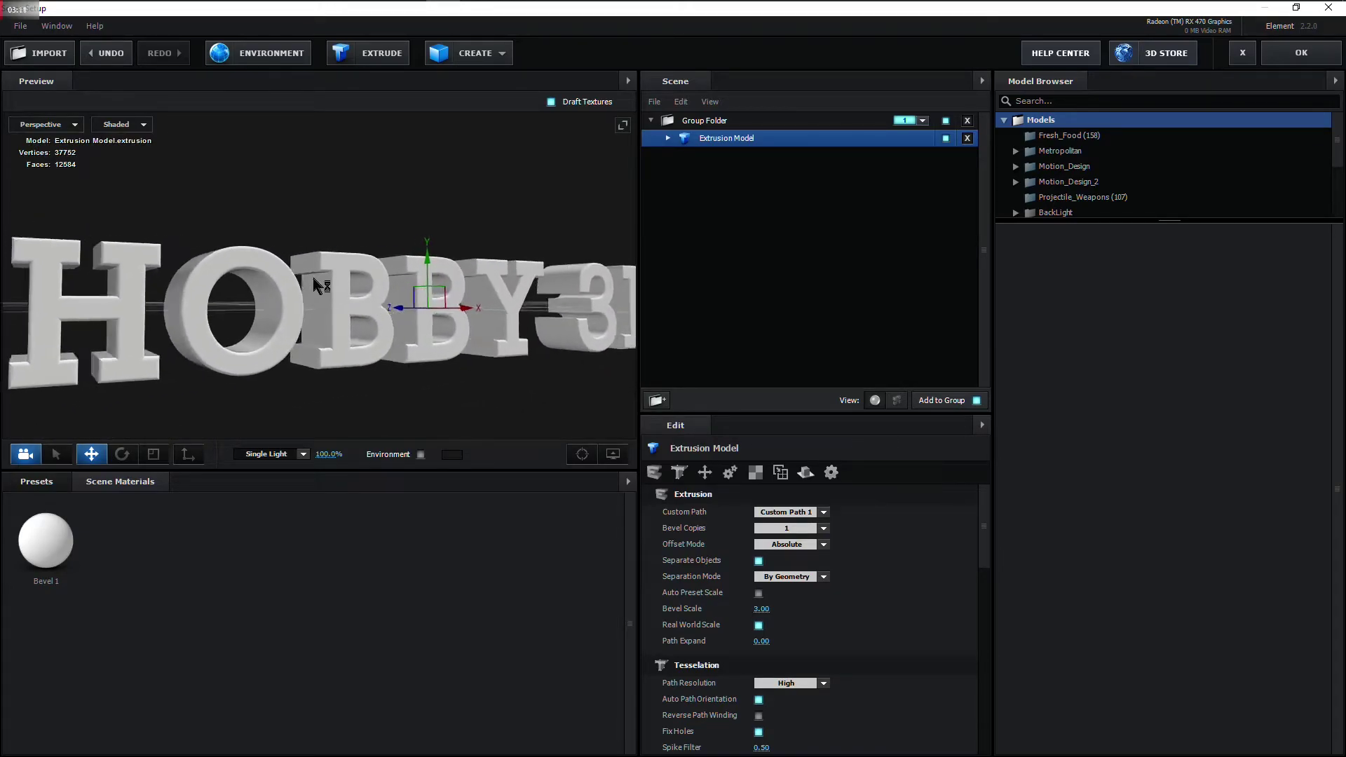
# Step: Scale up the extruded HOBBY 3D model with the scale tool and open the Presets library
pyautogui.click(154, 454)
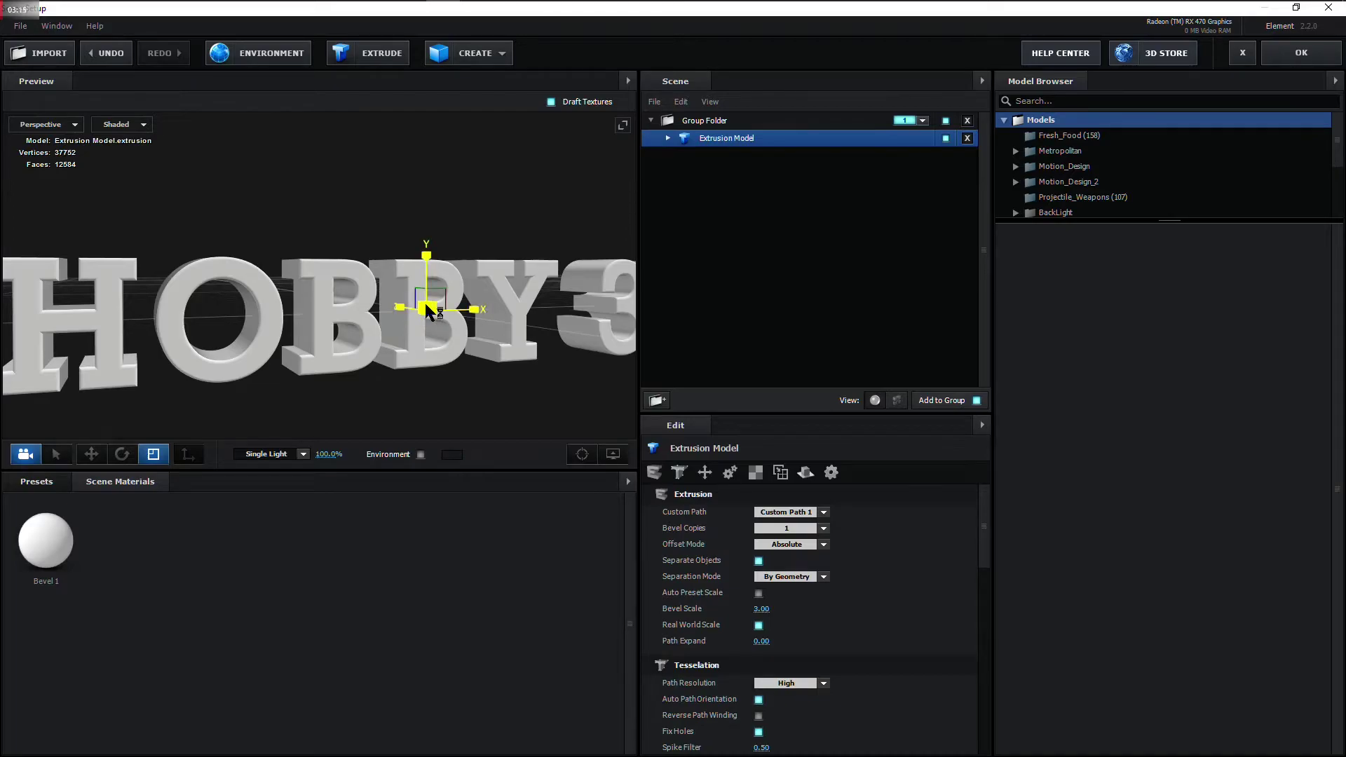
pyautogui.moveTo(429, 309); pyautogui.dragTo(478, 340)
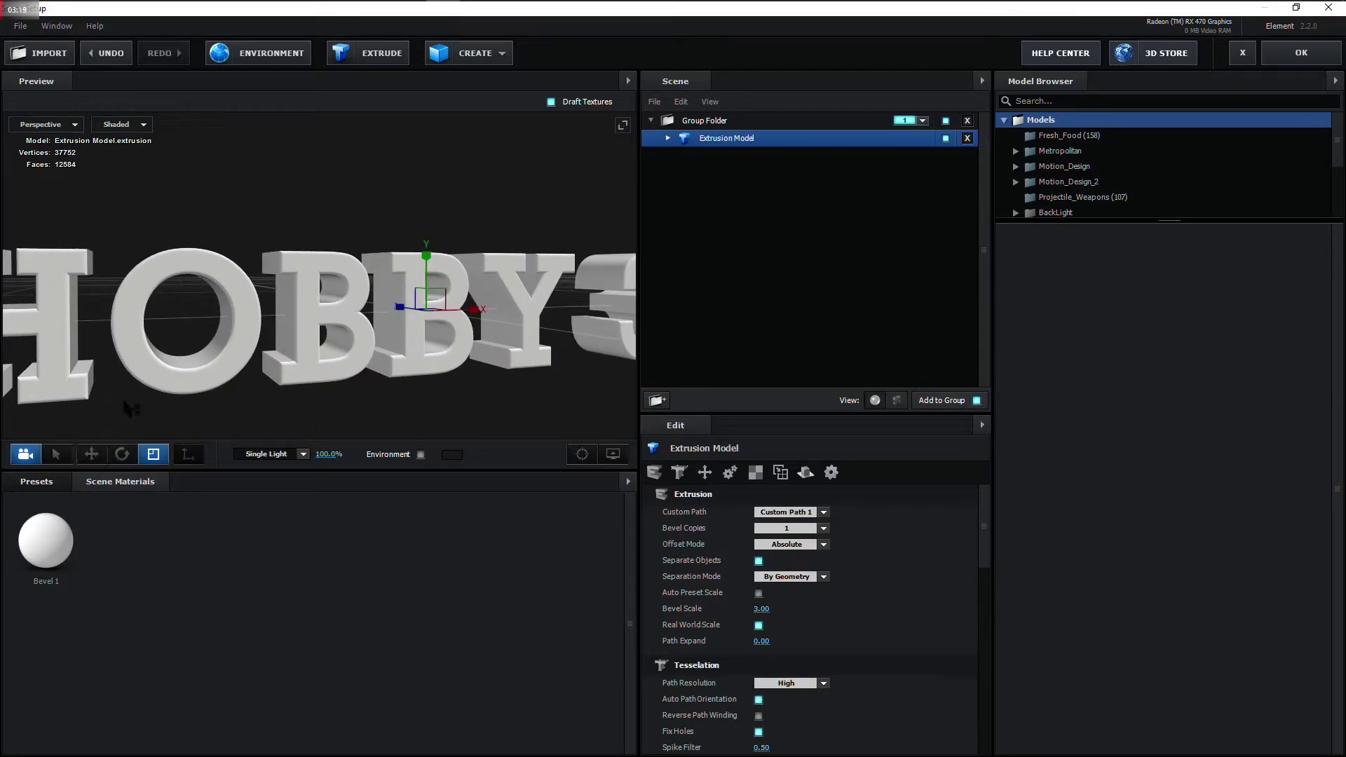
pyautogui.moveTo(266, 351); pyautogui.dragTo(175, 379)
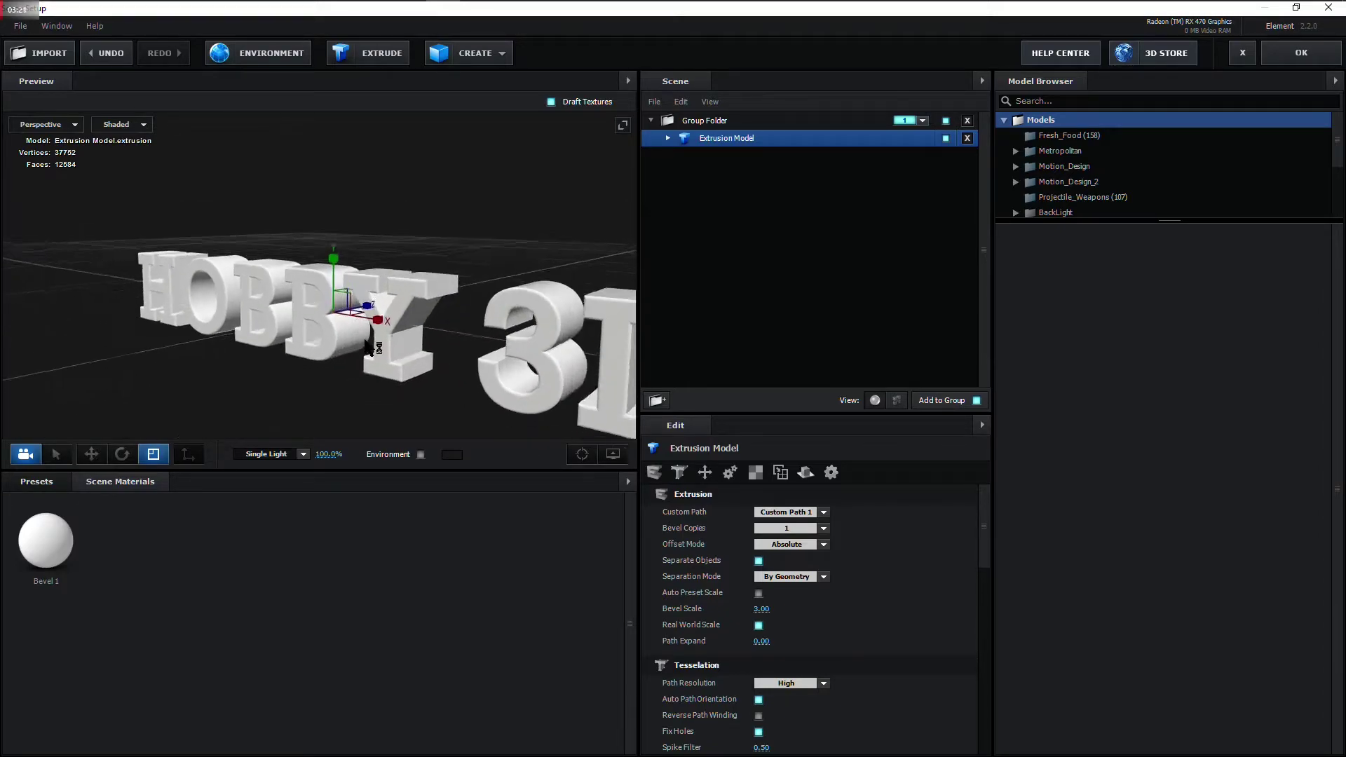
pyautogui.moveTo(245, 337); pyautogui.dragTo(229, 340)
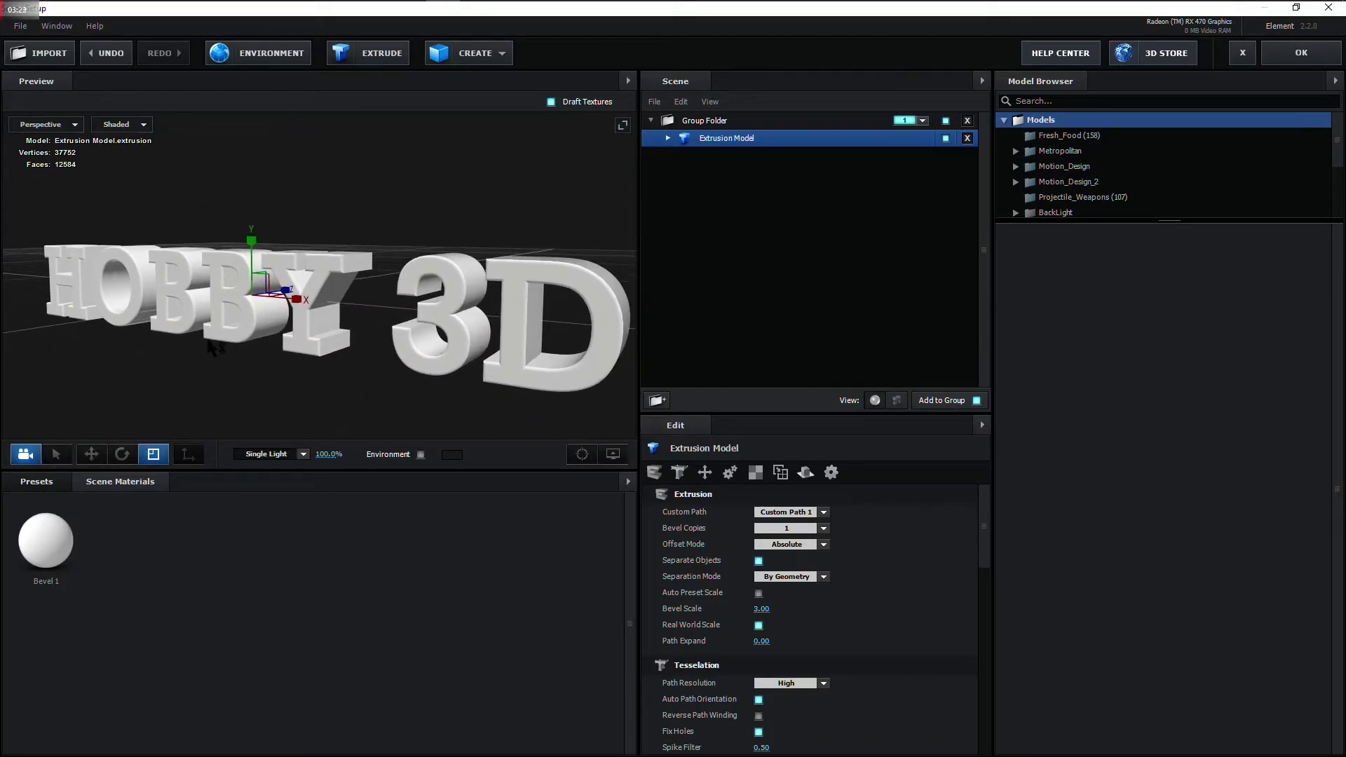
pyautogui.click(41, 482)
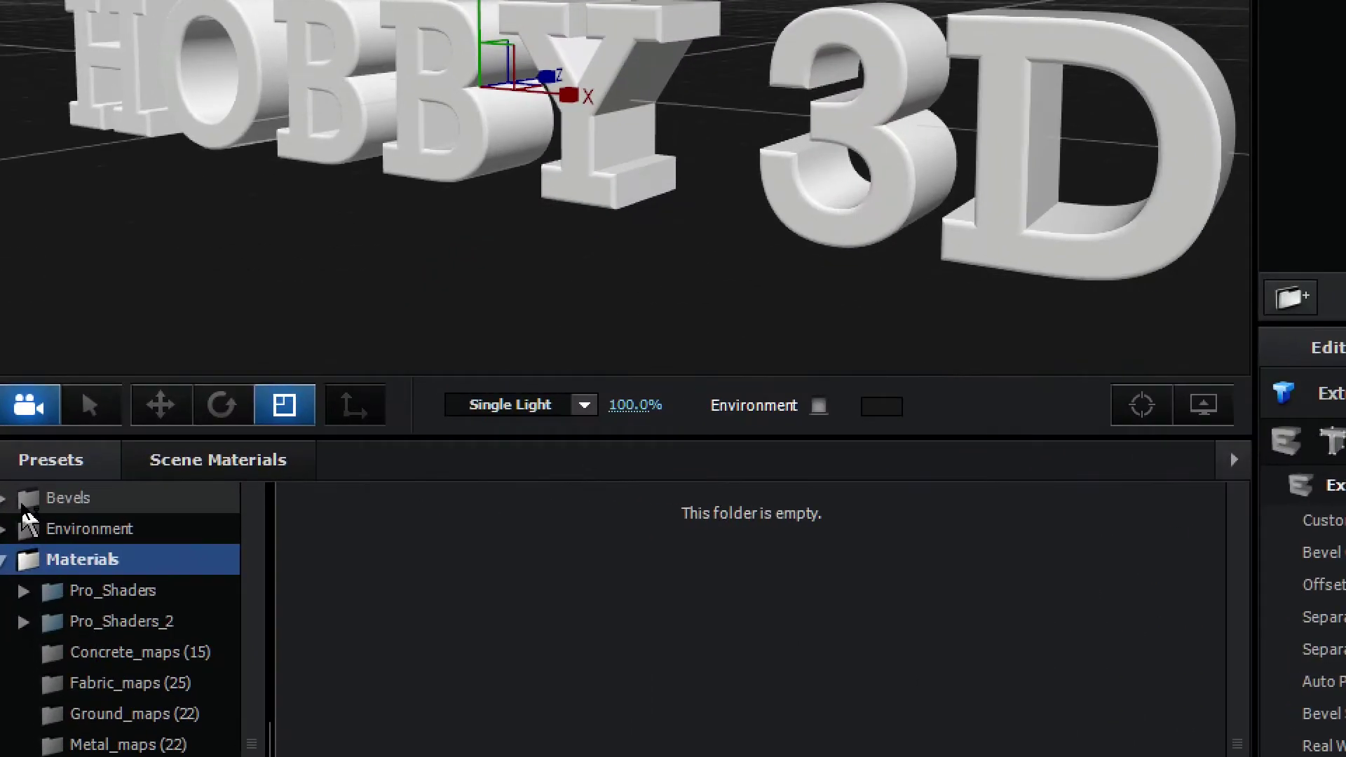
# Step: Show the Physical bevel presets under Bevels and select the Double_Down preset
pyautogui.click(23, 507)
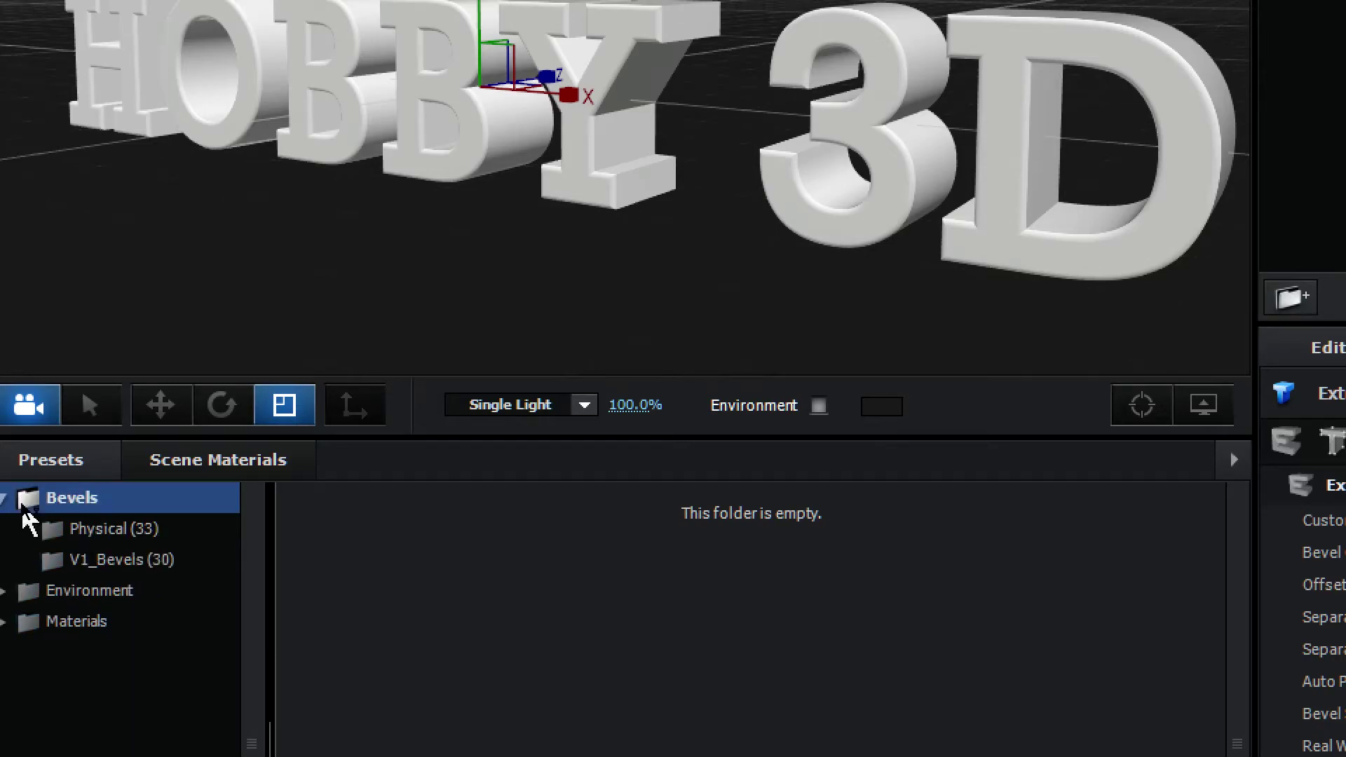
pyautogui.click(115, 530)
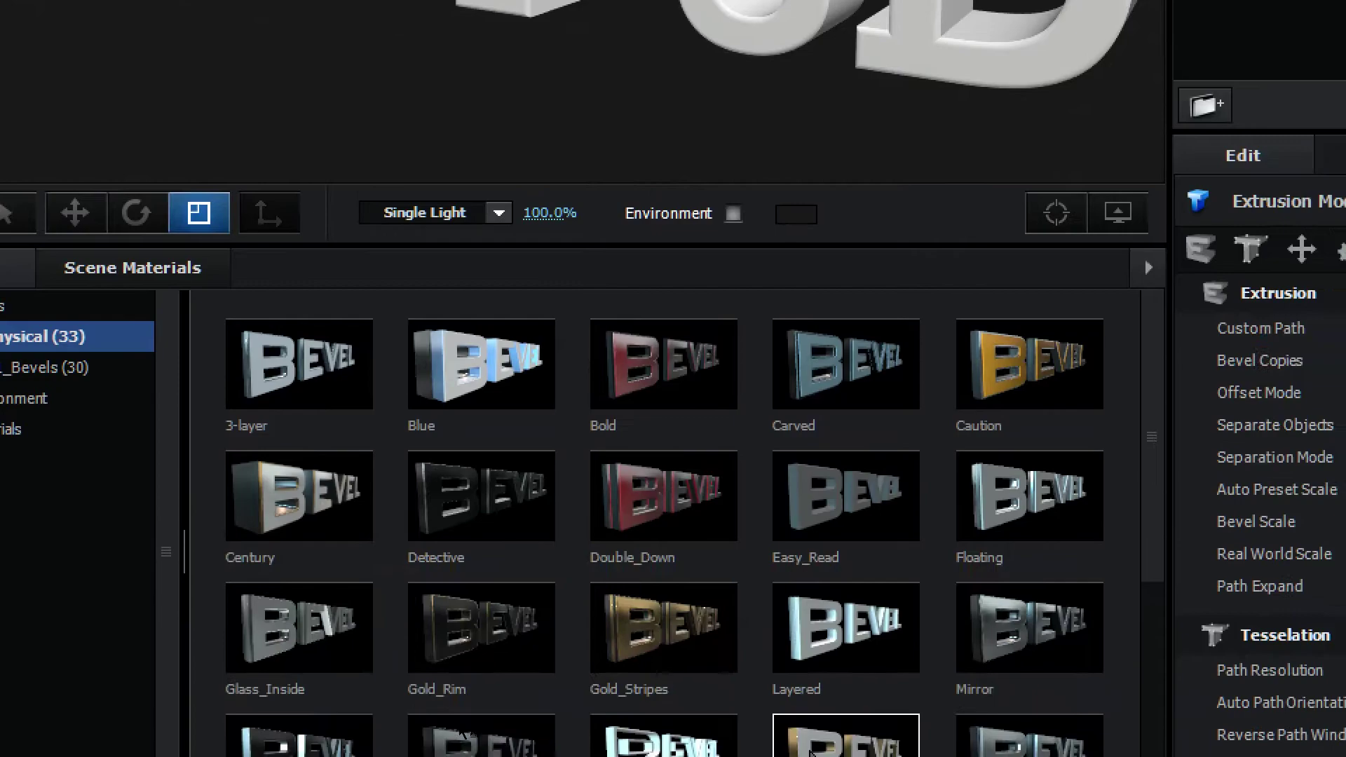
pyautogui.click(777, 674)
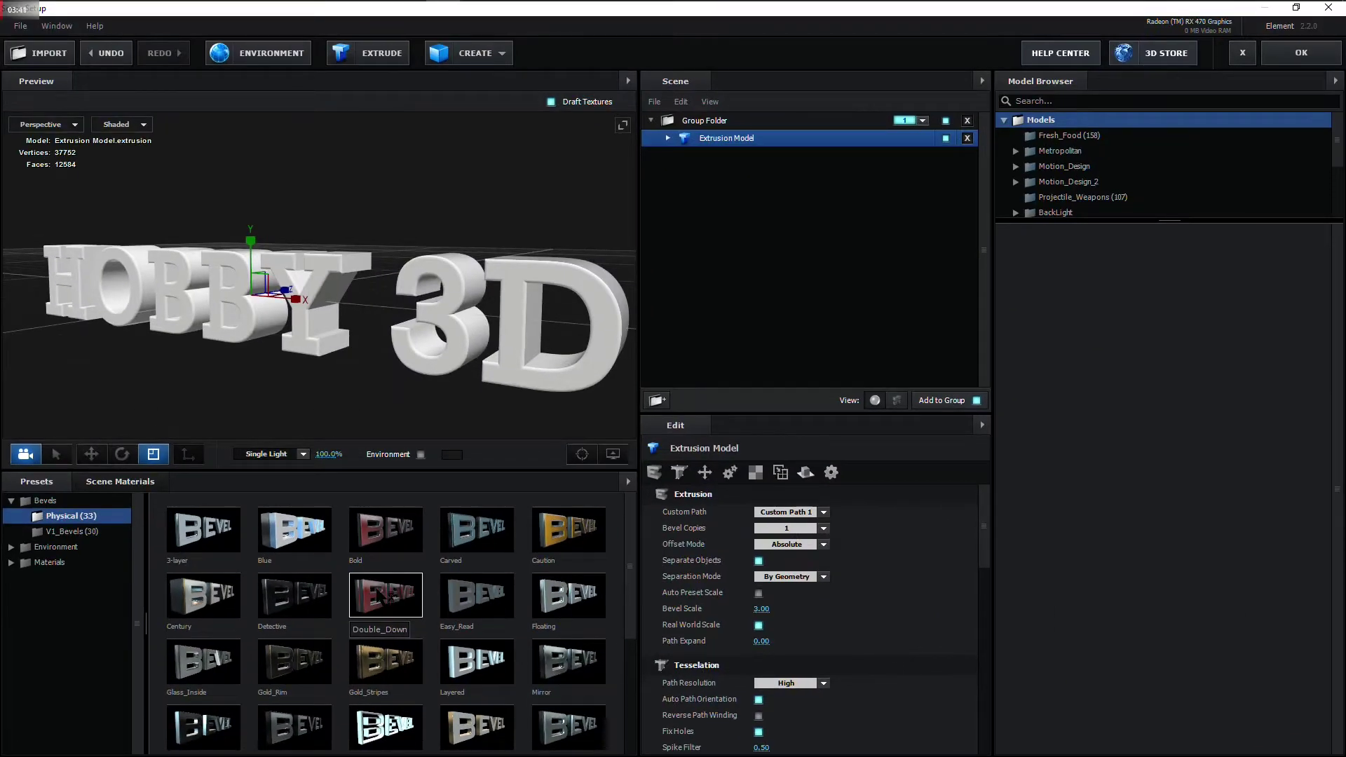
# Step: Apply the Double_Down bevel to the HOBBY 3D model with Bevel Scale 0.85 and Path Expand 2.45
pyautogui.moveTo(384, 595)
pyautogui.mouseDown()
pyautogui.moveTo(722, 242)
pyautogui.moveTo(740, 147)
pyautogui.mouseUp()
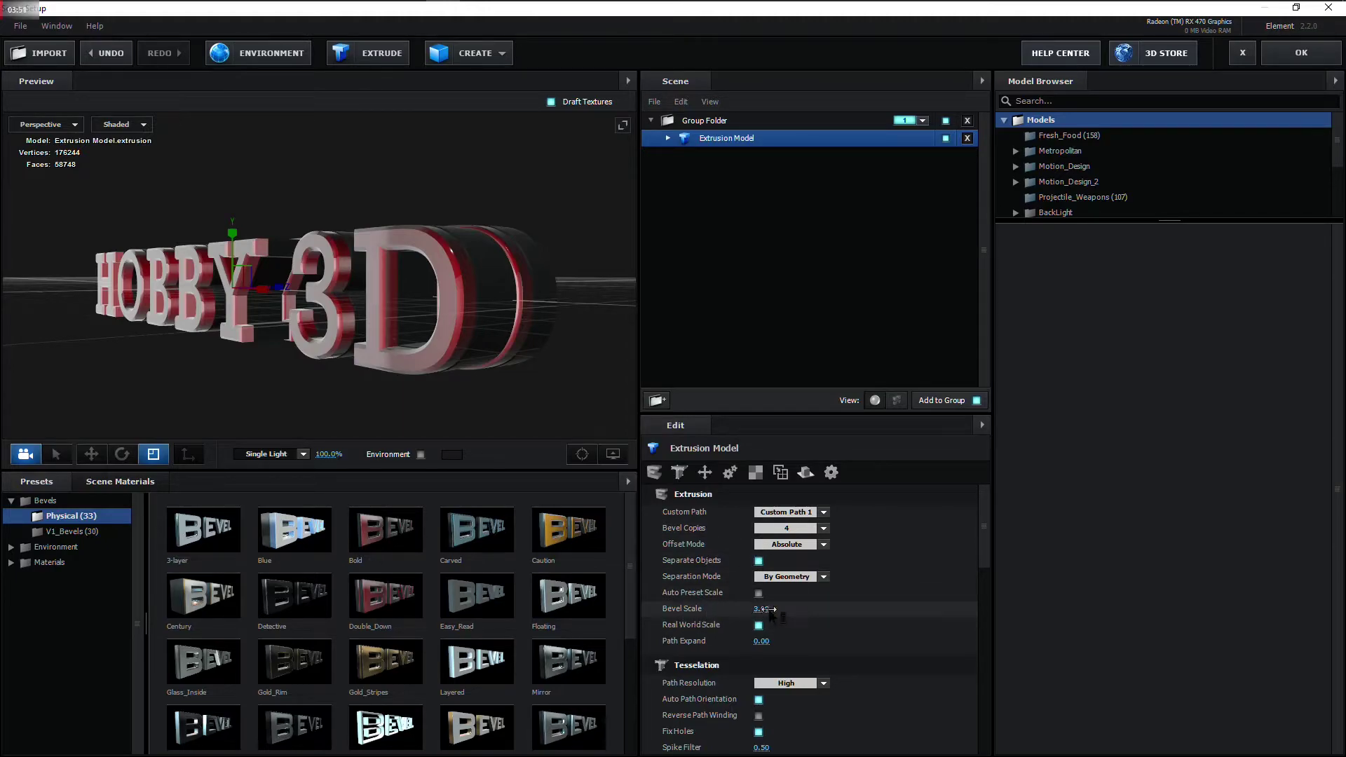
pyautogui.moveTo(772, 610); pyautogui.dragTo(624, 622)
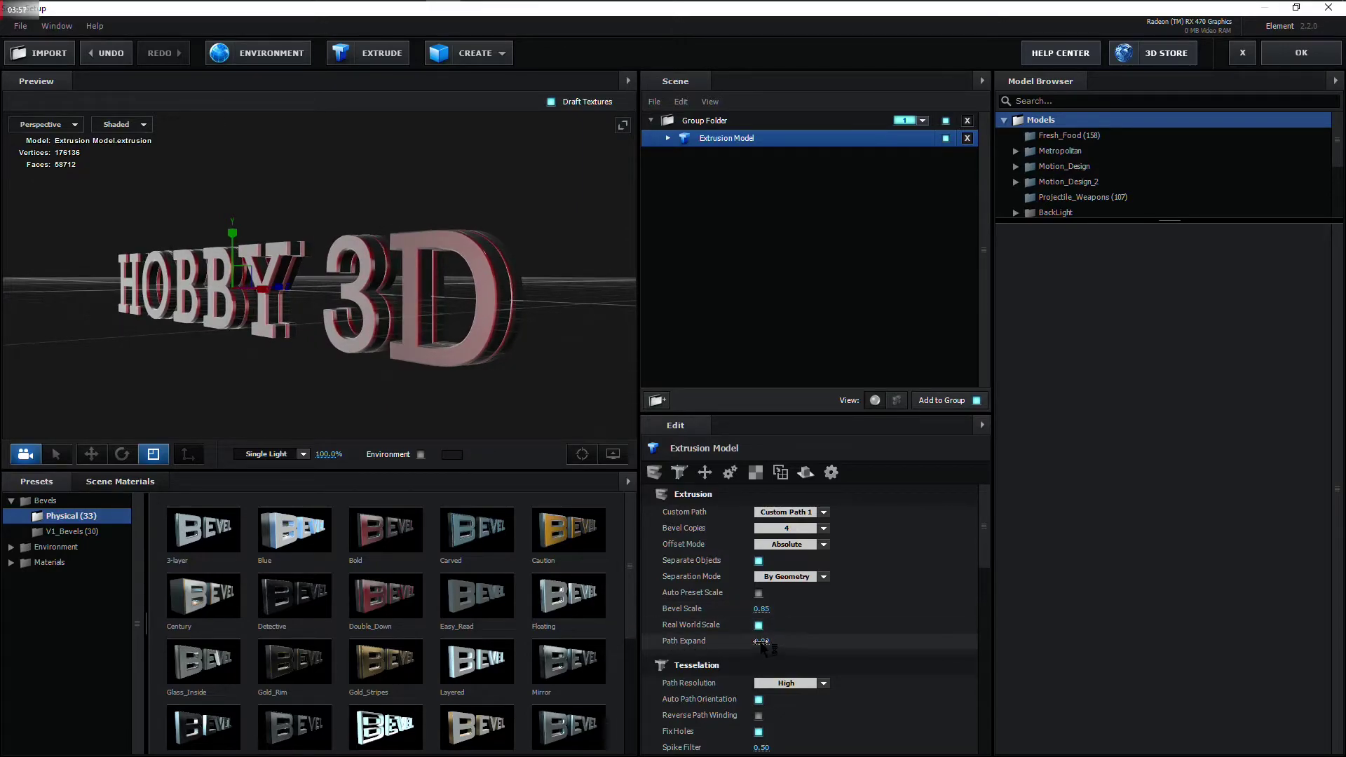
pyautogui.moveTo(770, 642)
pyautogui.mouseDown()
pyautogui.moveTo(979, 652)
pyautogui.moveTo(950, 655)
pyautogui.mouseUp()
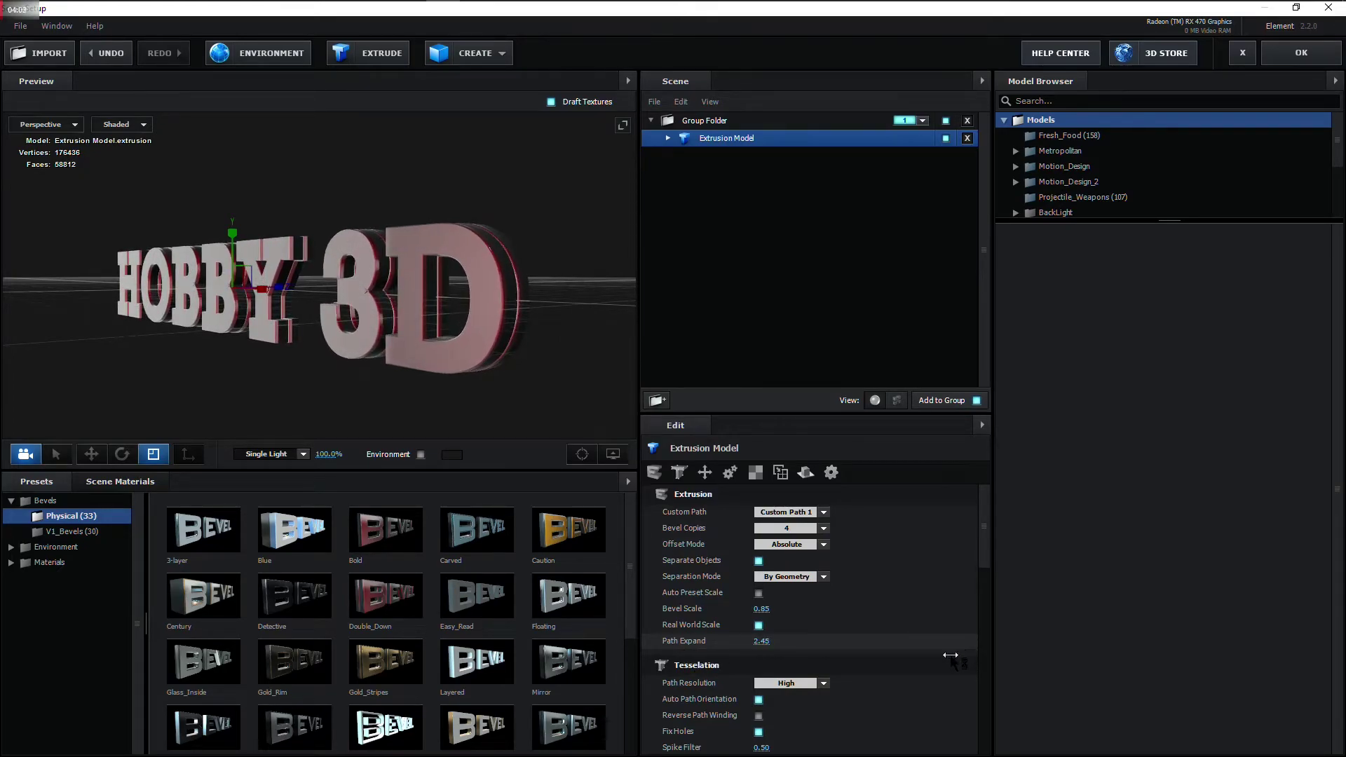
pyautogui.scroll(3, 363, 368)
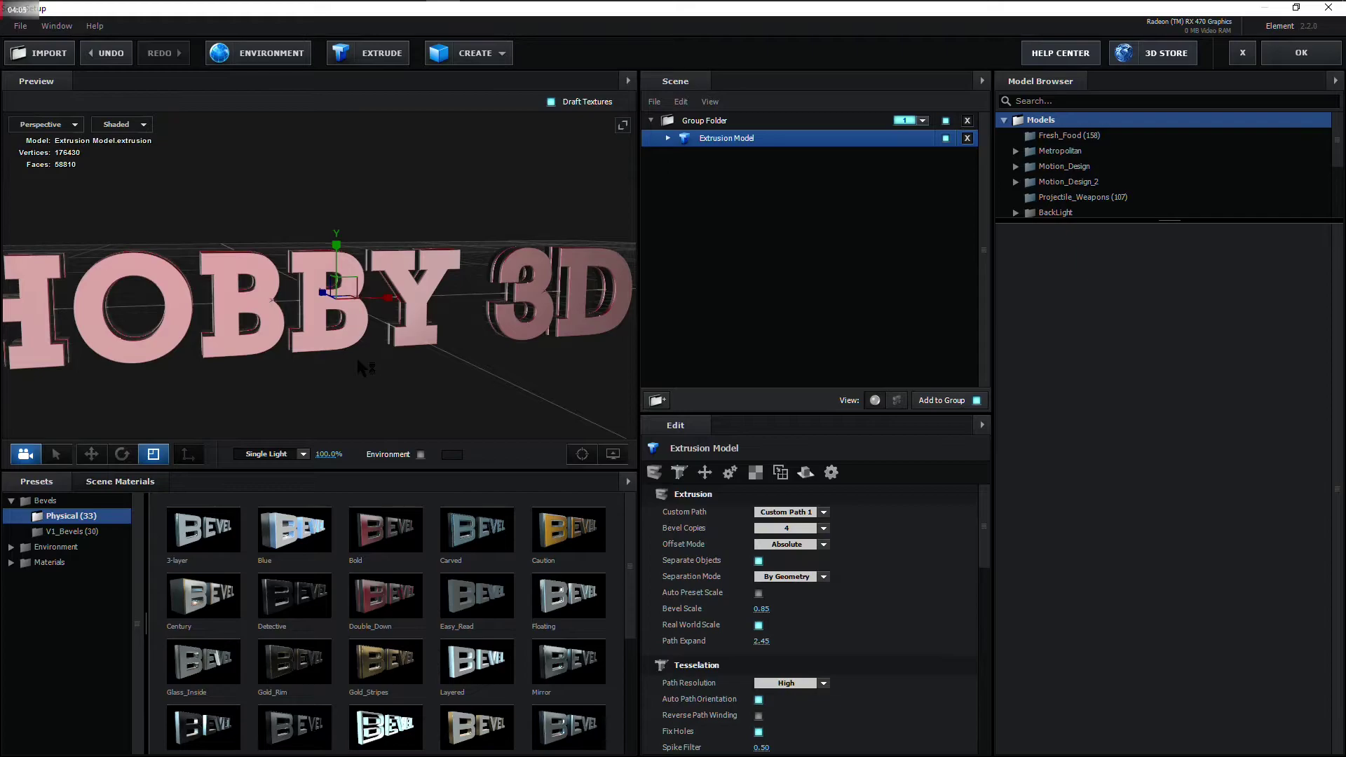
pyautogui.moveTo(357, 359)
pyautogui.mouseDown()
pyautogui.moveTo(403, 347)
pyautogui.moveTo(393, 361)
pyautogui.mouseUp()
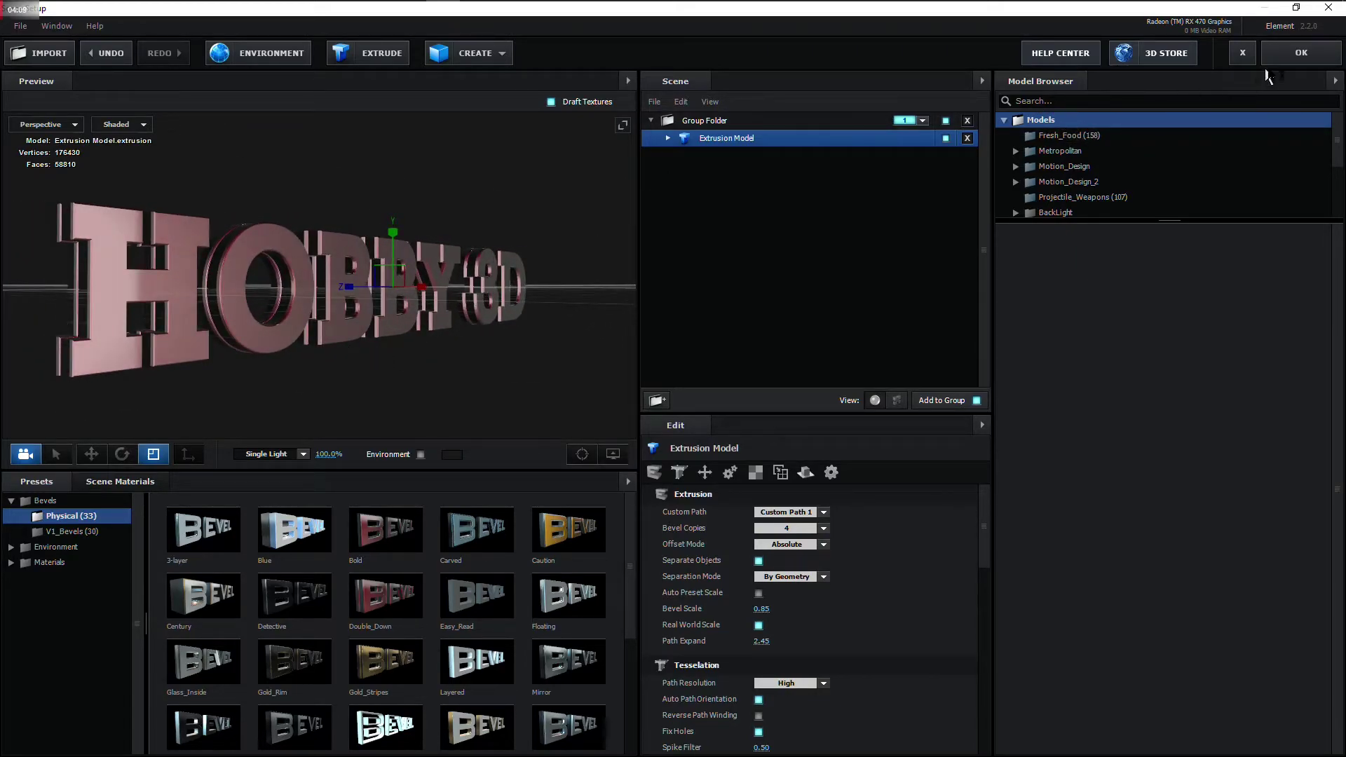
# Step: Close Element 3D's scene setup and hide the original hobby 3d text layer
pyautogui.click(1303, 60)
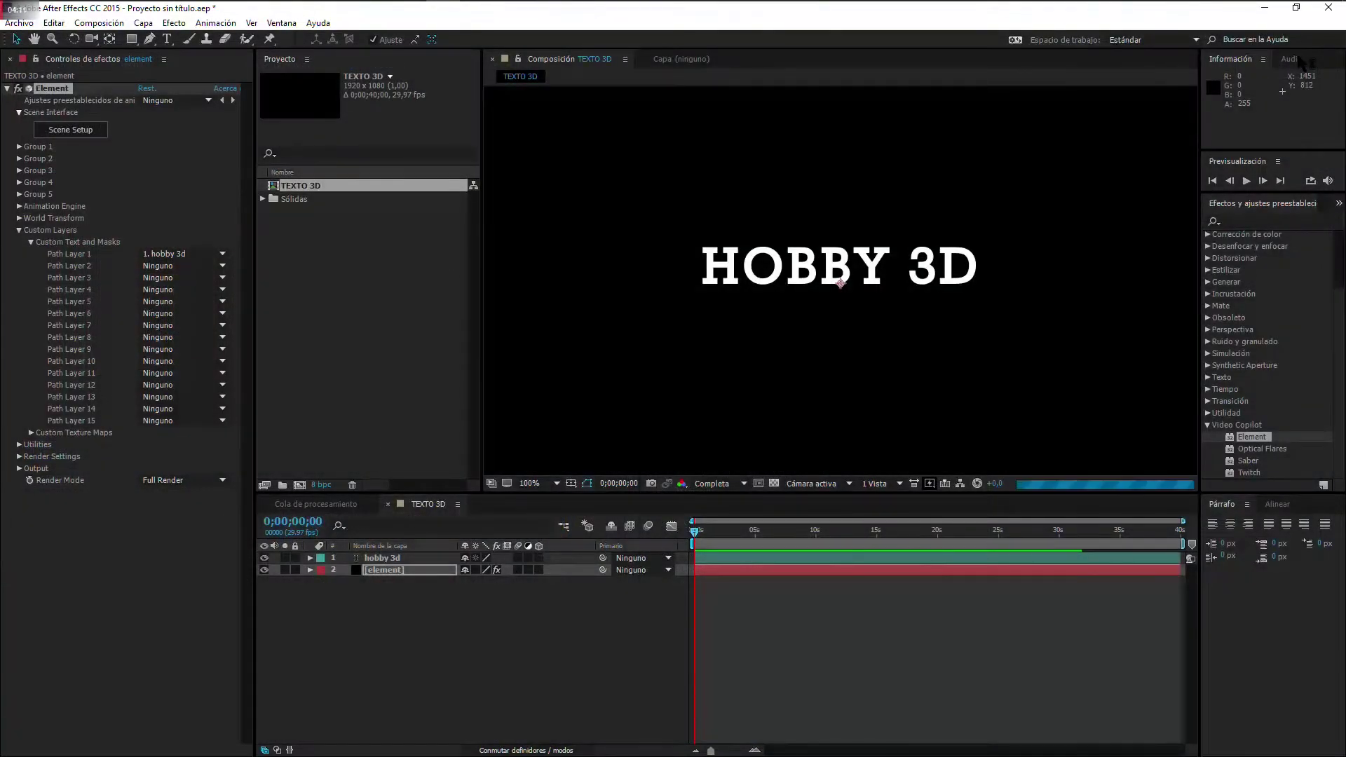
pyautogui.click(270, 560)
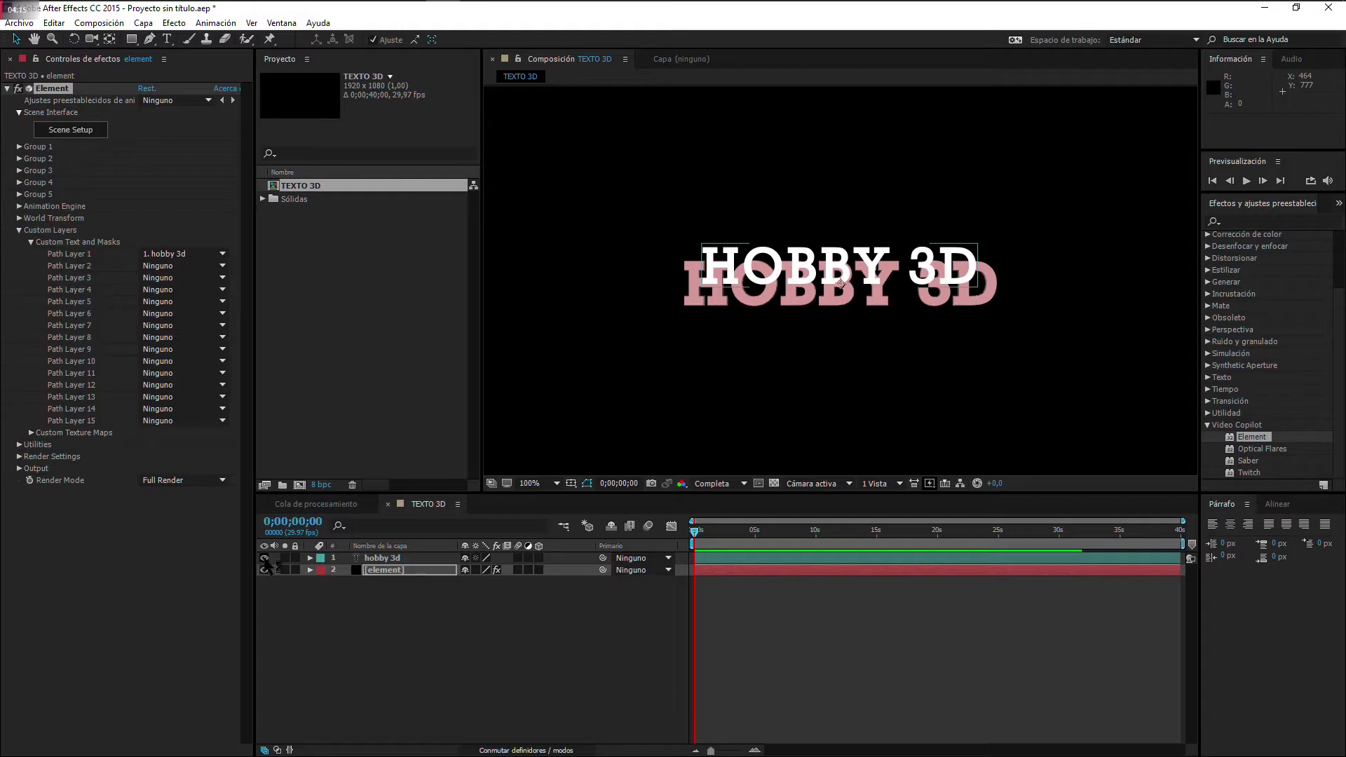
pyautogui.click(264, 559)
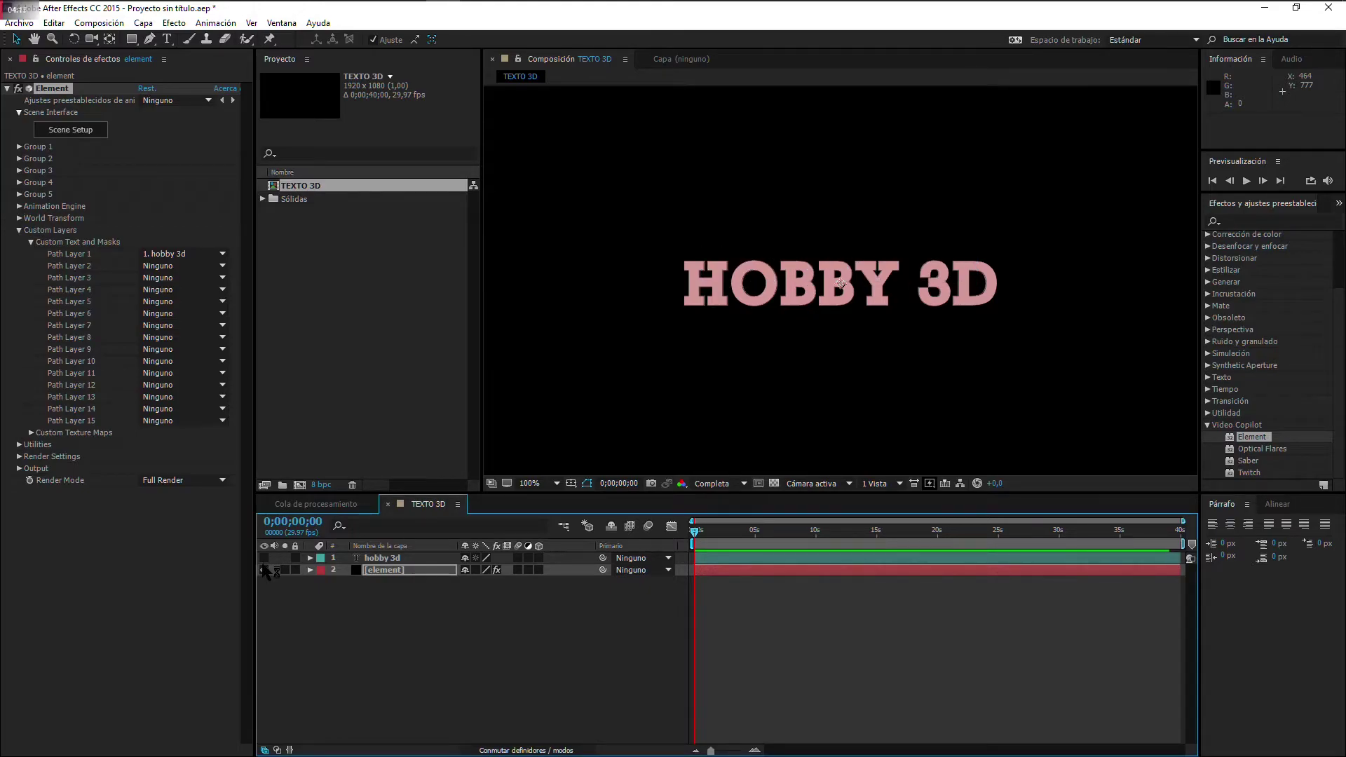
# Step: Add a 35 mm two-node camera, Cámara 1, to the TEXTO 3D composition
pyautogui.rightClick(368, 608)
pyautogui.moveTo(425, 615)
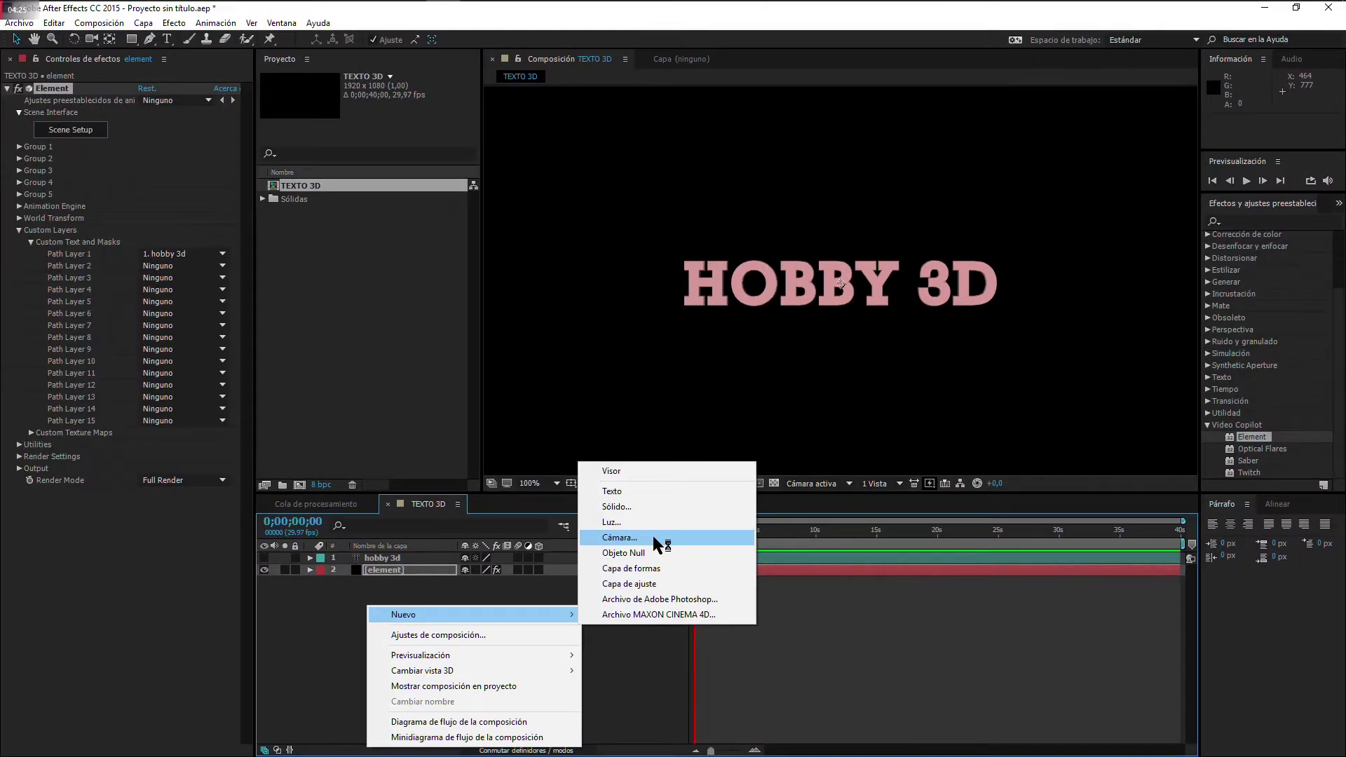
pyautogui.click(658, 538)
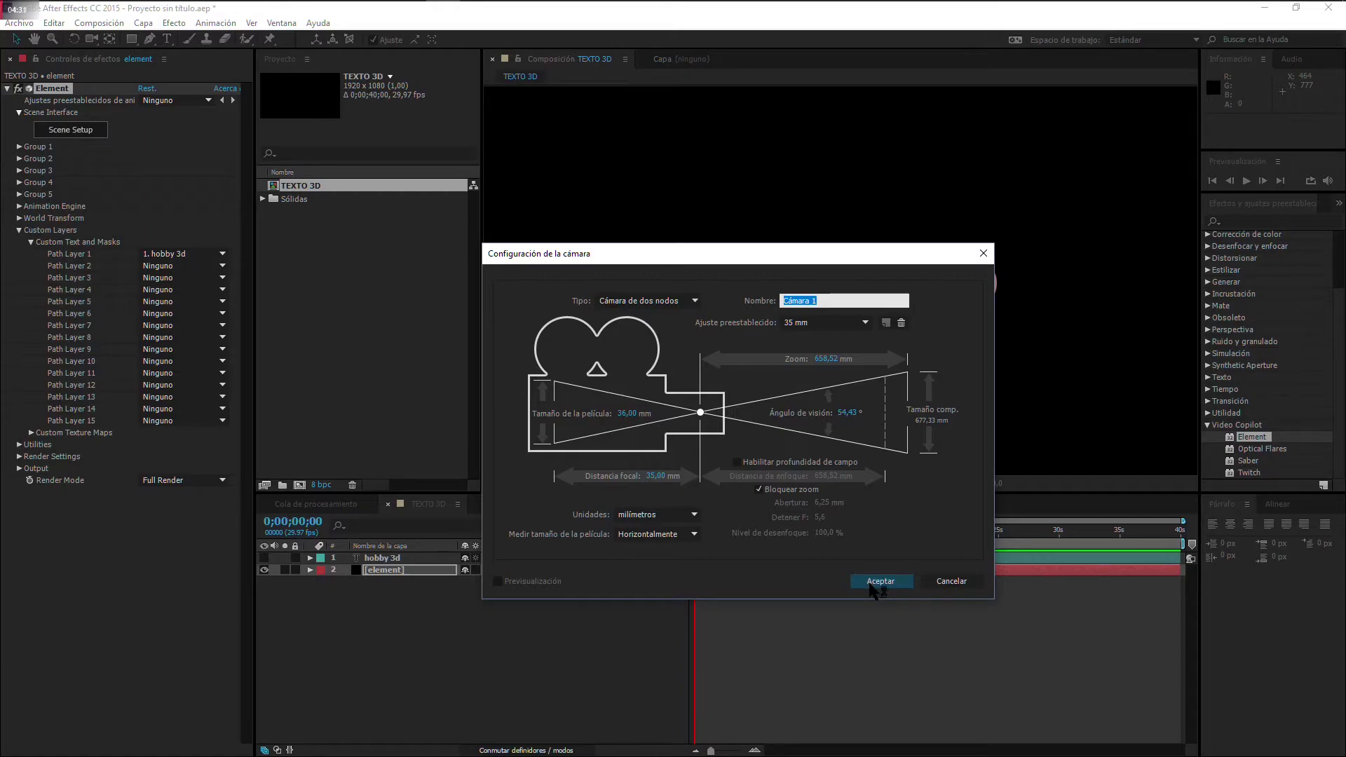
pyautogui.click(873, 585)
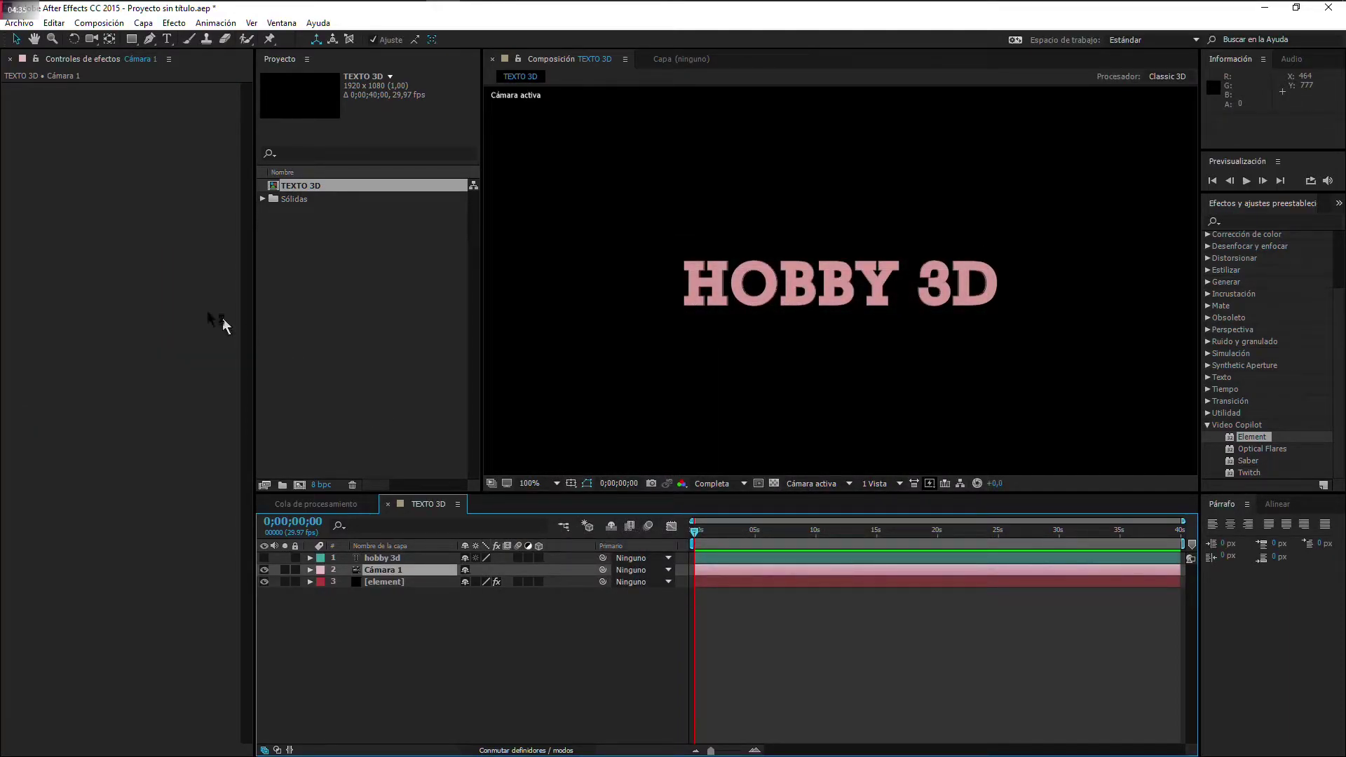
# Step: Tilt the element layer slightly, then orbit and track Cámara 1 for a larger, angled view of HOBBY 3D
pyautogui.click(73, 39)
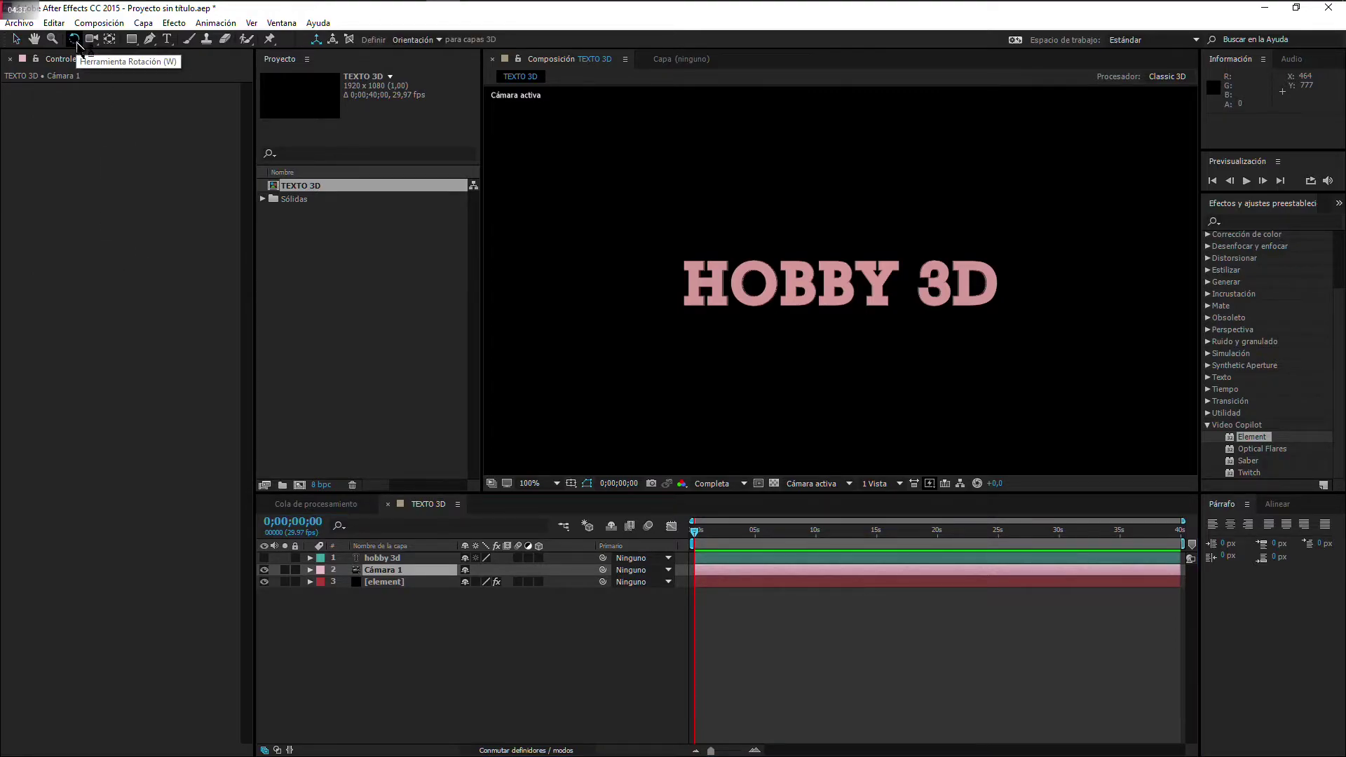
pyautogui.moveTo(729, 349); pyautogui.dragTo(746, 344)
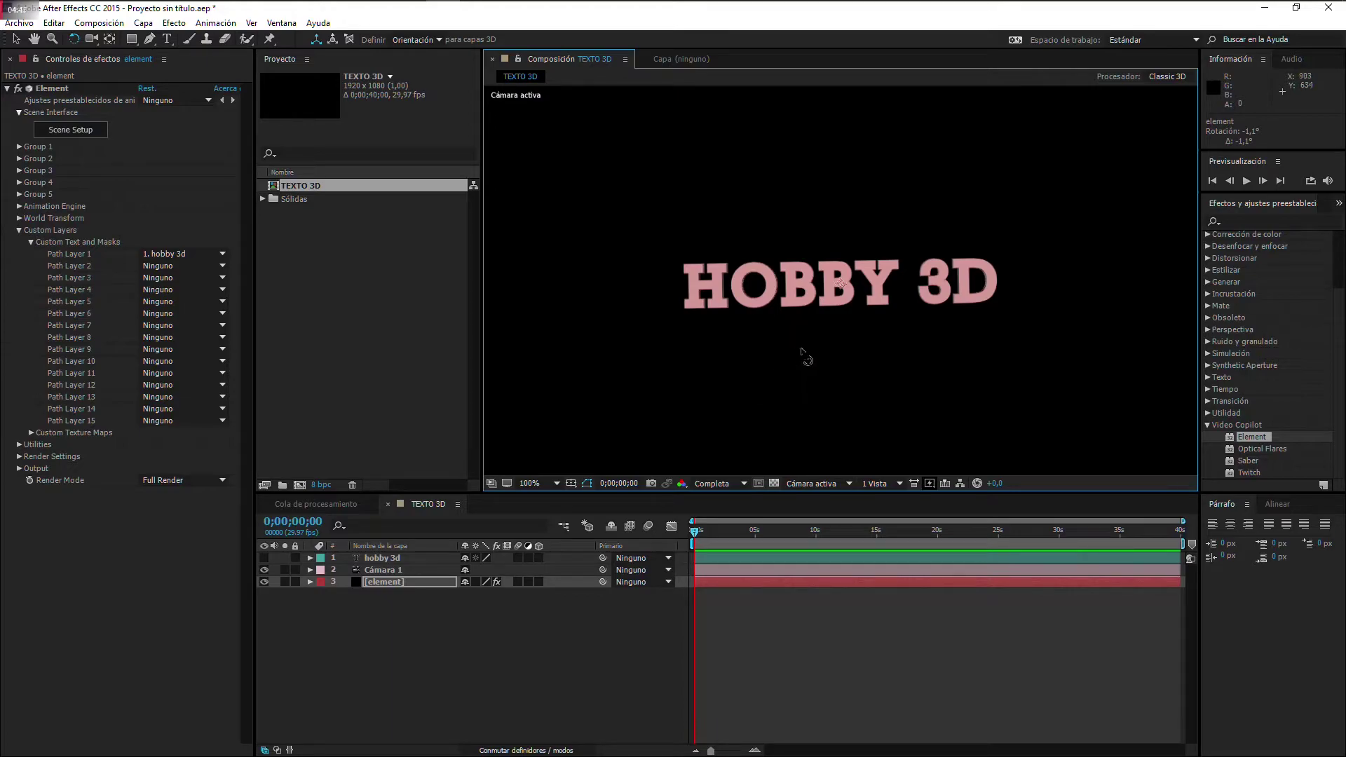
pyautogui.press('c')
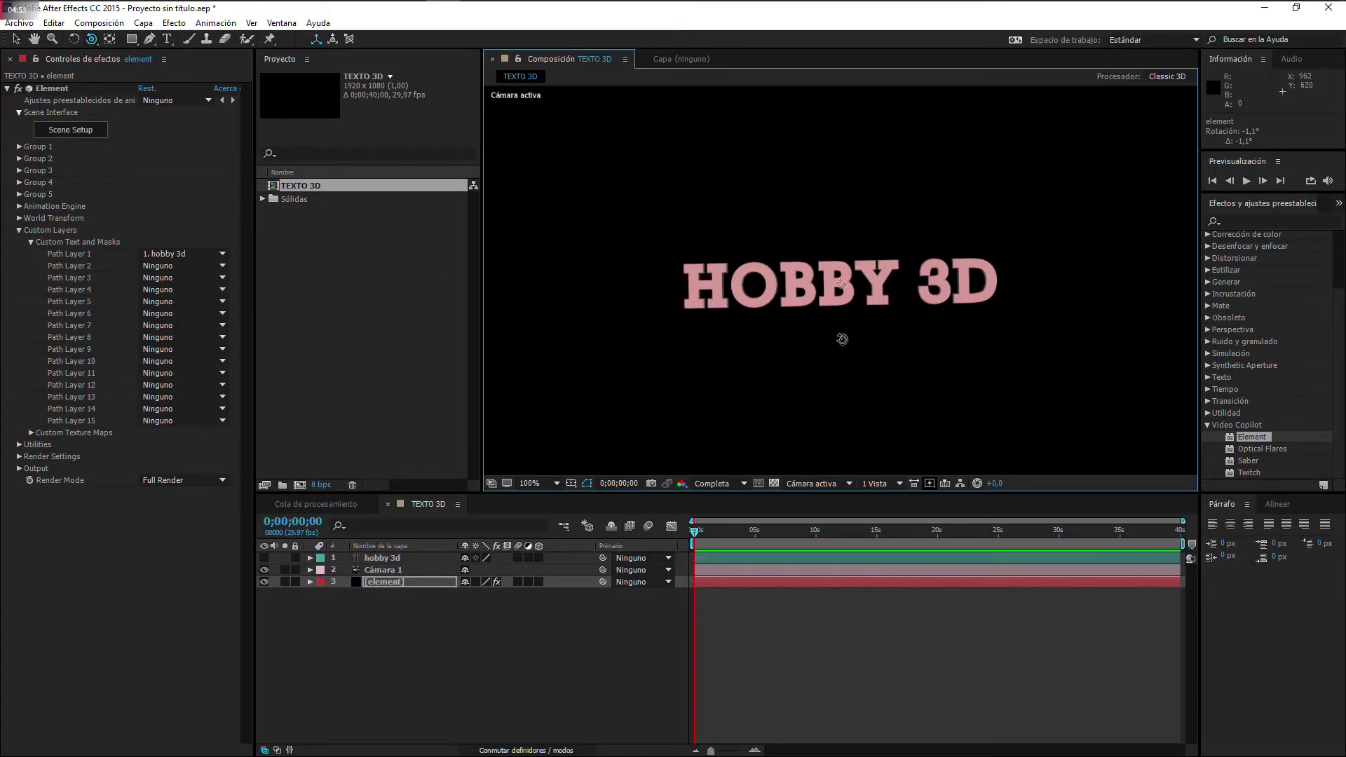
pyautogui.moveTo(759, 339); pyautogui.dragTo(854, 328)
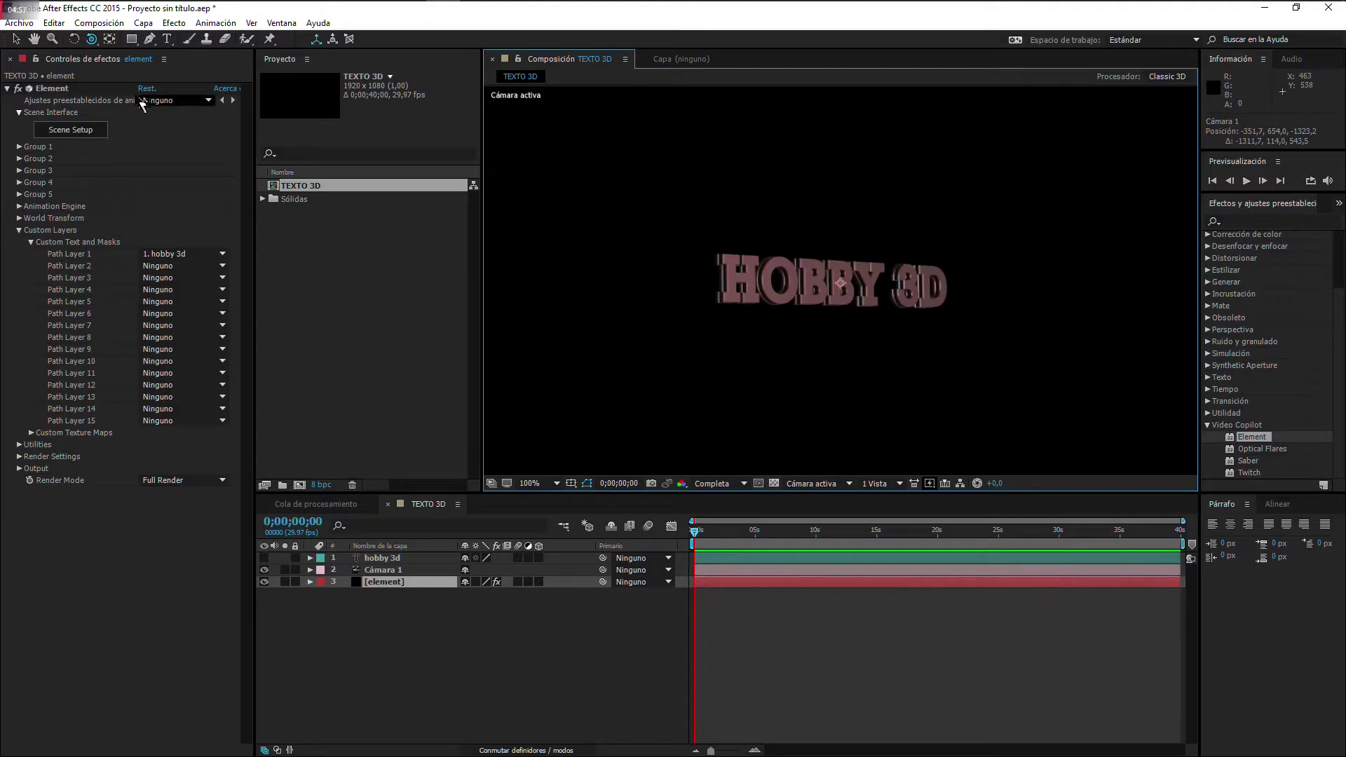
pyautogui.click(94, 43)
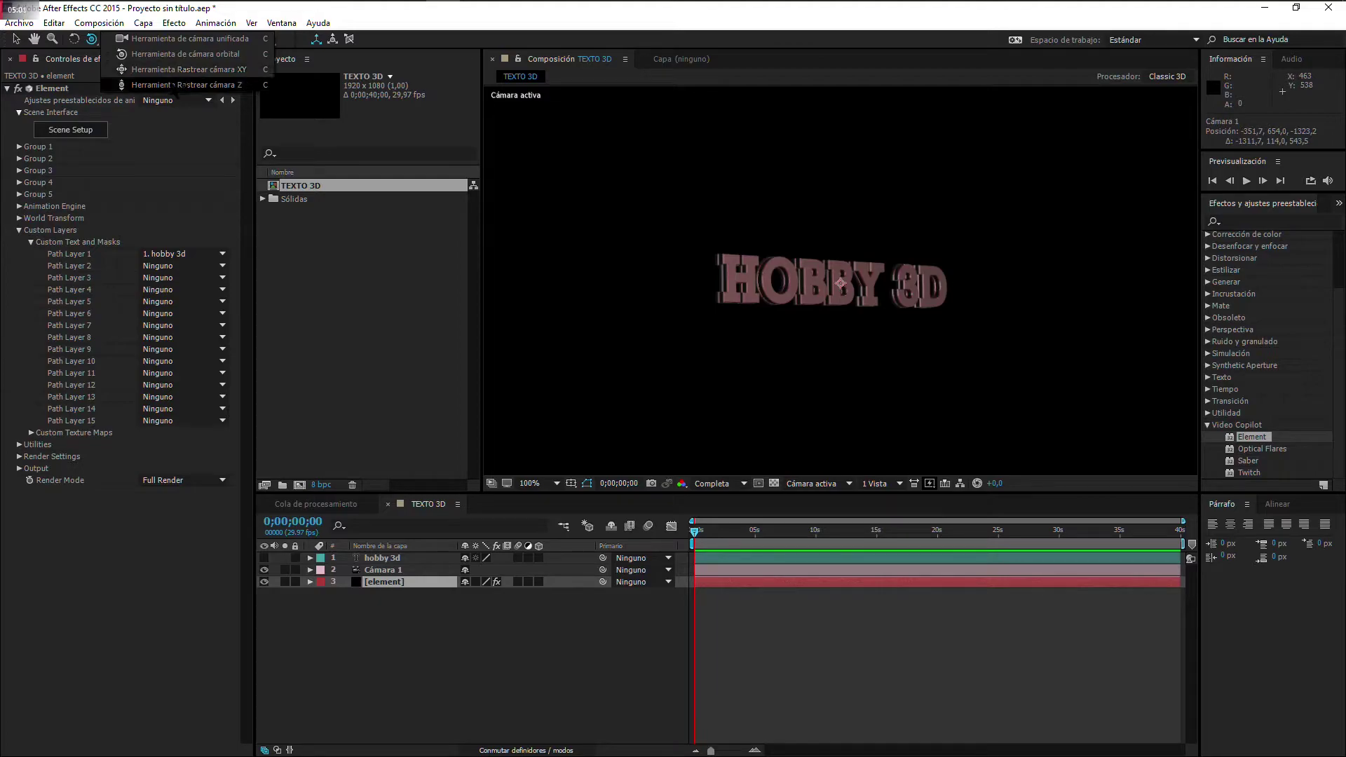
pyautogui.click(169, 74)
pyautogui.moveTo(758, 318)
pyautogui.mouseDown()
pyautogui.moveTo(781, 317)
pyautogui.moveTo(727, 303)
pyautogui.mouseUp()
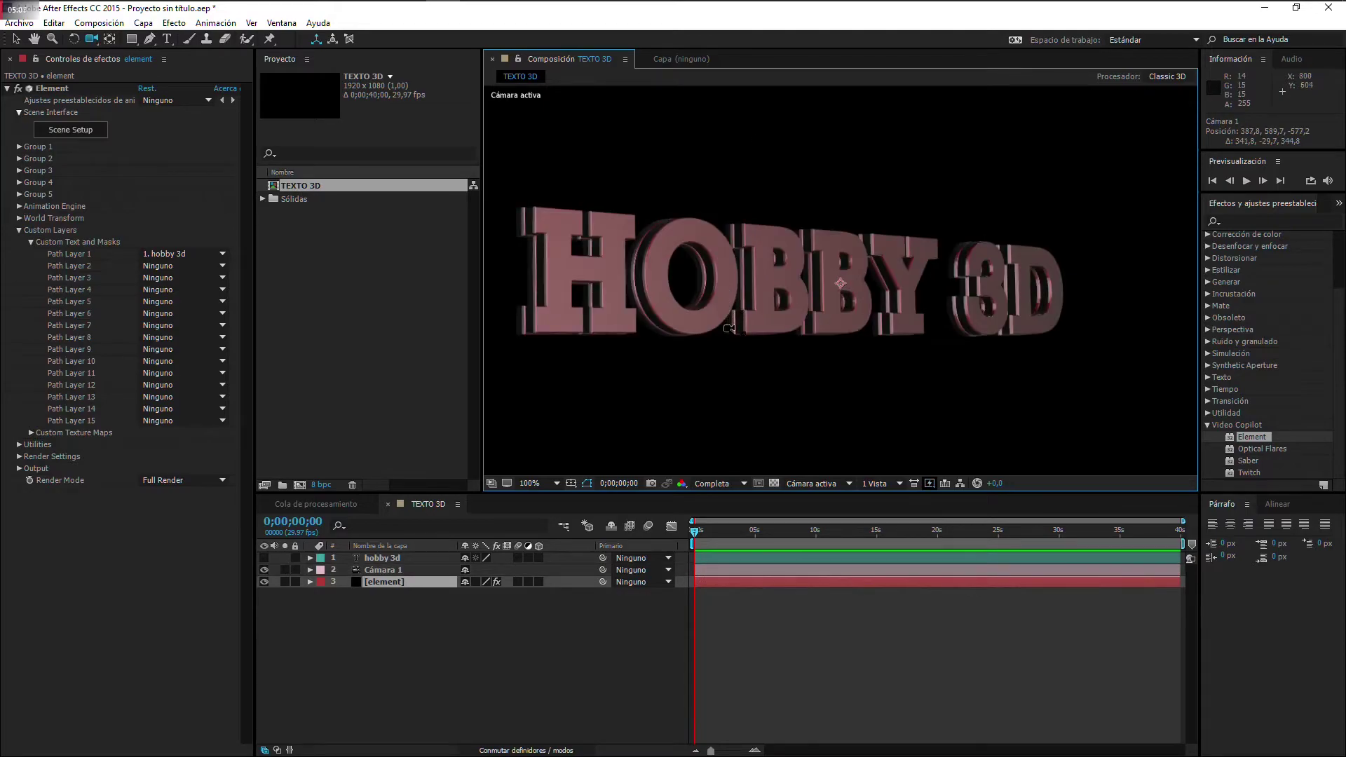
pyautogui.moveTo(707, 339)
pyautogui.mouseDown()
pyautogui.moveTo(769, 339)
pyautogui.moveTo(540, 348)
pyautogui.moveTo(699, 348)
pyautogui.moveTo(756, 388)
pyautogui.mouseUp()
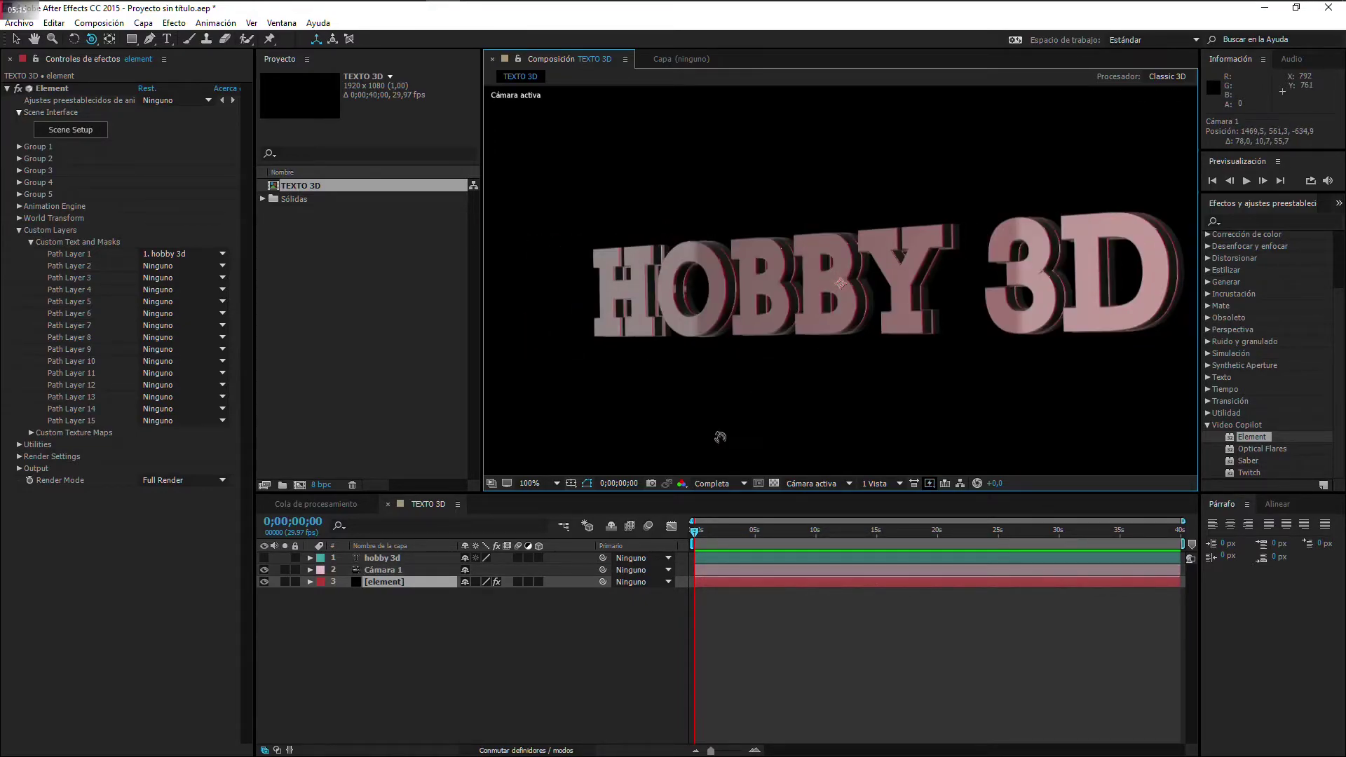
# Step: Create light Luz 1 with Tipo de luz set to Paralelo, placed above the element solid
pyautogui.rightClick(448, 642)
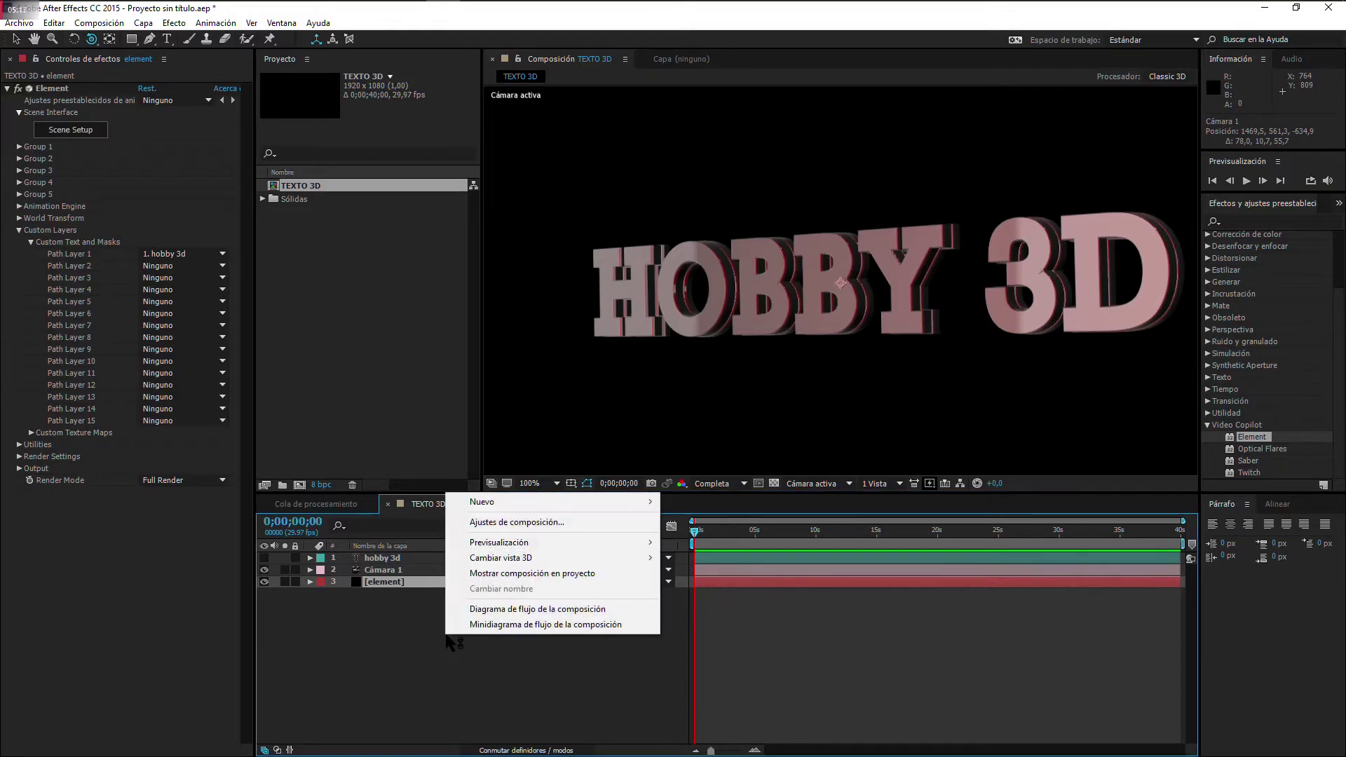
pyautogui.moveTo(483, 503)
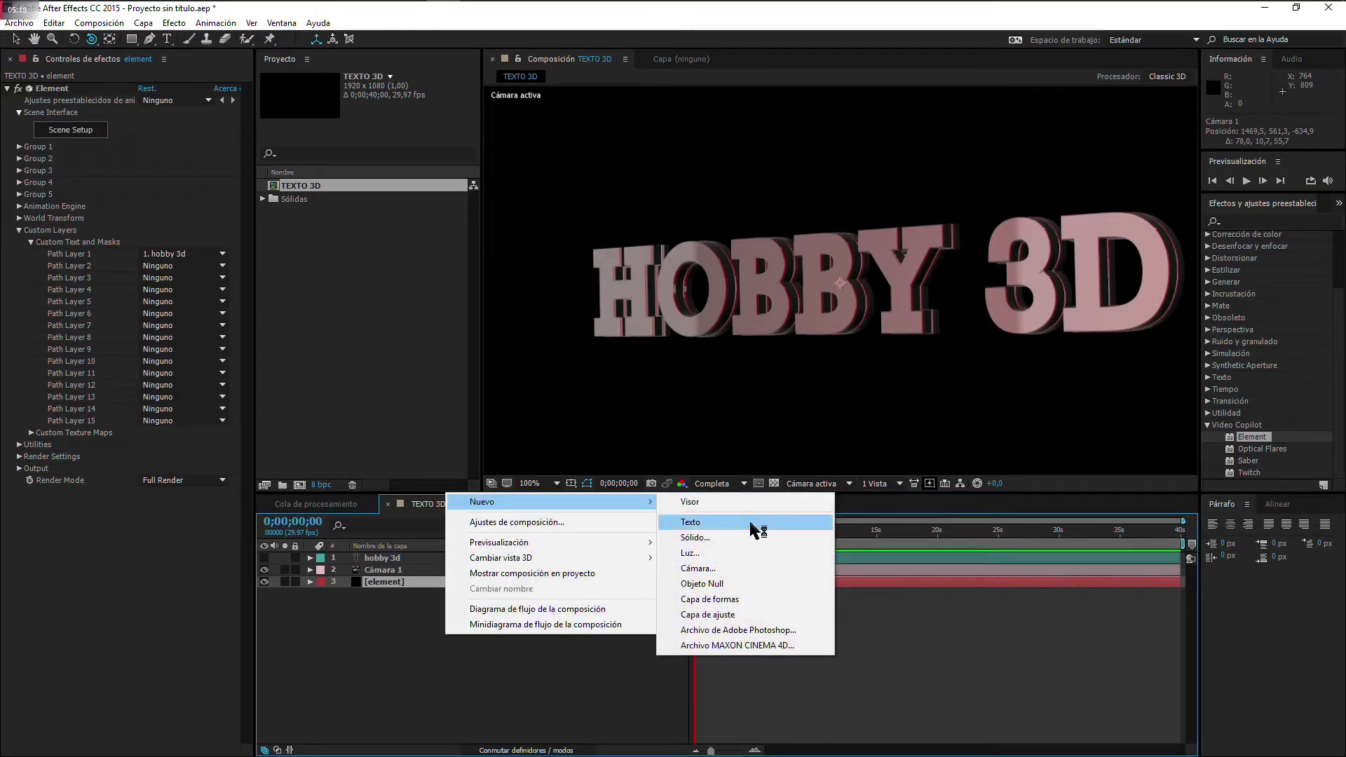
pyautogui.click(736, 553)
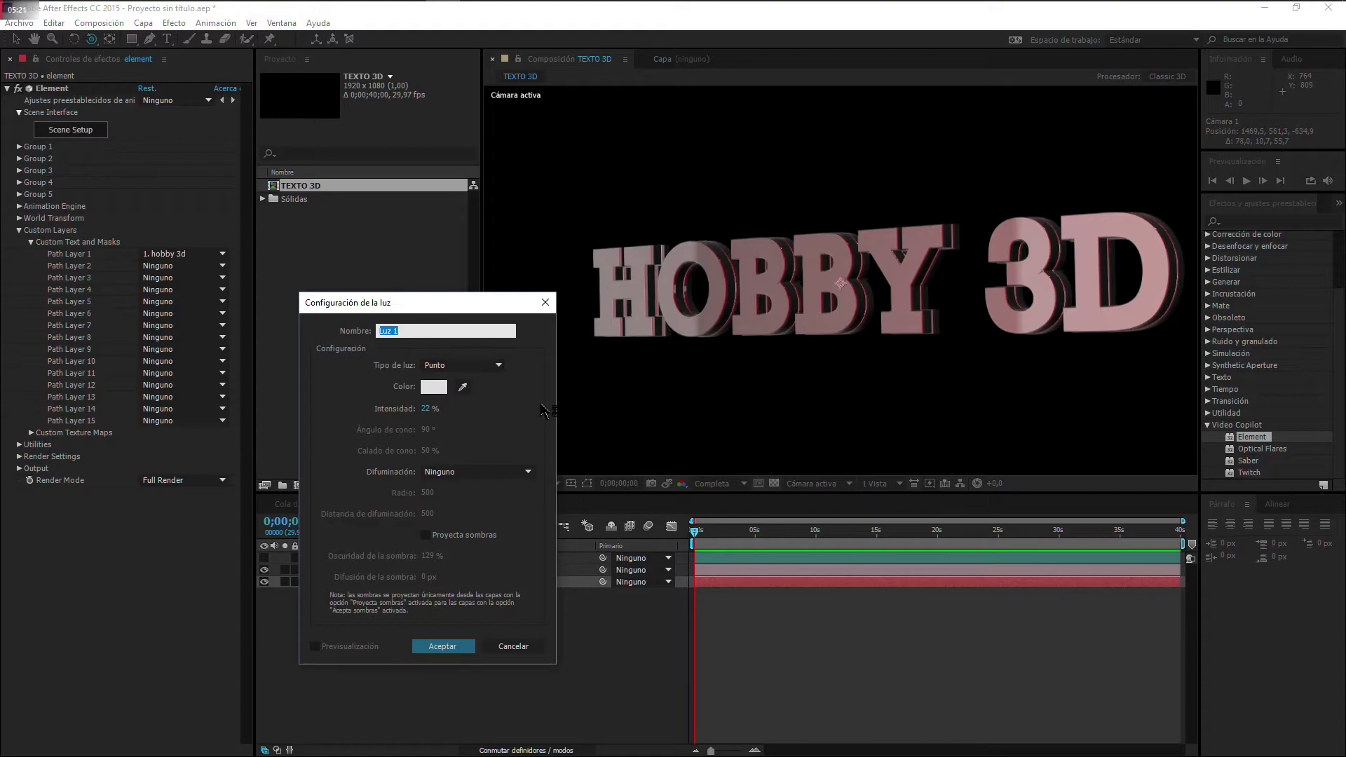
pyautogui.click(490, 366)
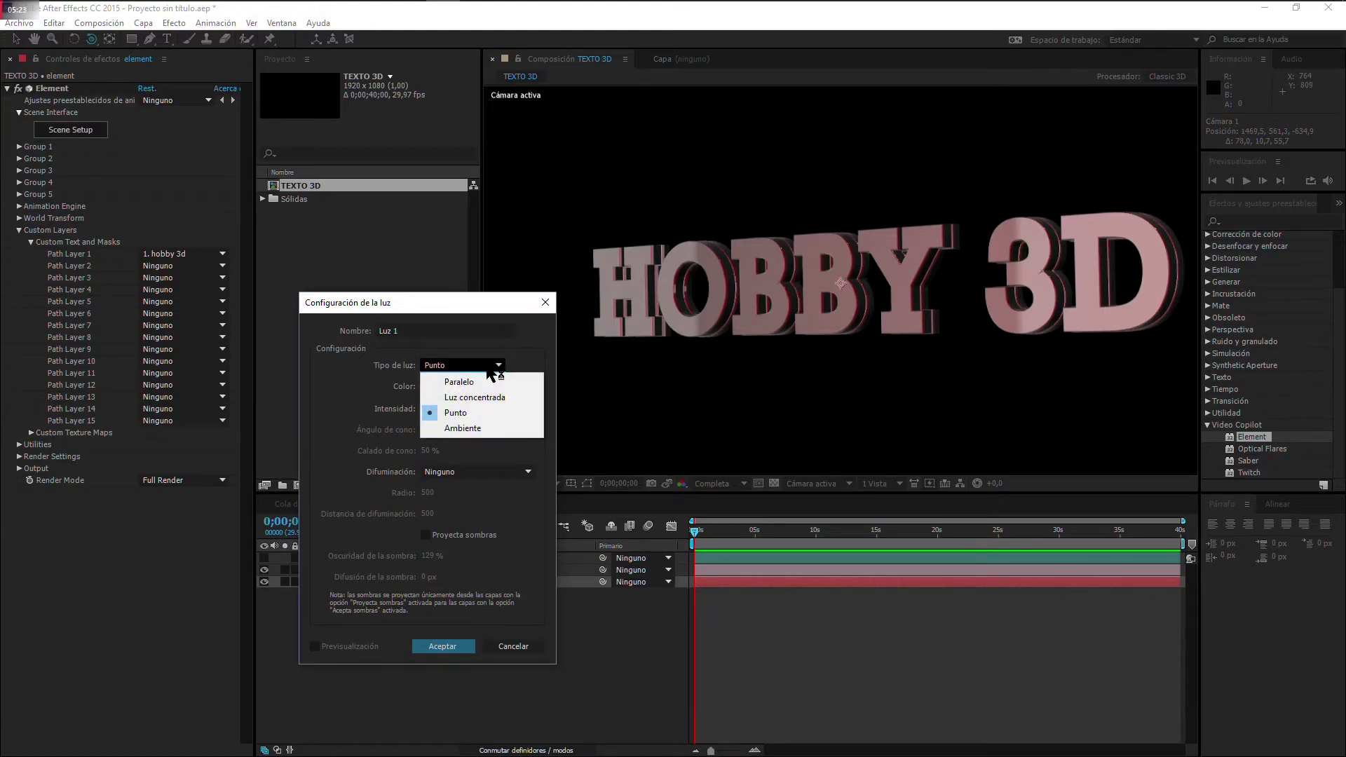
pyautogui.click(481, 383)
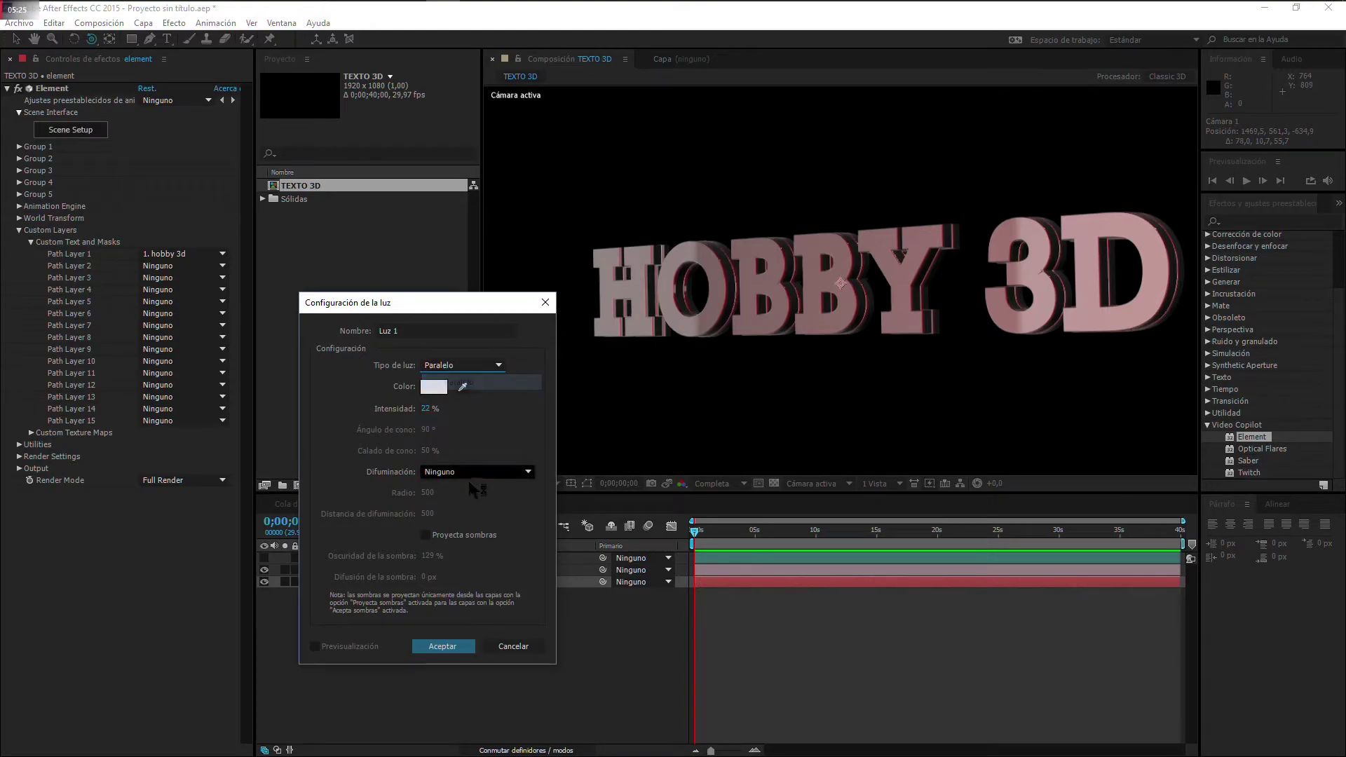
pyautogui.click(452, 648)
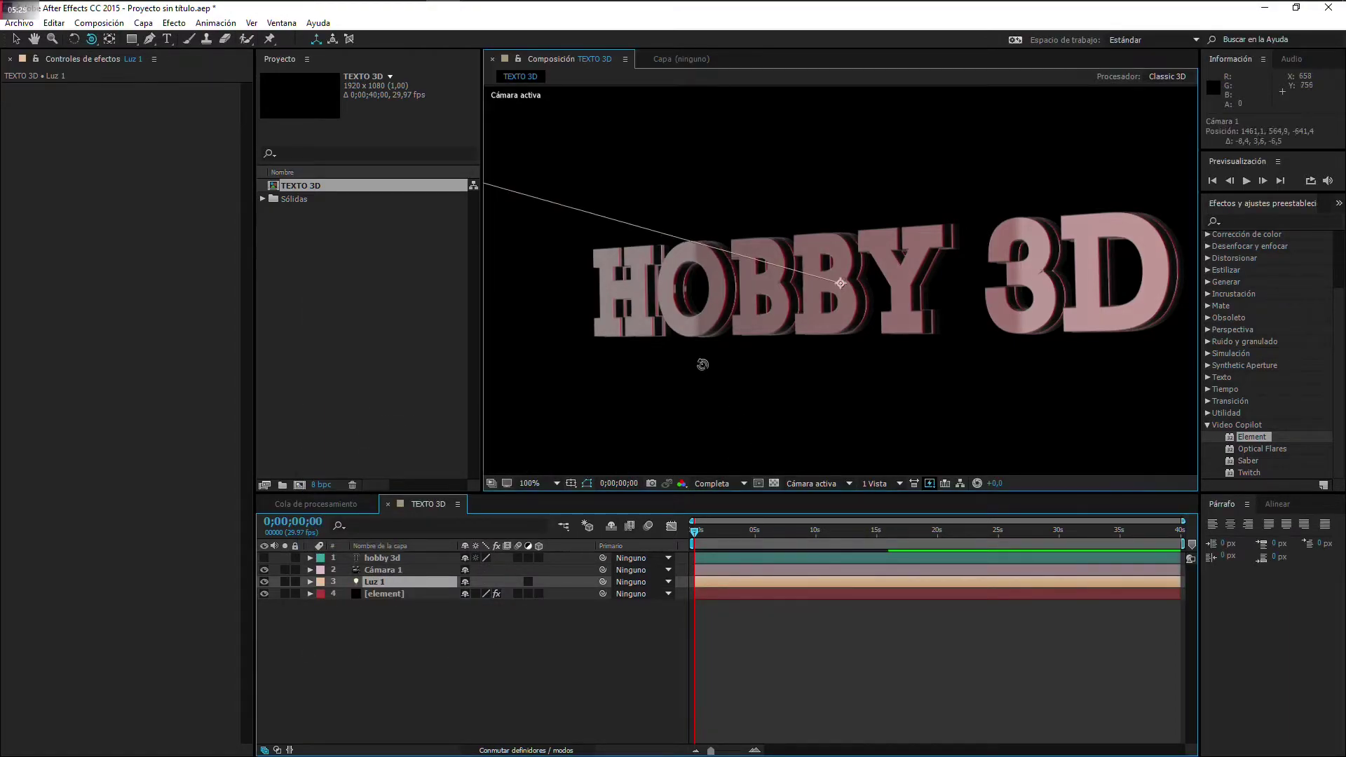
# Step: Orbit to a more head-on view and raise Luz 1's Intensidad from 22% to 122%
pyautogui.moveTo(700, 368); pyautogui.dragTo(805, 370)
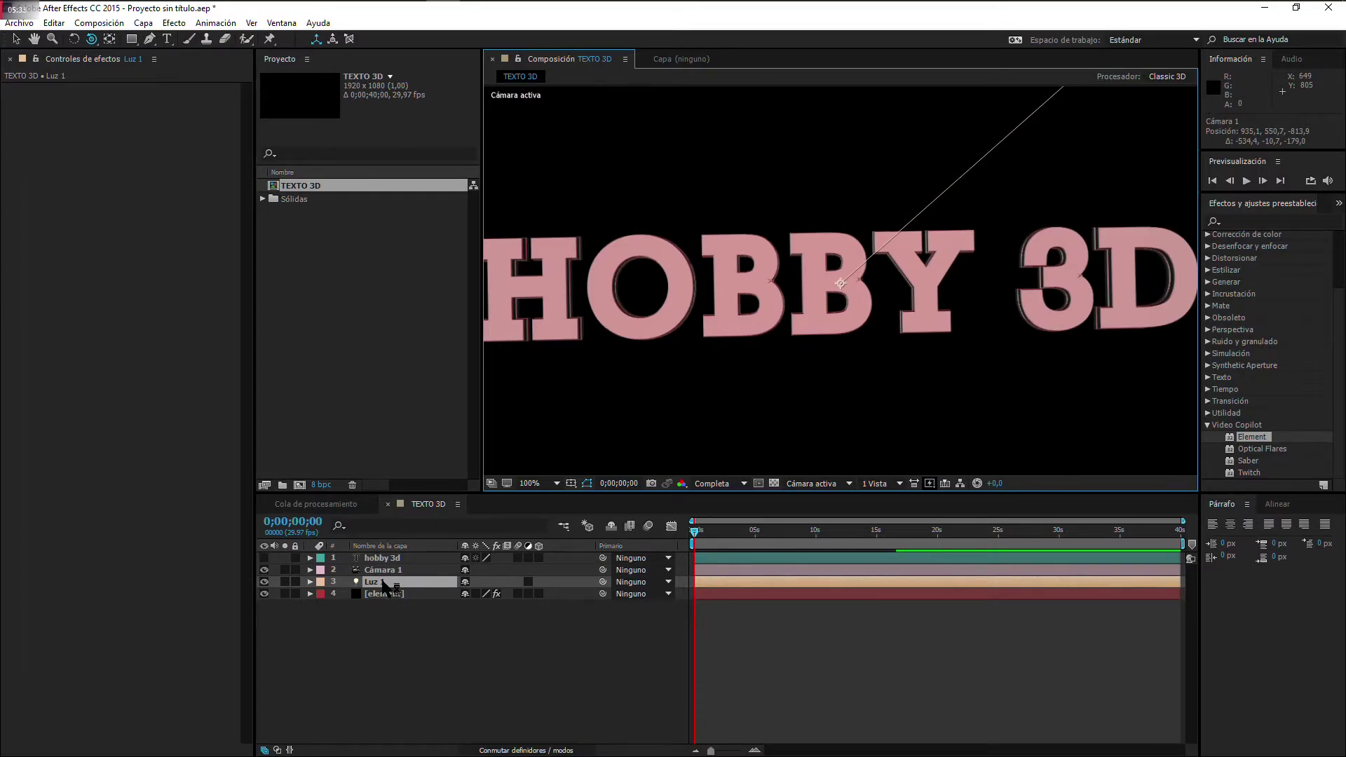
pyautogui.doubleClick(385, 583)
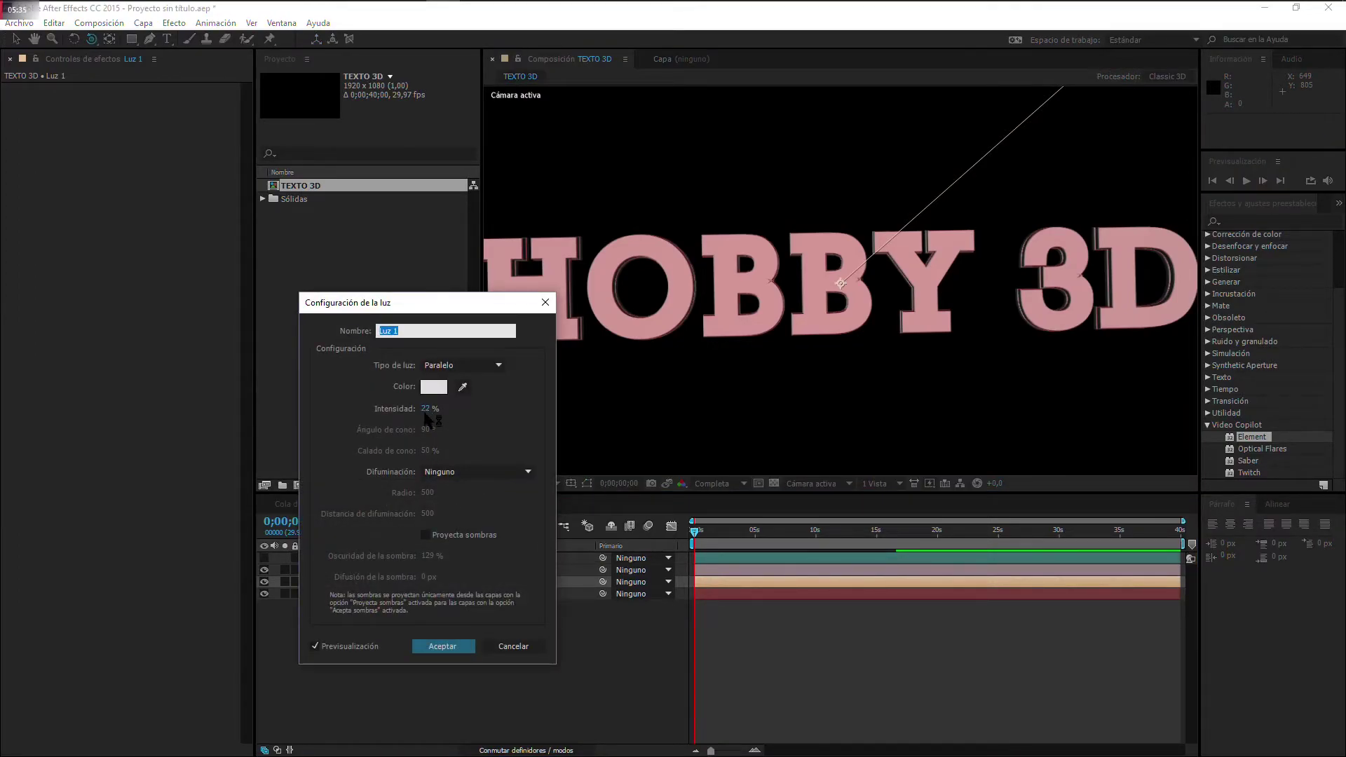
pyautogui.moveTo(426, 409); pyautogui.dragTo(499, 421)
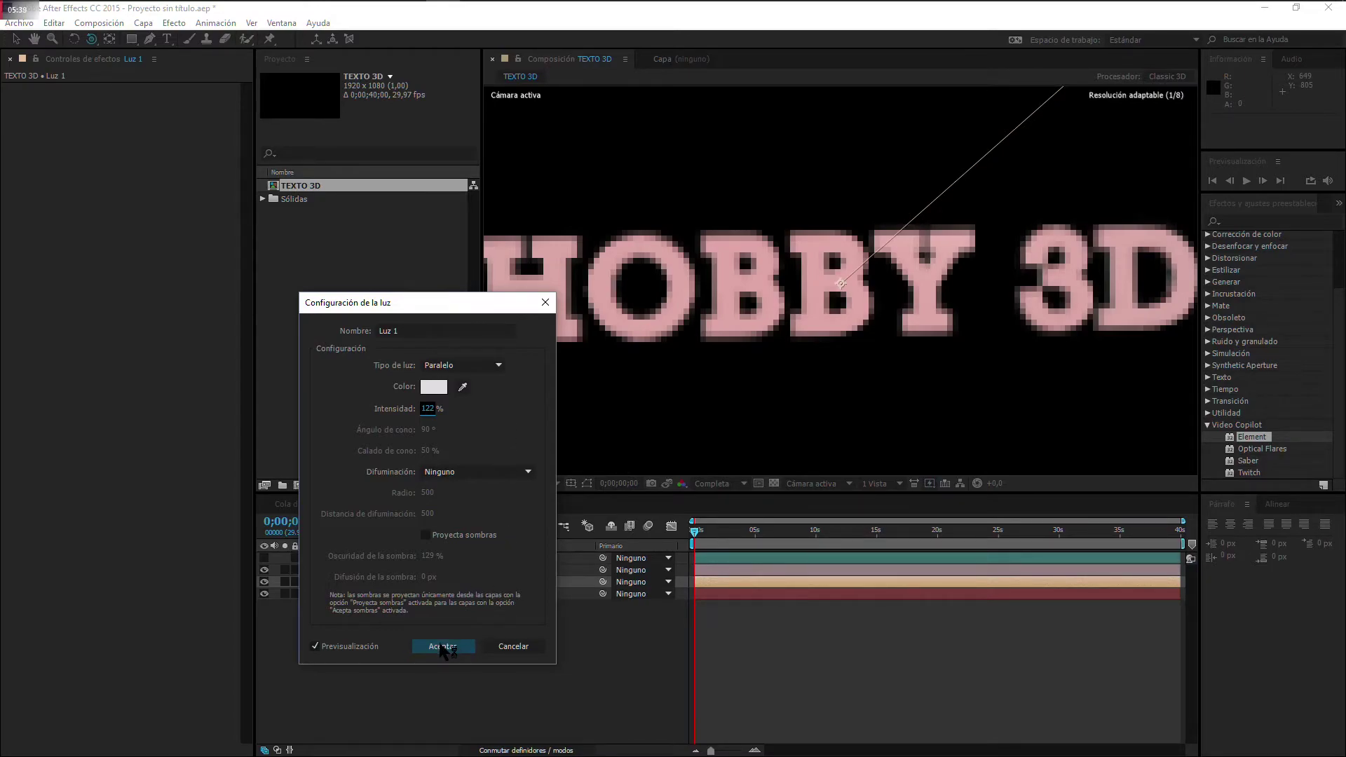
pyautogui.click(443, 647)
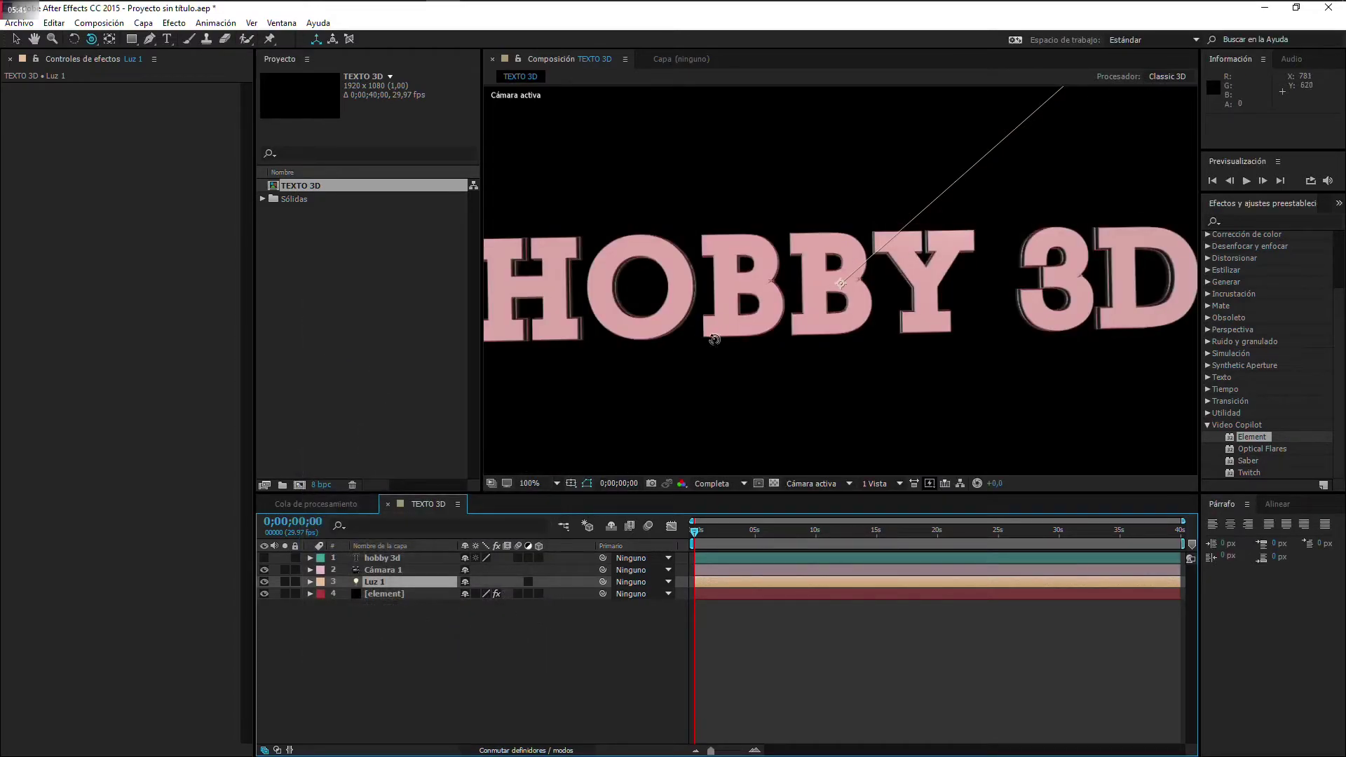
# Step: Orbit Cámara 1 to view HOBBY 3D in perspective, checking framing at 50% viewer magnification
pyautogui.moveTo(714, 340); pyautogui.dragTo(809, 351)
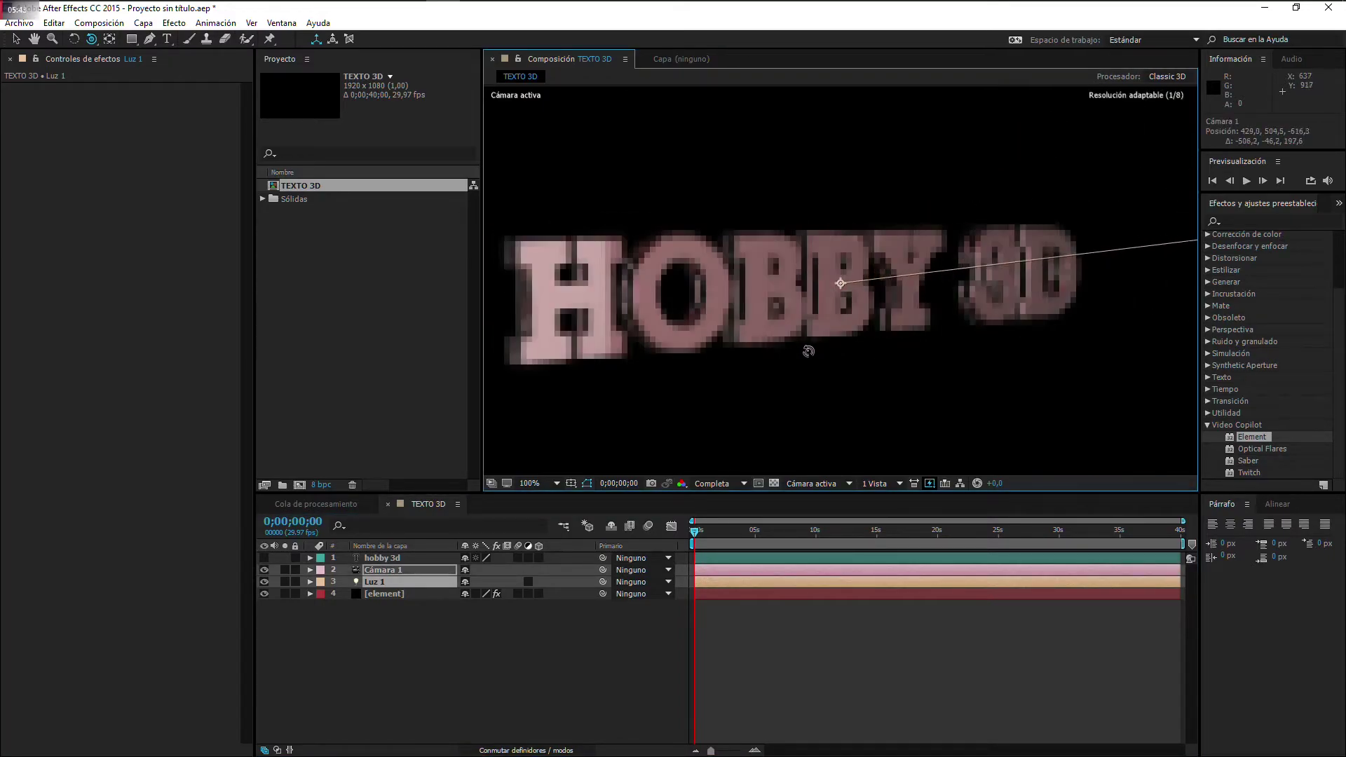
pyautogui.press(',')
pyautogui.press(',')
pyautogui.press(',')
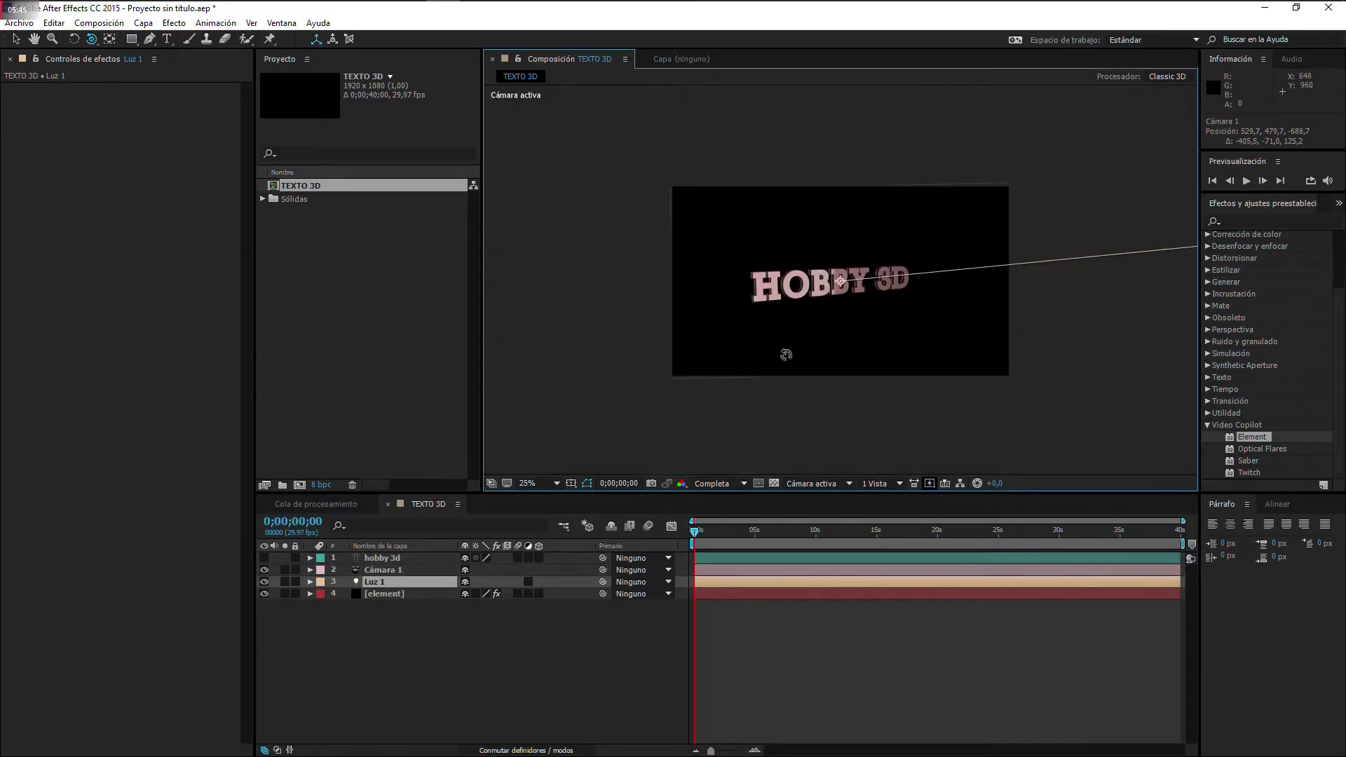
pyautogui.press('.')
pyautogui.press('.')
pyautogui.press('.')
pyautogui.press(',')
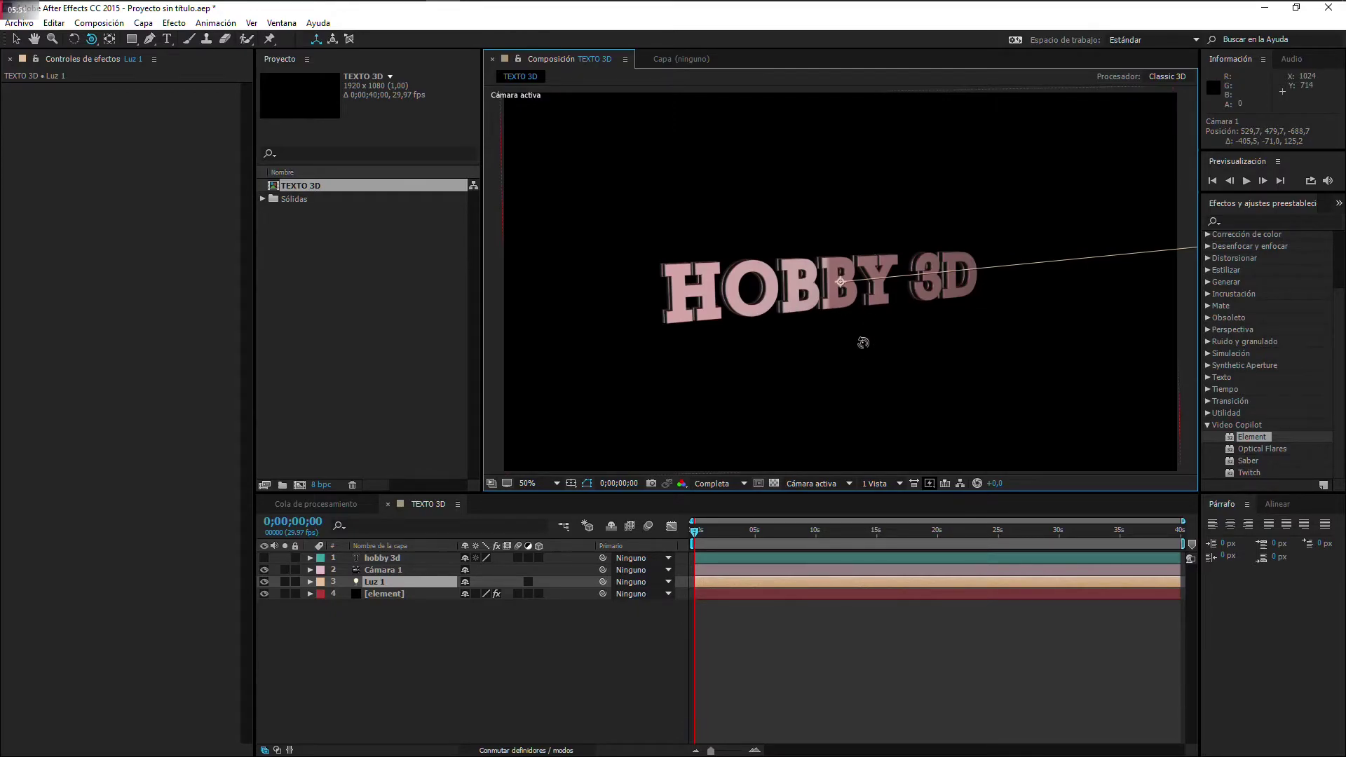
pyautogui.moveTo(863, 343); pyautogui.dragTo(820, 327)
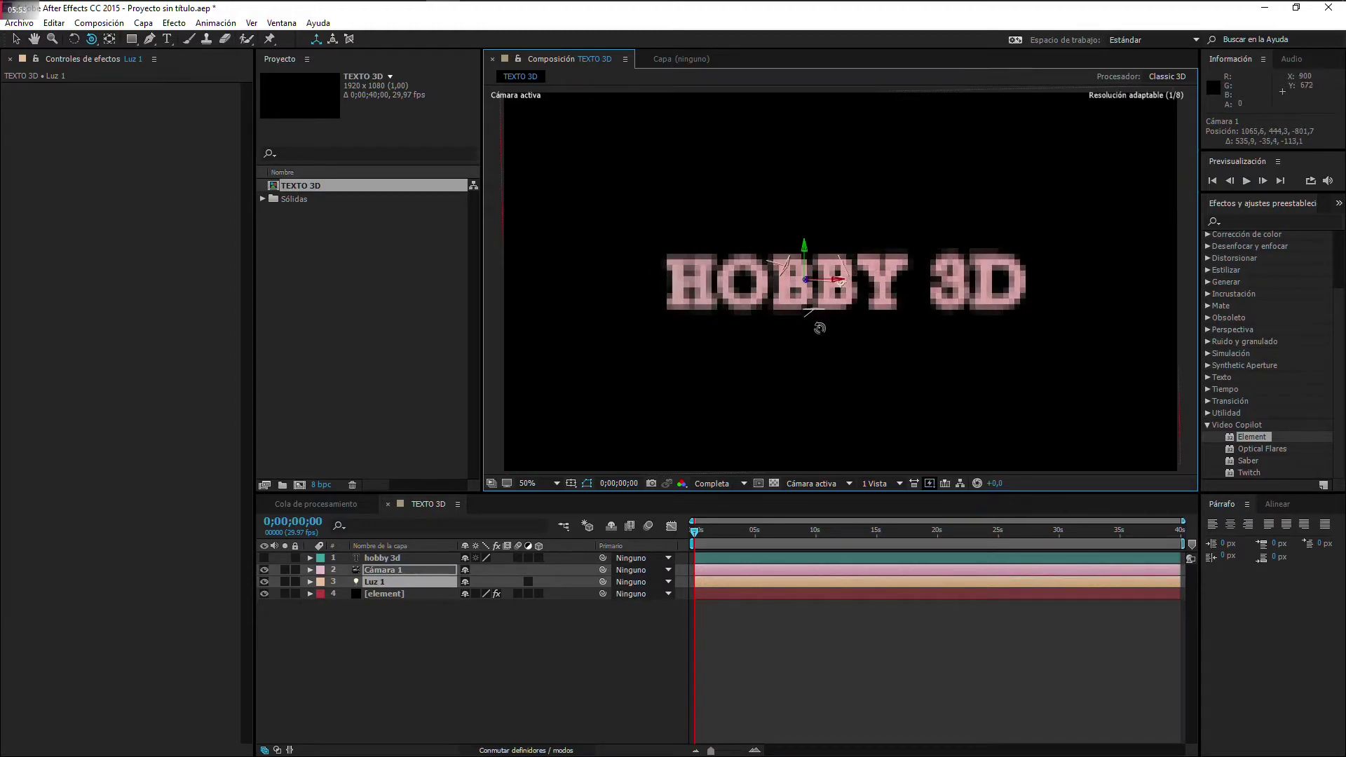
pyautogui.moveTo(840, 334); pyautogui.dragTo(806, 338)
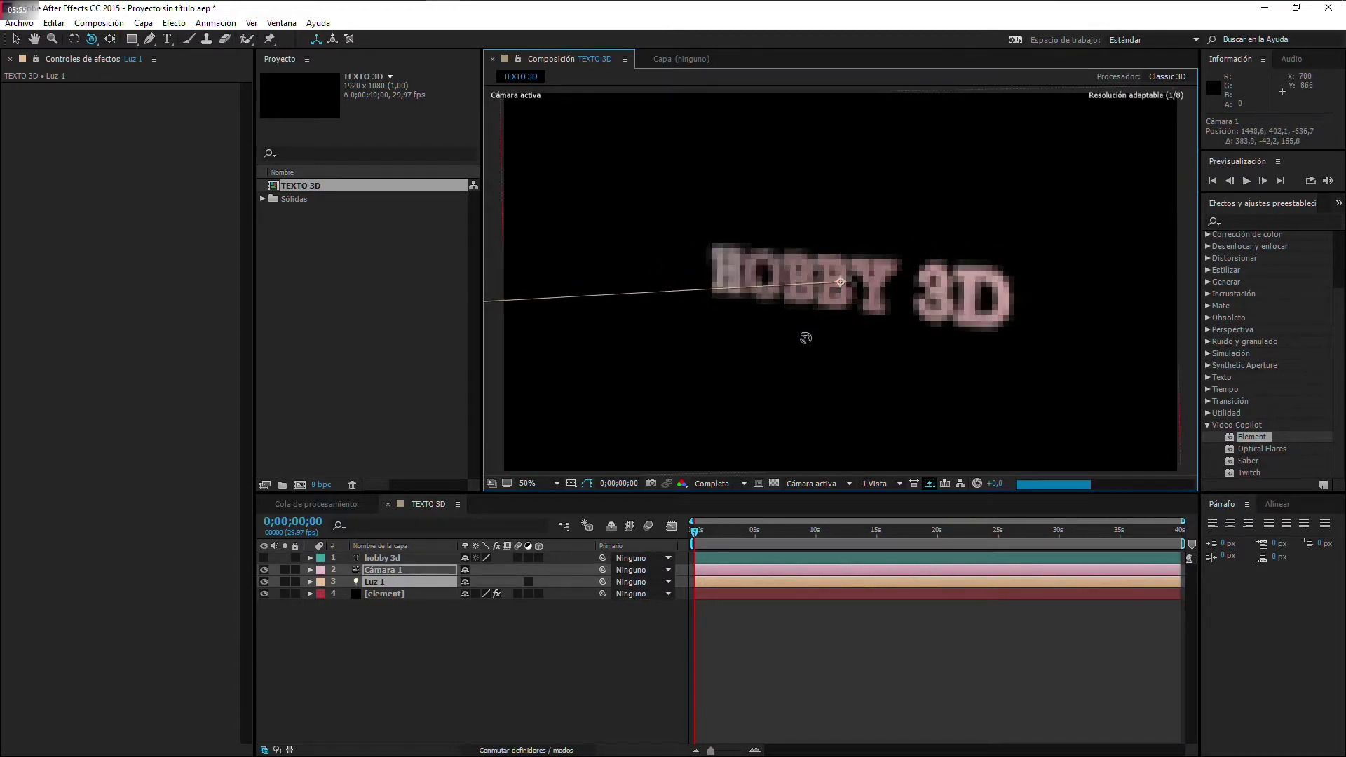
# Step: Create a FFFFFF full-frame solid, Sólido Blanco 1, and move it below the [element] layer
pyautogui.rightClick(501, 639)
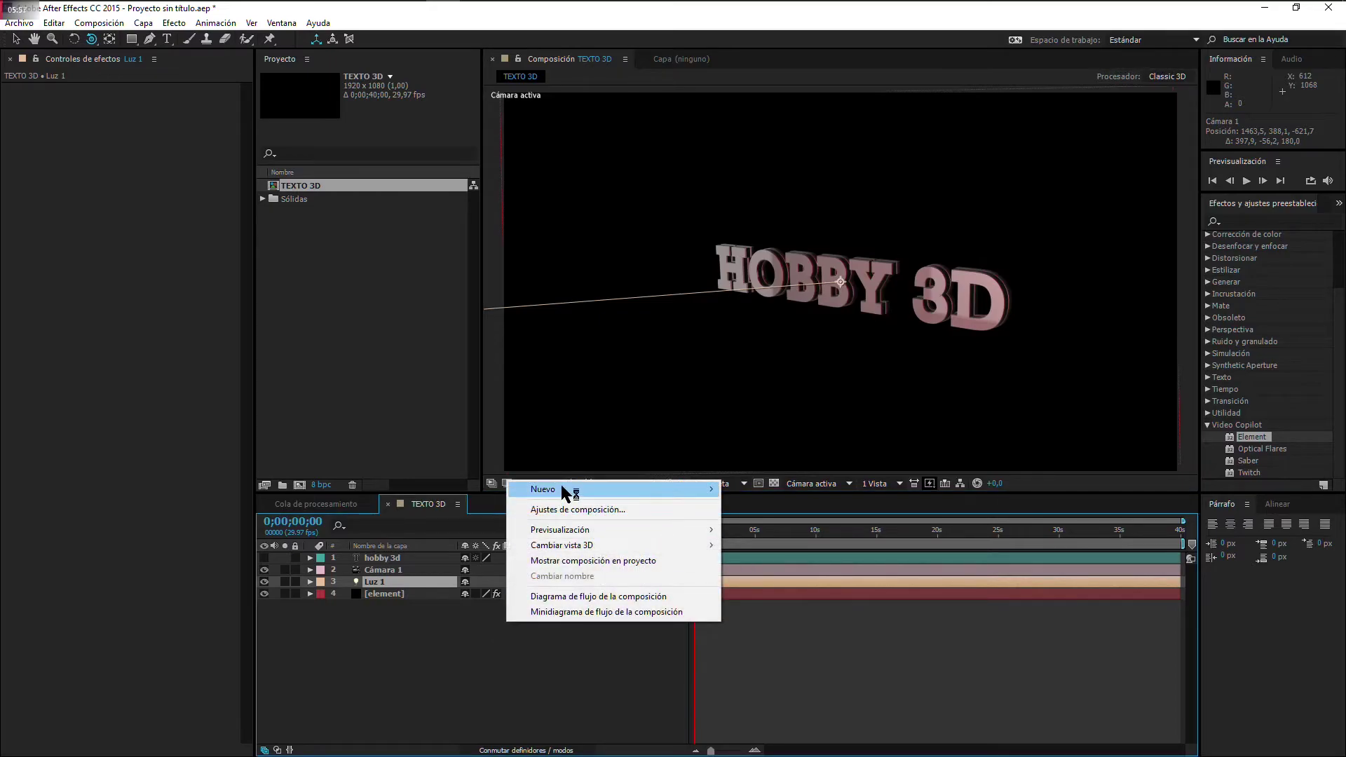
pyautogui.moveTo(549, 489)
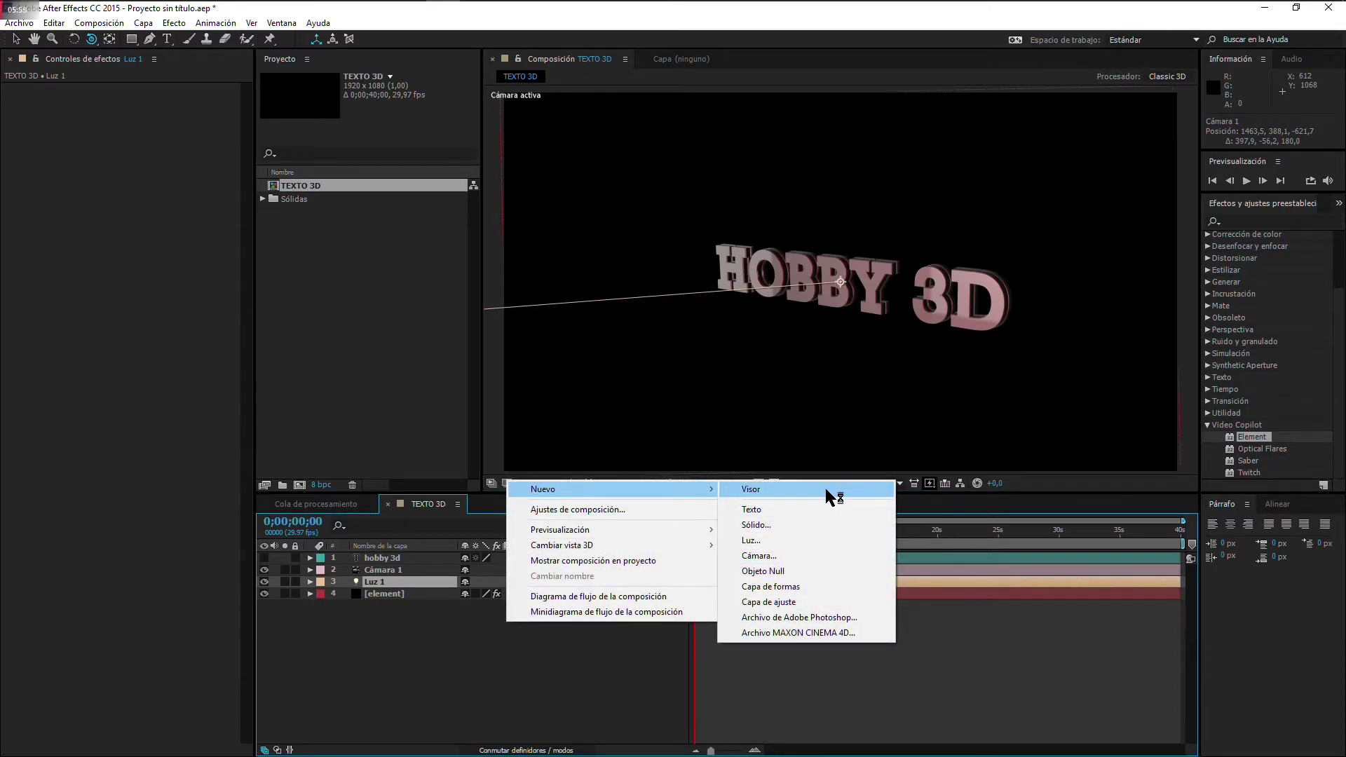
pyautogui.click(758, 524)
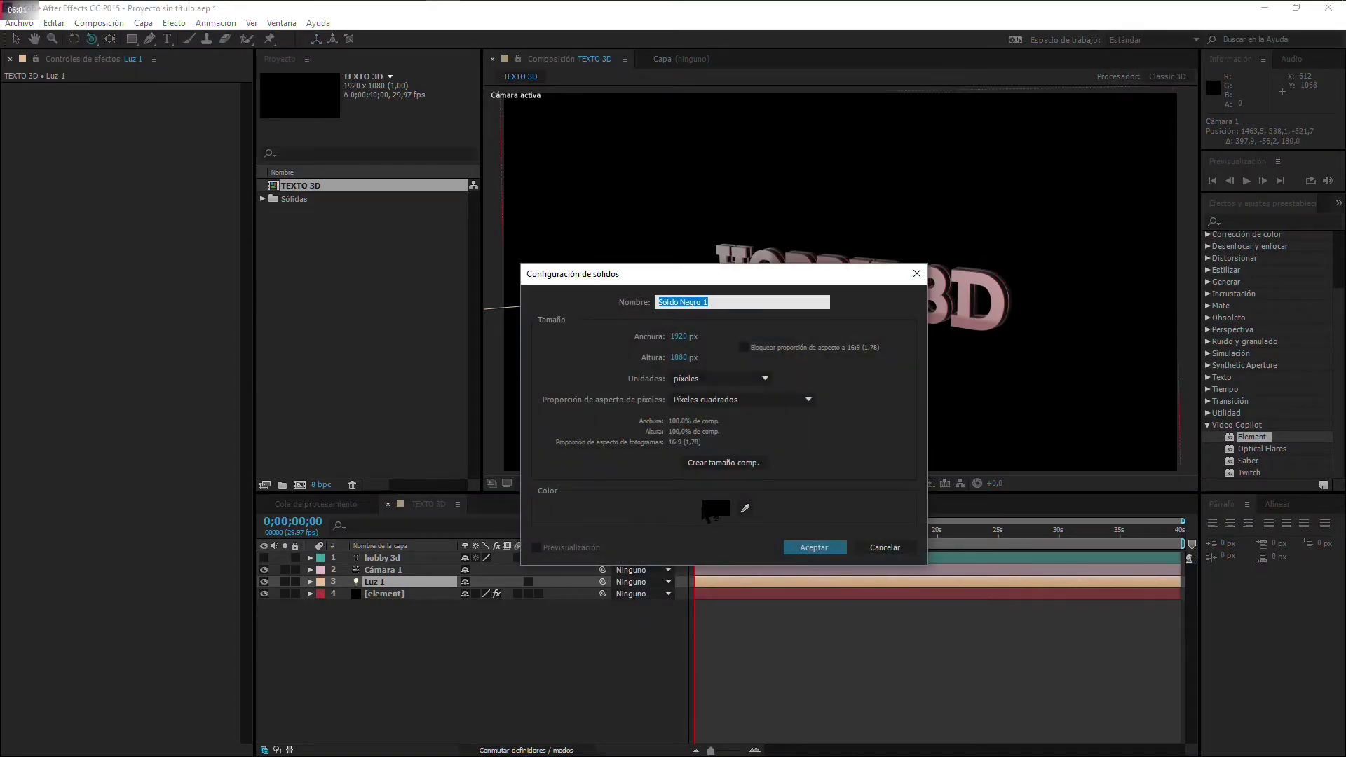
pyautogui.click(714, 511)
pyautogui.write('ffffff')
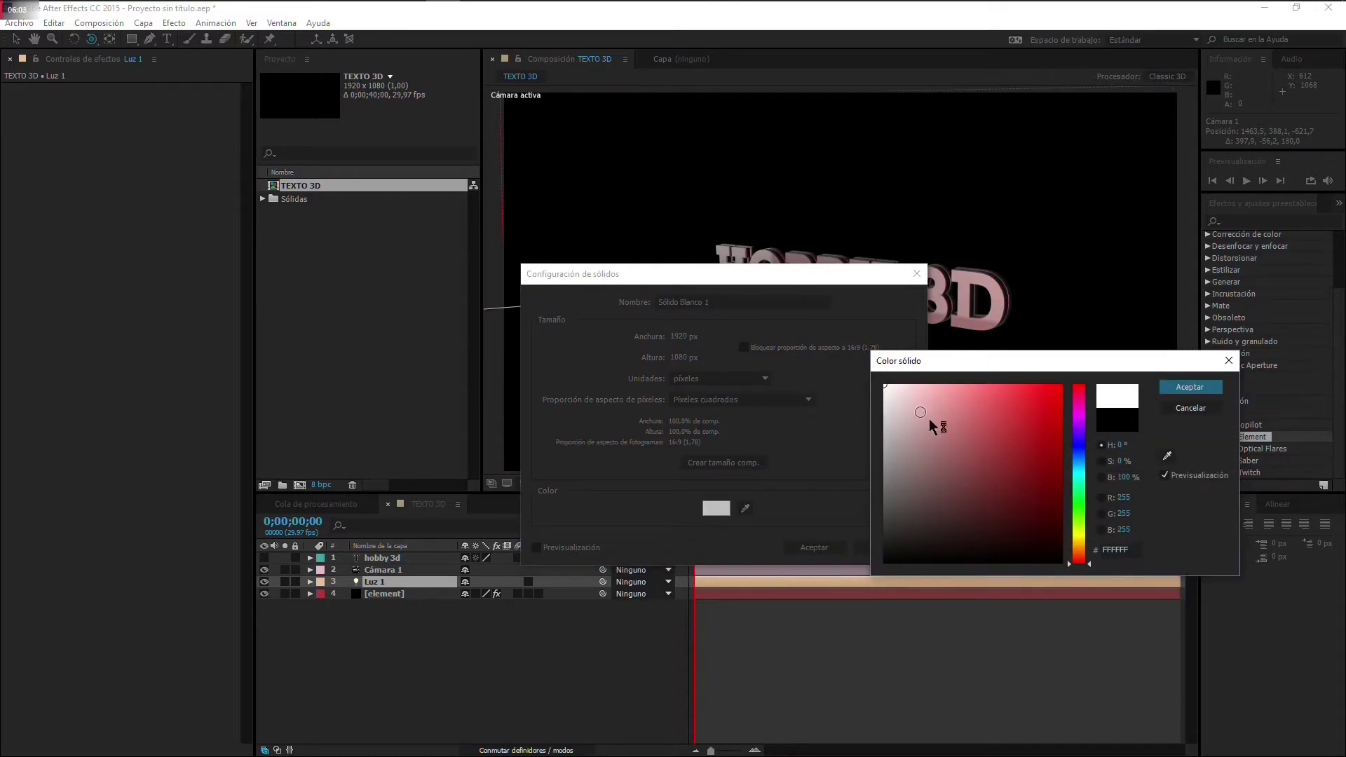
pyautogui.click(1182, 390)
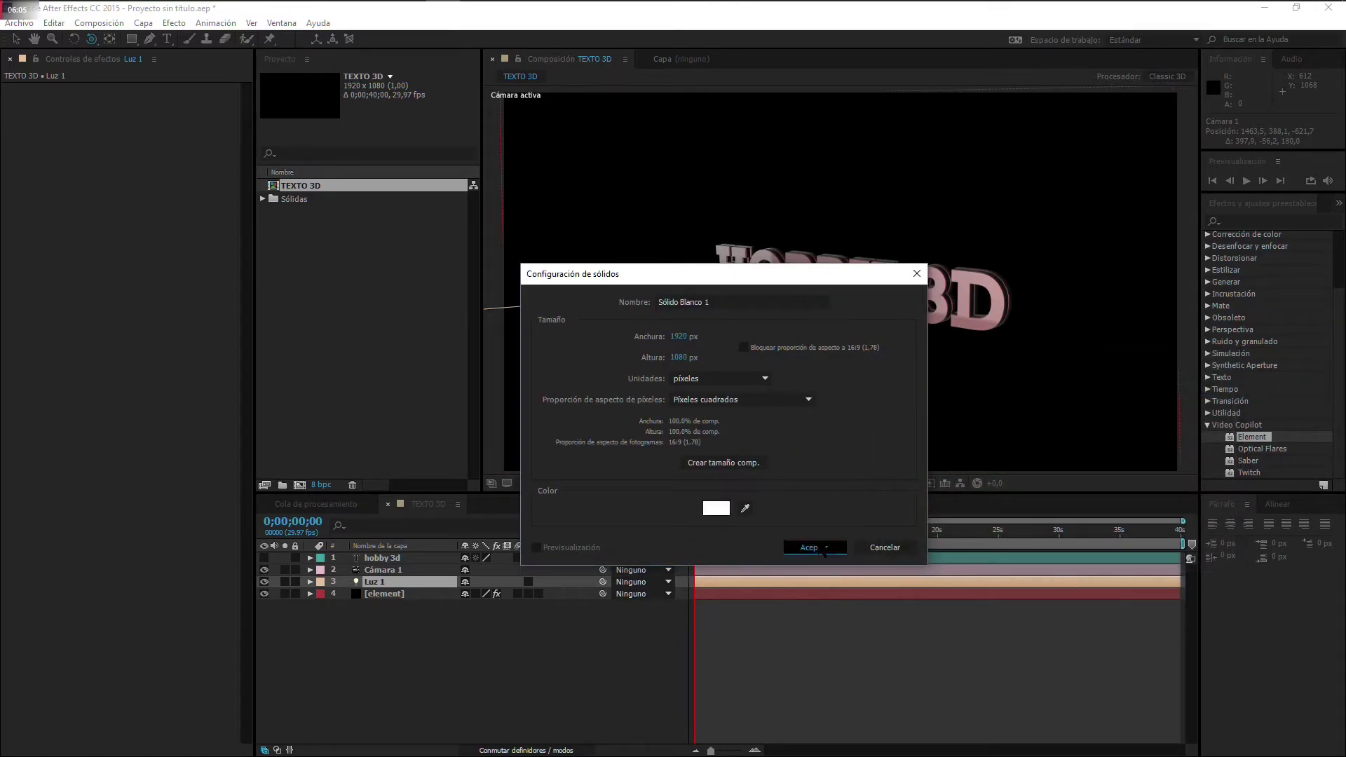
pyautogui.click(810, 548)
pyautogui.moveTo(403, 583); pyautogui.dragTo(373, 662)
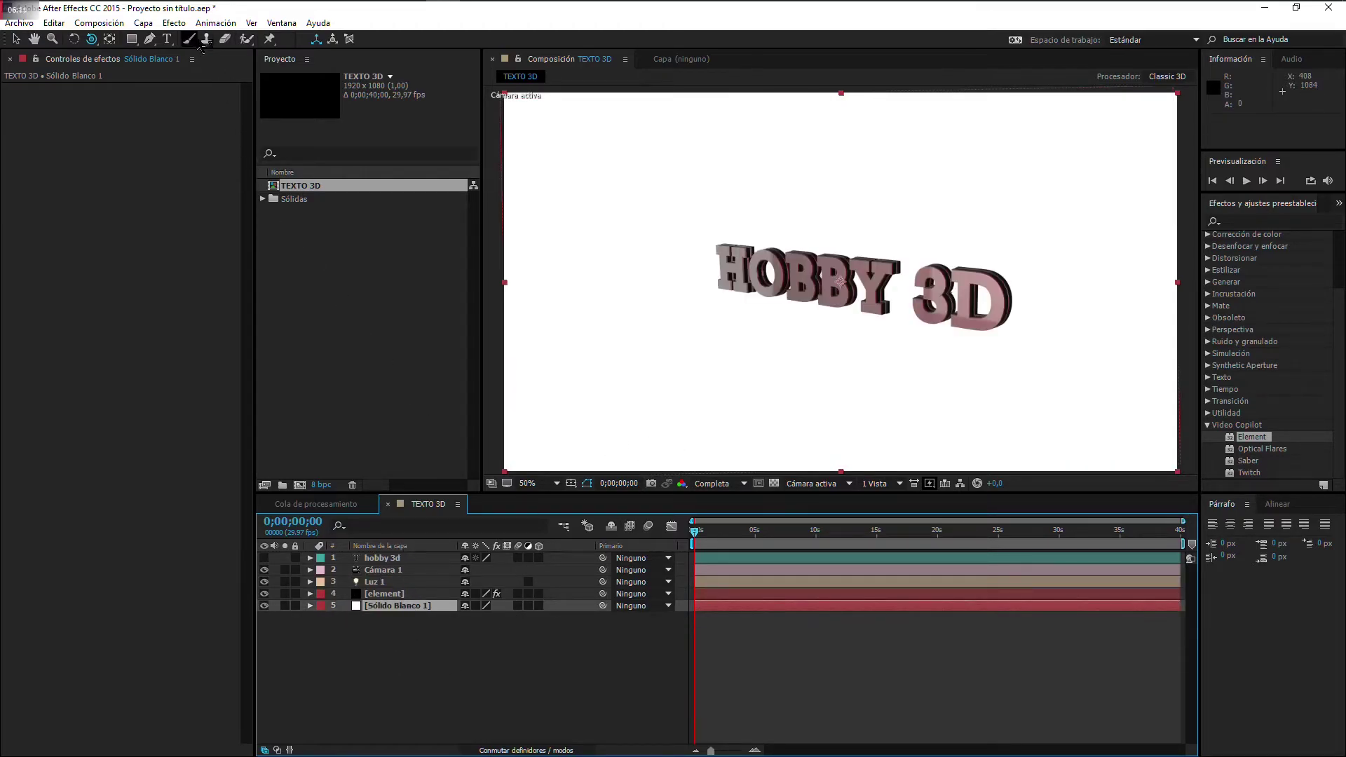
# Step: Apply Gradación de degradado from Efecto > Generar to Sólido Blanco 1
pyautogui.click(173, 25)
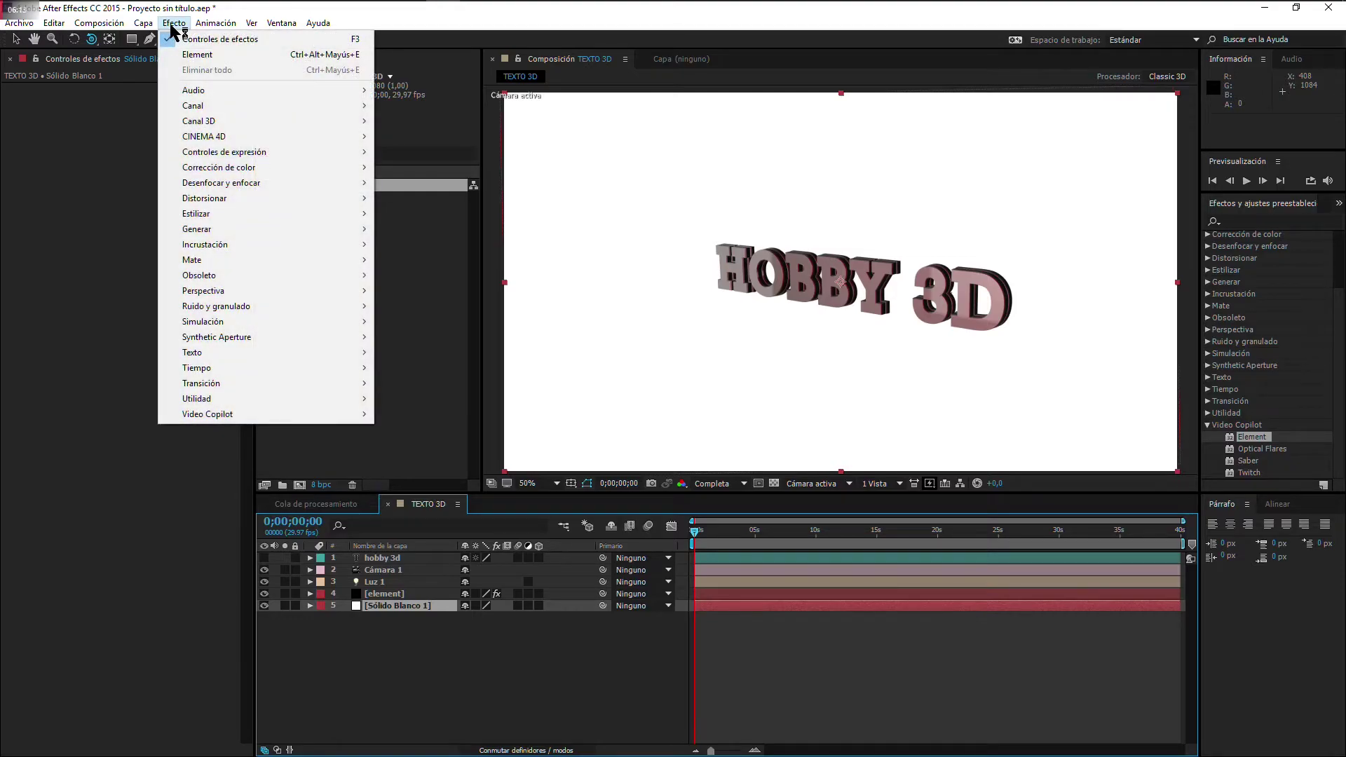
pyautogui.moveTo(201, 201)
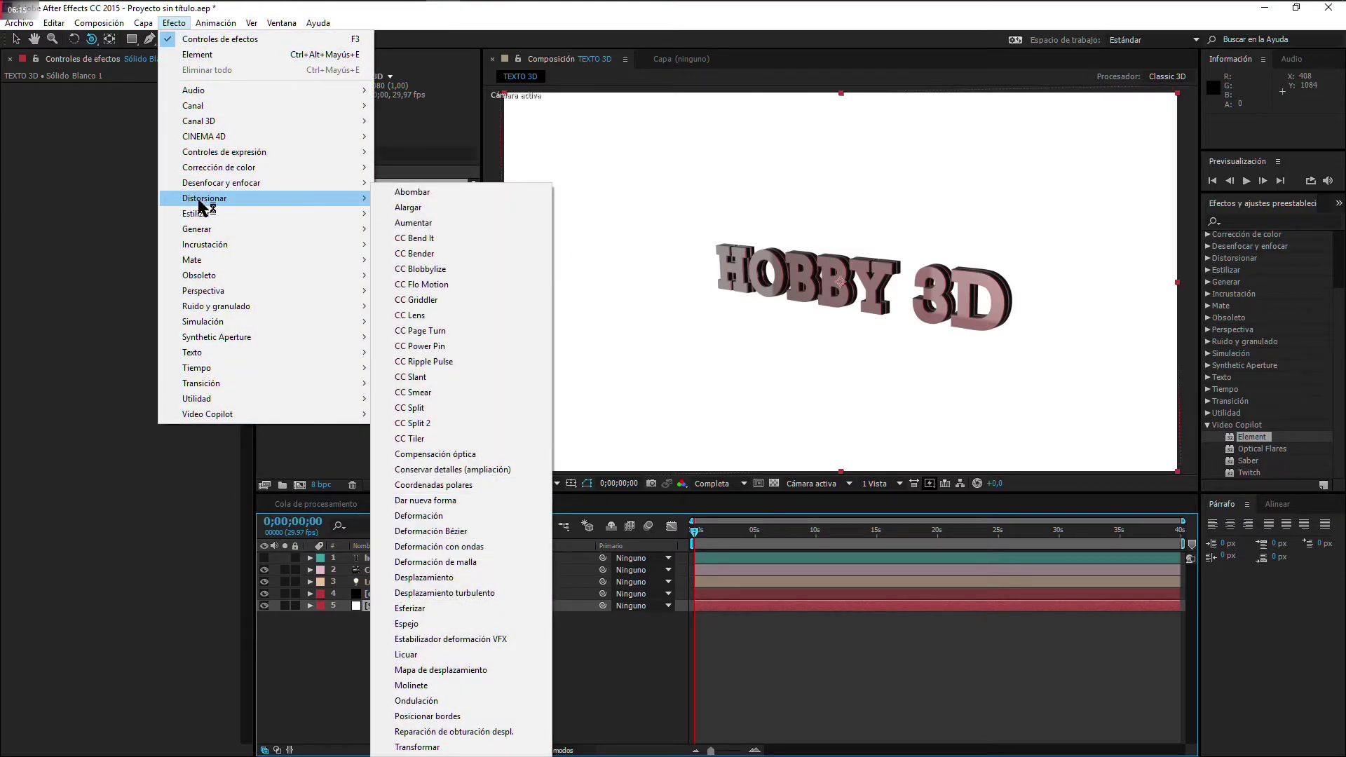
pyautogui.moveTo(202, 231)
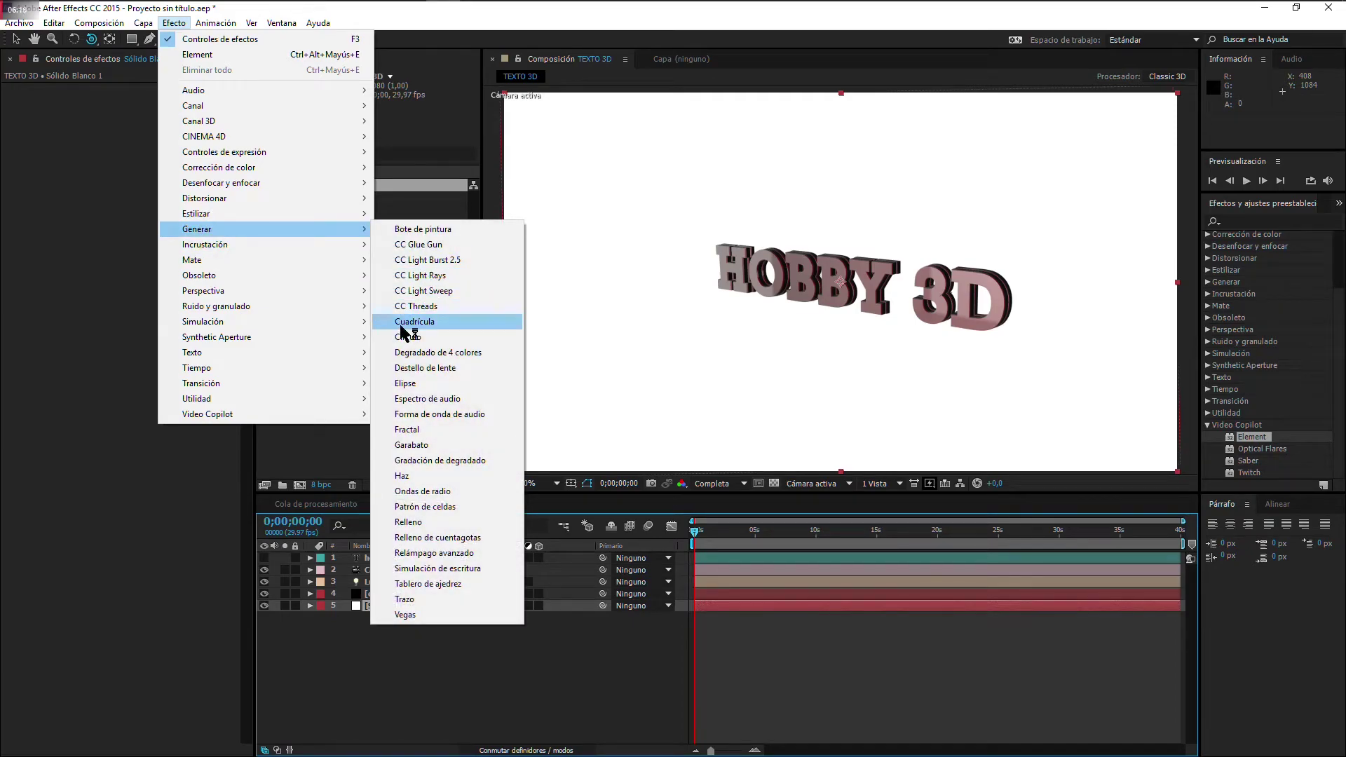
pyautogui.click(442, 462)
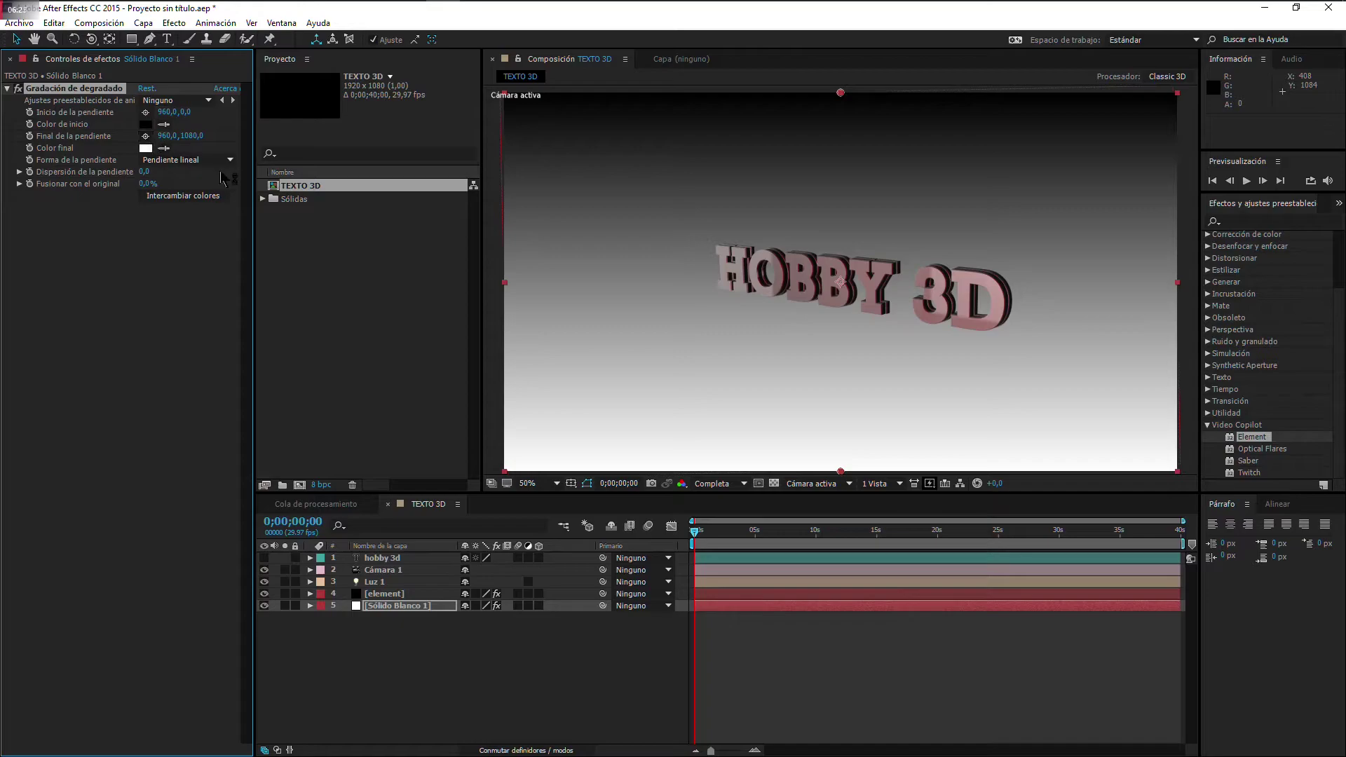
# Step: Set the gradient shape to Pendiente radial and centre its start point on the text
pyautogui.click(224, 160)
pyautogui.click(195, 192)
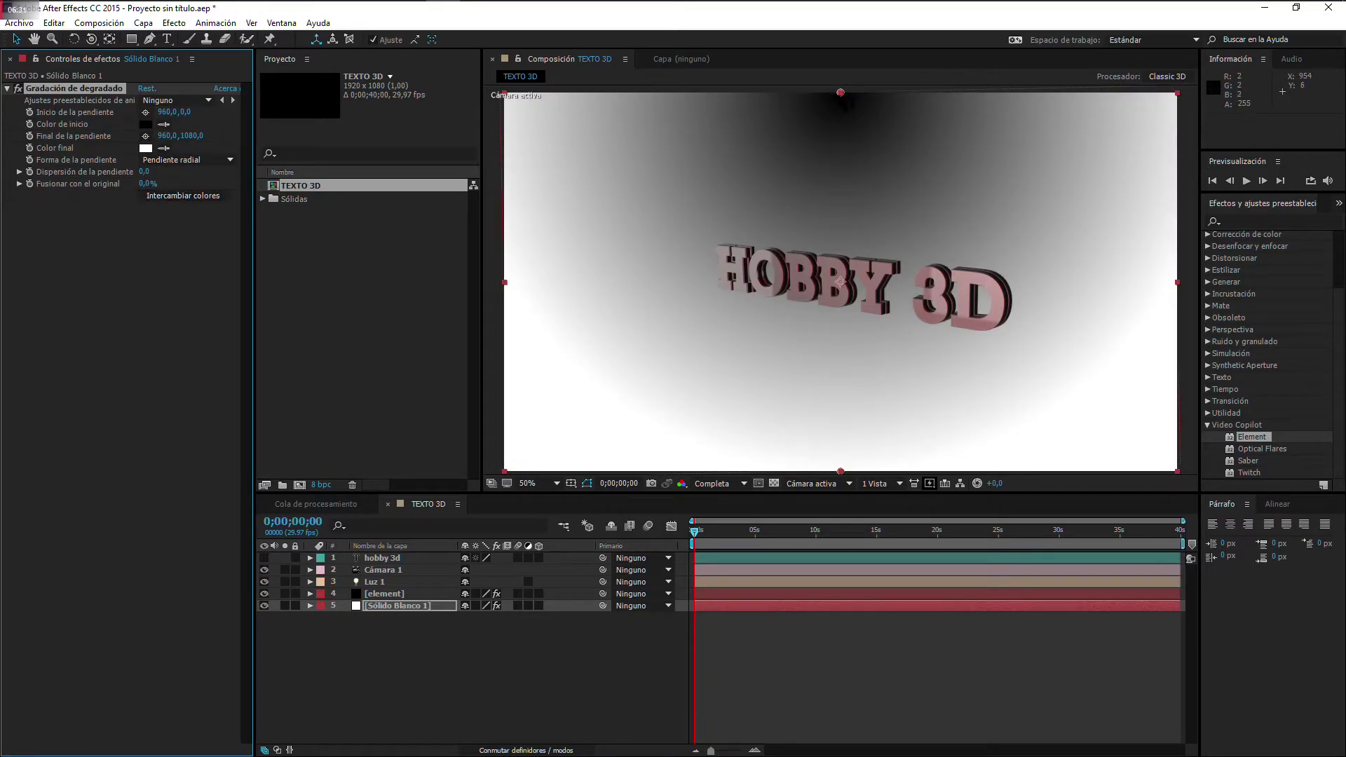
pyautogui.moveTo(840, 93); pyautogui.dragTo(836, 267)
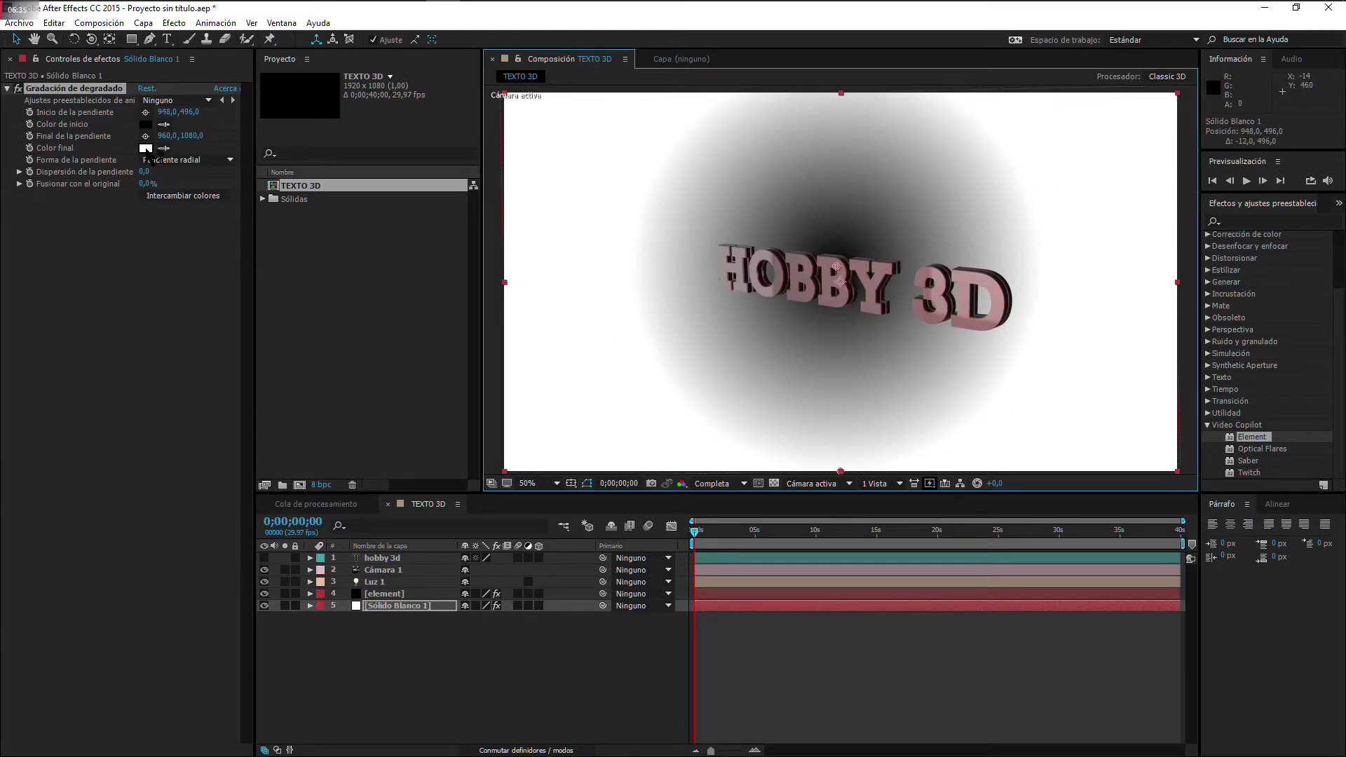
# Step: Set the gradient end colour to black, start colour to dark grey 484343, and scatter to 1,4
pyautogui.click(146, 149)
pyautogui.moveTo(926, 442); pyautogui.dragTo(885, 563)
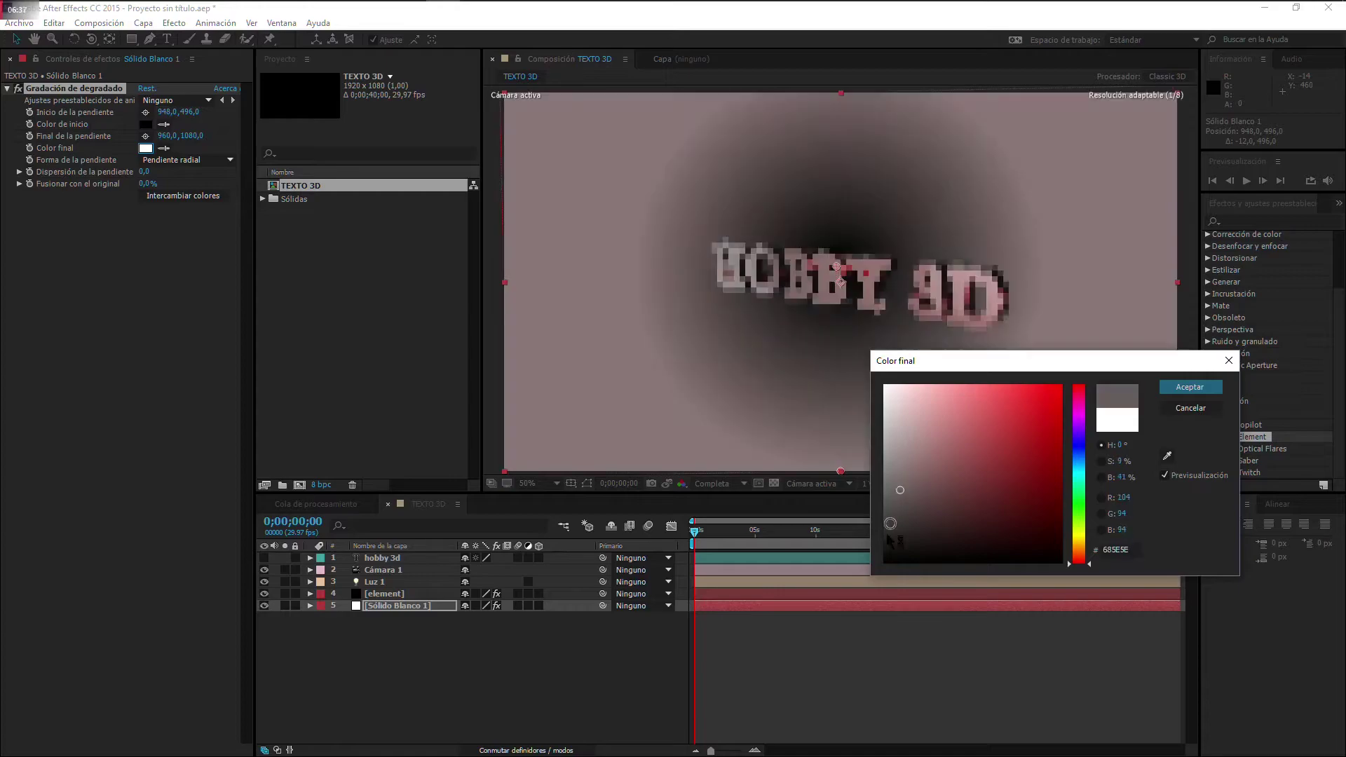
pyautogui.click(1213, 390)
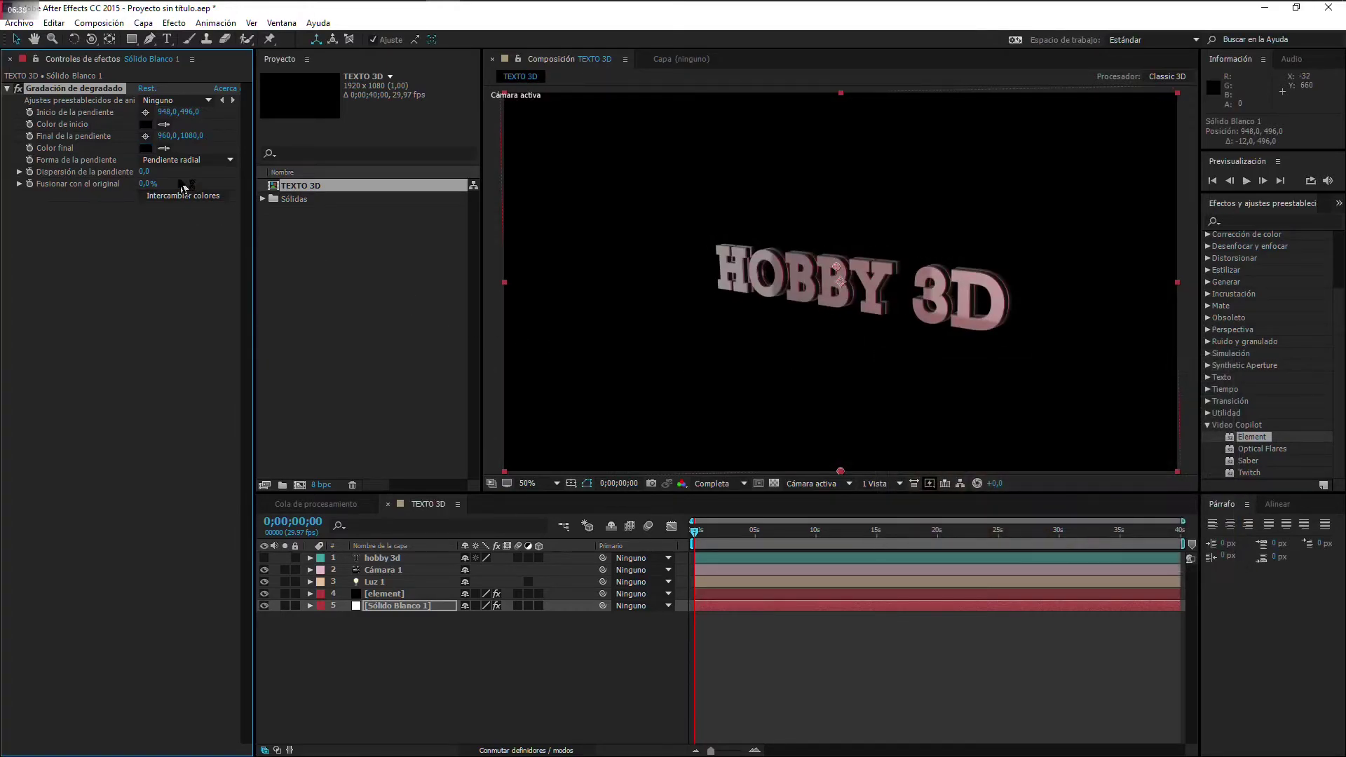
pyautogui.click(146, 124)
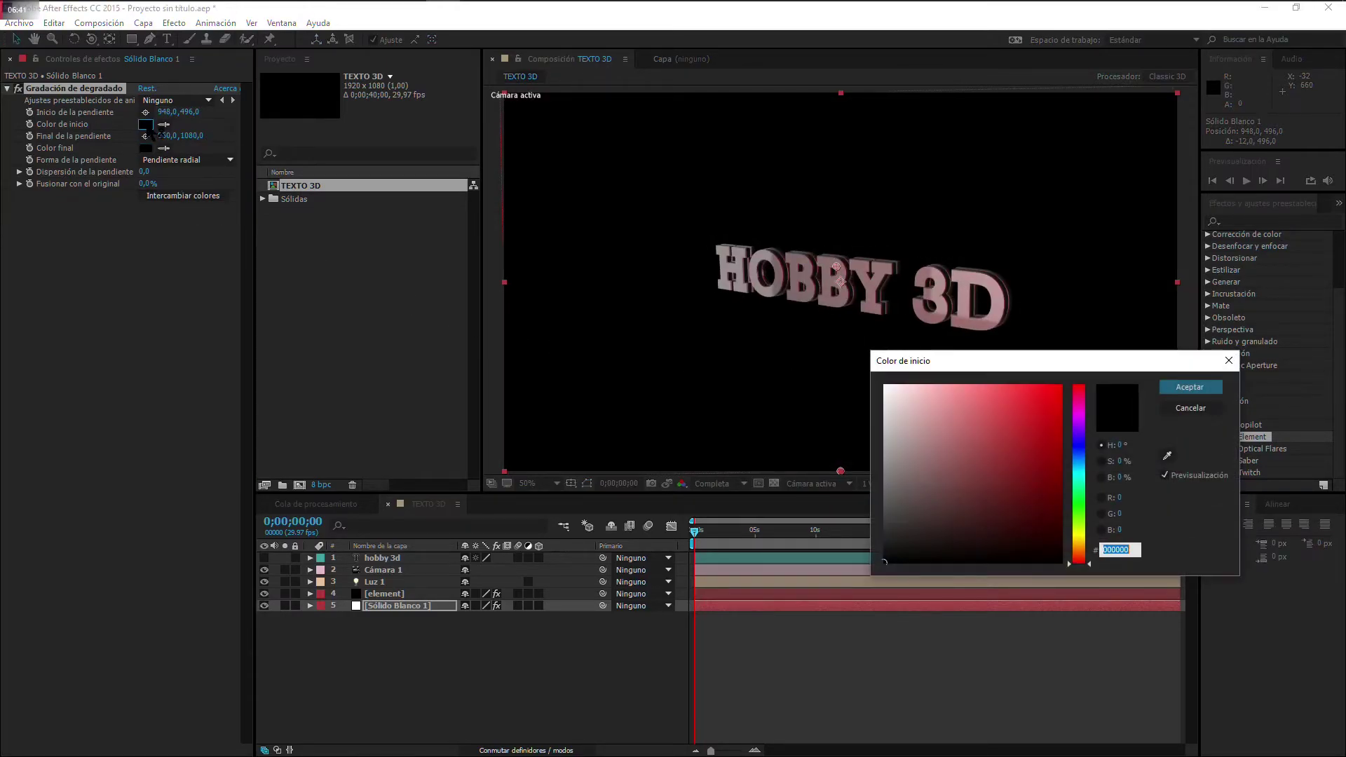
pyautogui.moveTo(894, 486); pyautogui.dragTo(896, 514)
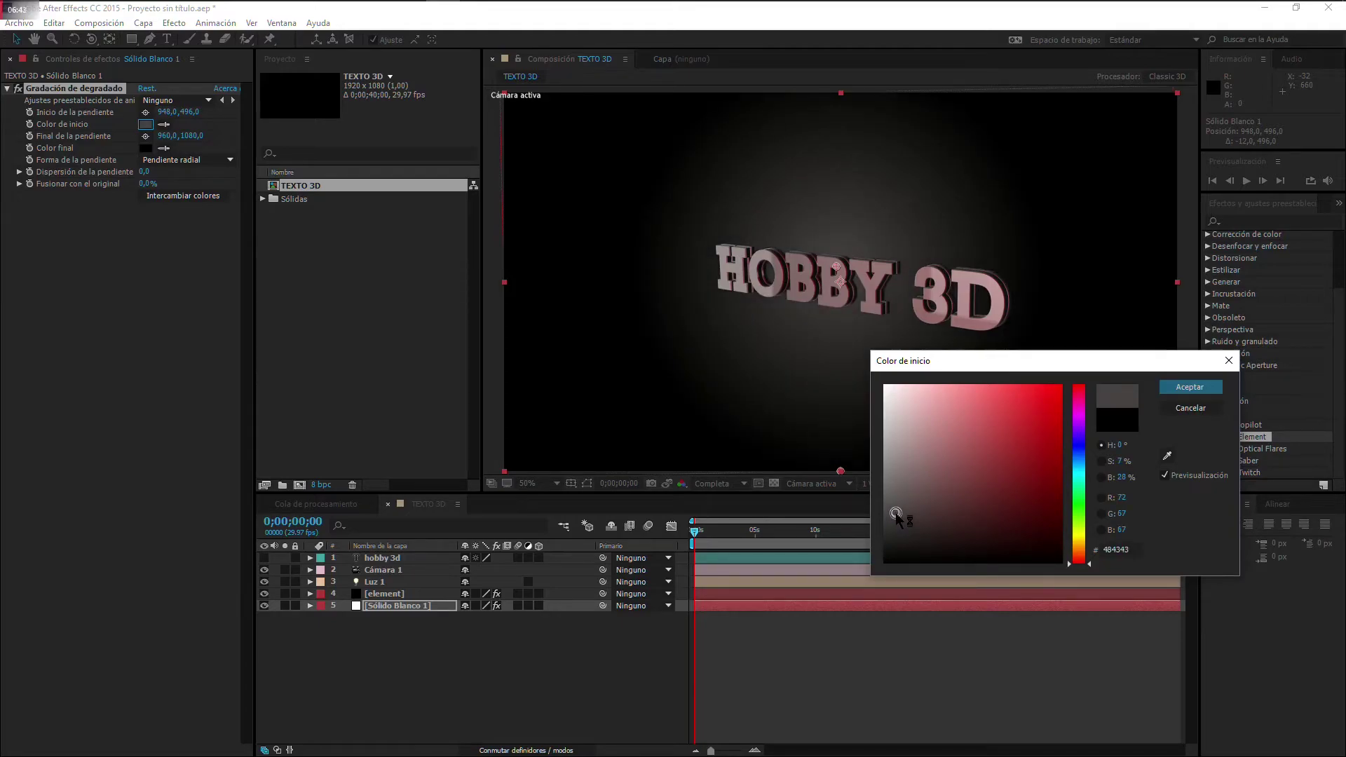
pyautogui.click(1185, 388)
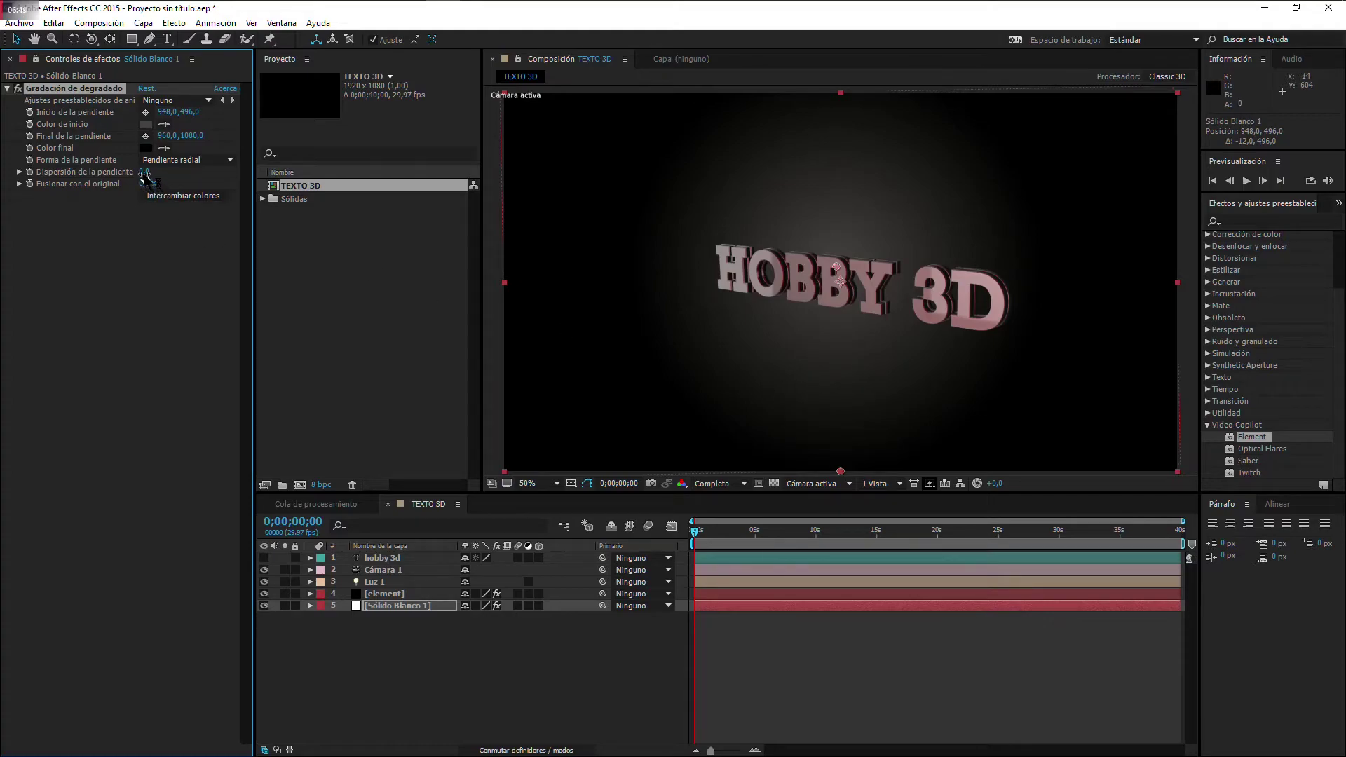
pyautogui.moveTo(144, 172); pyautogui.dragTo(151, 185)
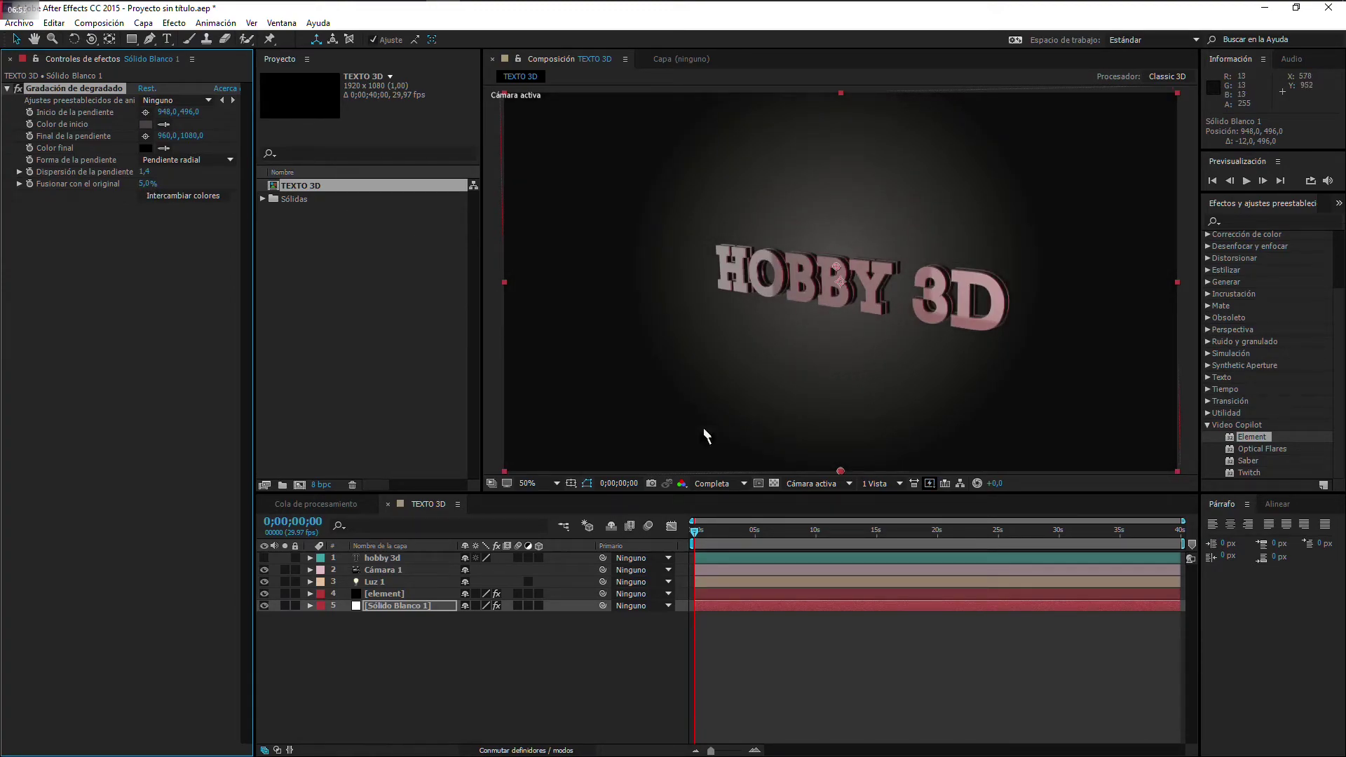
# Step: Orbit and track Cámara 1 to frame HOBBY 3D head-on, then show 2 Vistas: Horizontal
pyautogui.click(378, 570)
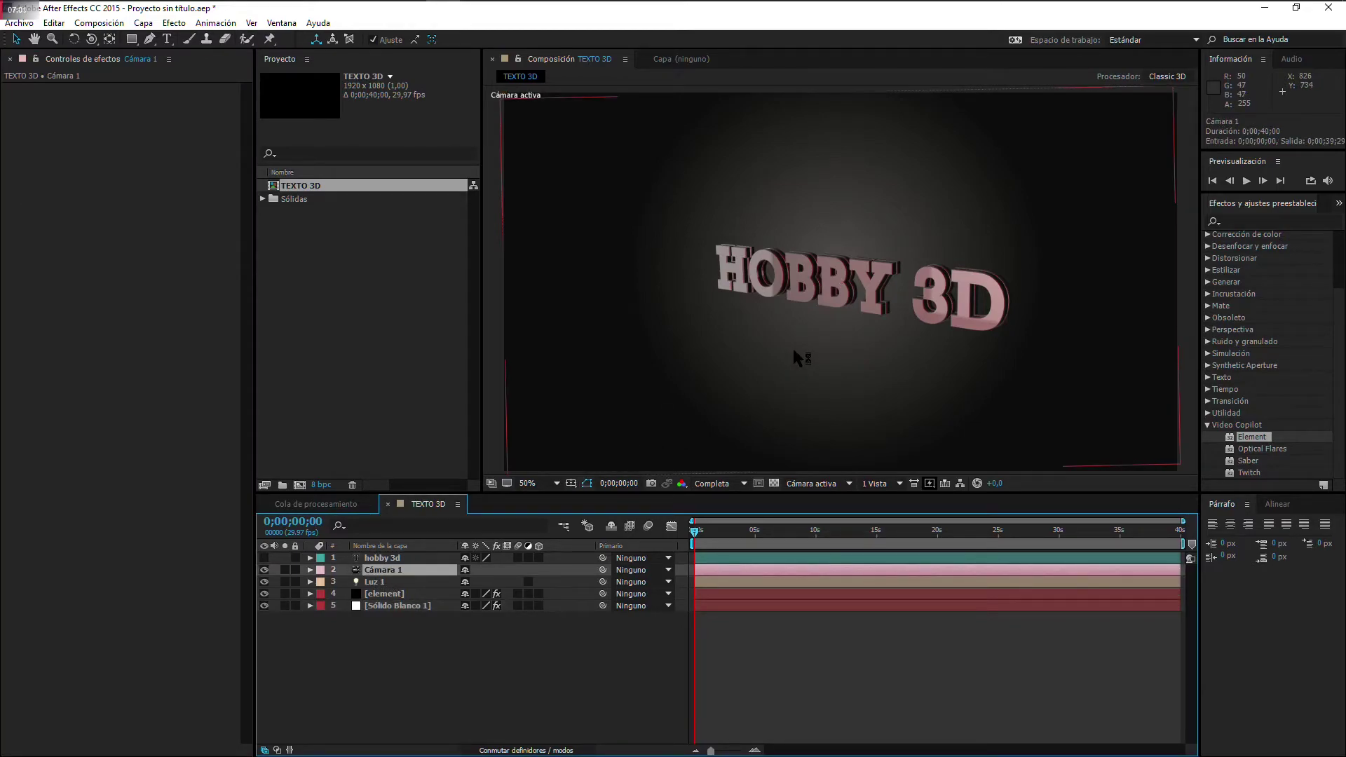
pyautogui.press('c')
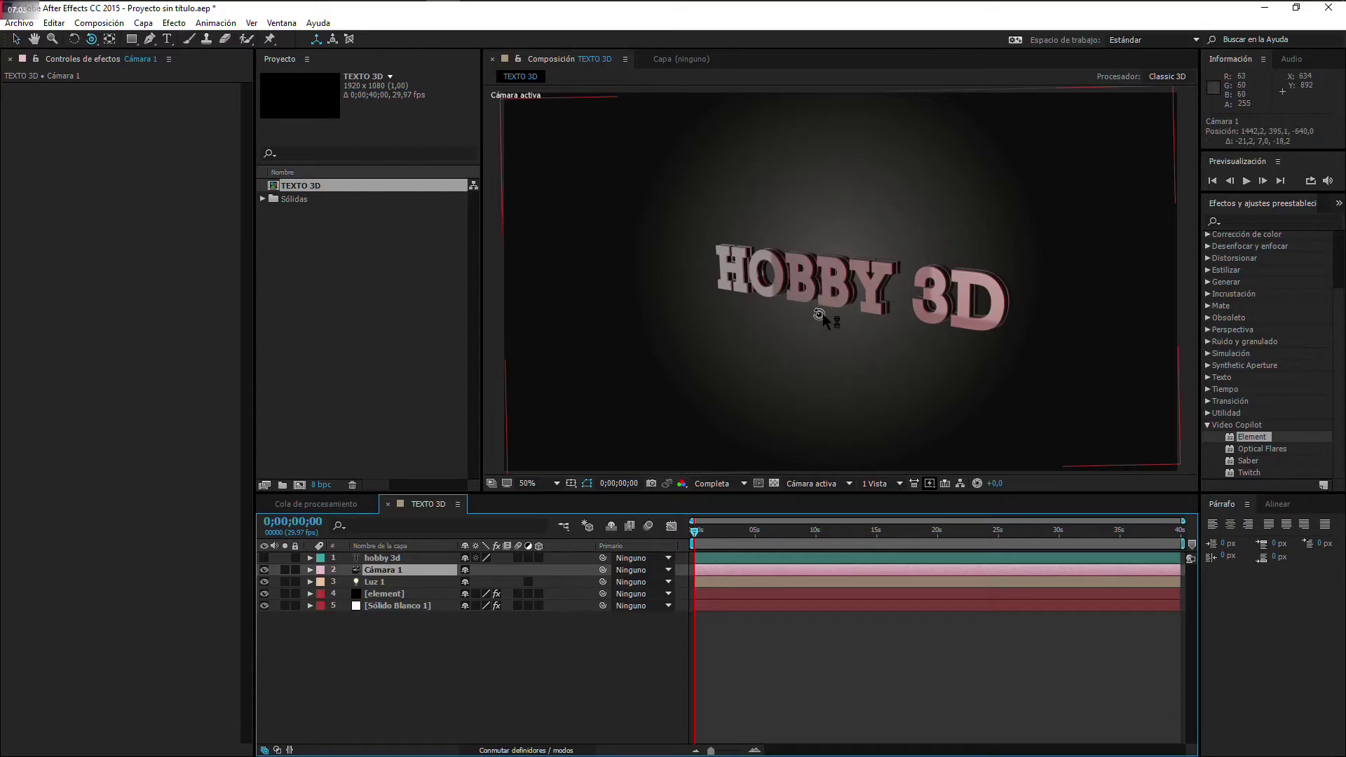
pyautogui.moveTo(805, 312)
pyautogui.mouseDown()
pyautogui.moveTo(933, 313)
pyautogui.moveTo(824, 340)
pyautogui.moveTo(795, 151)
pyautogui.moveTo(799, 180)
pyautogui.mouseUp()
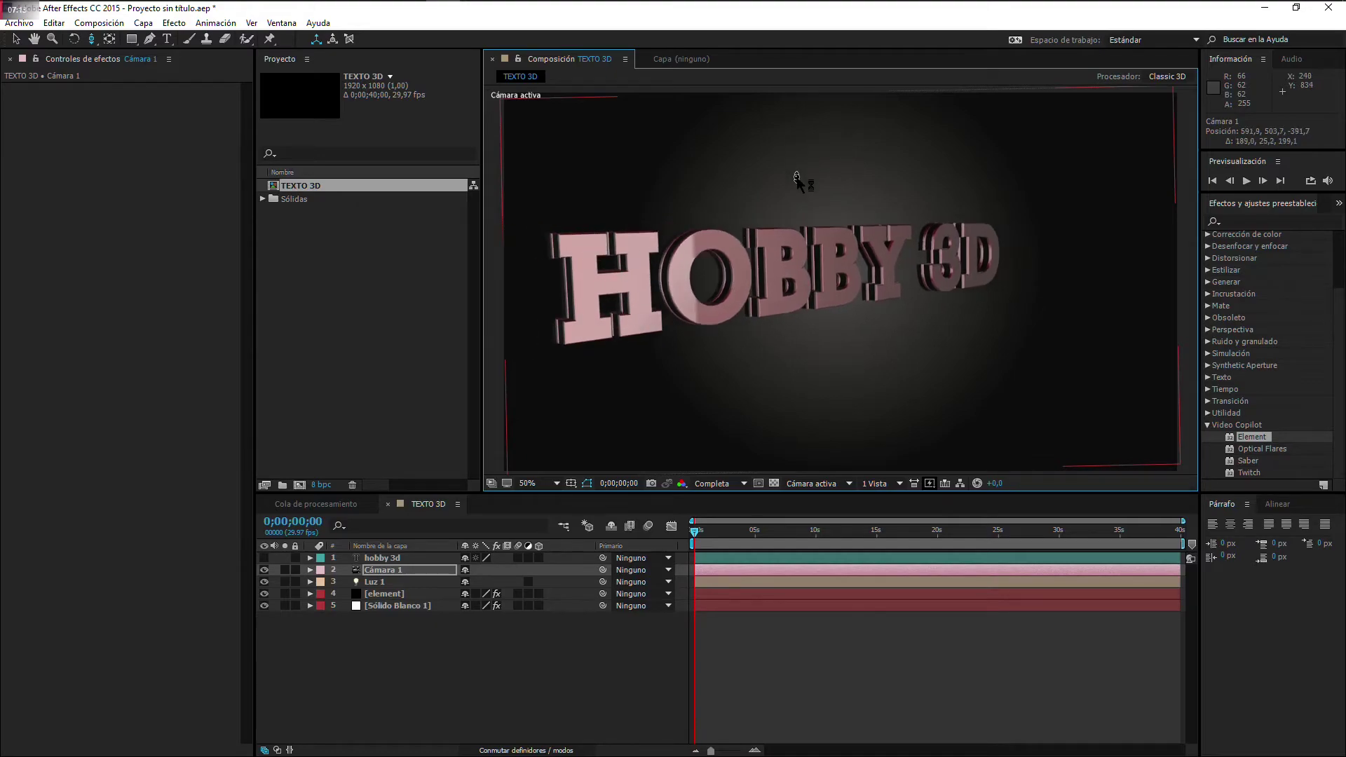
pyautogui.press('c')
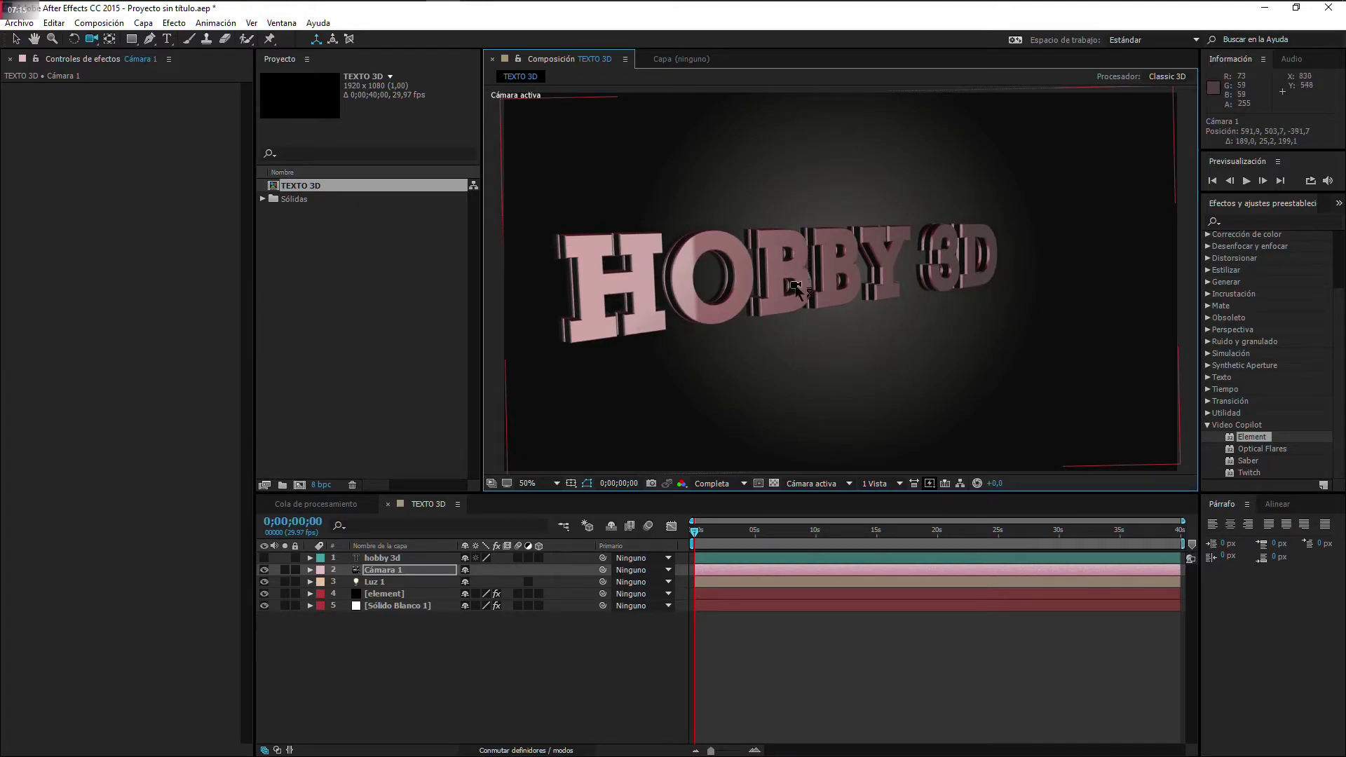
pyautogui.moveTo(796, 286); pyautogui.dragTo(753, 286)
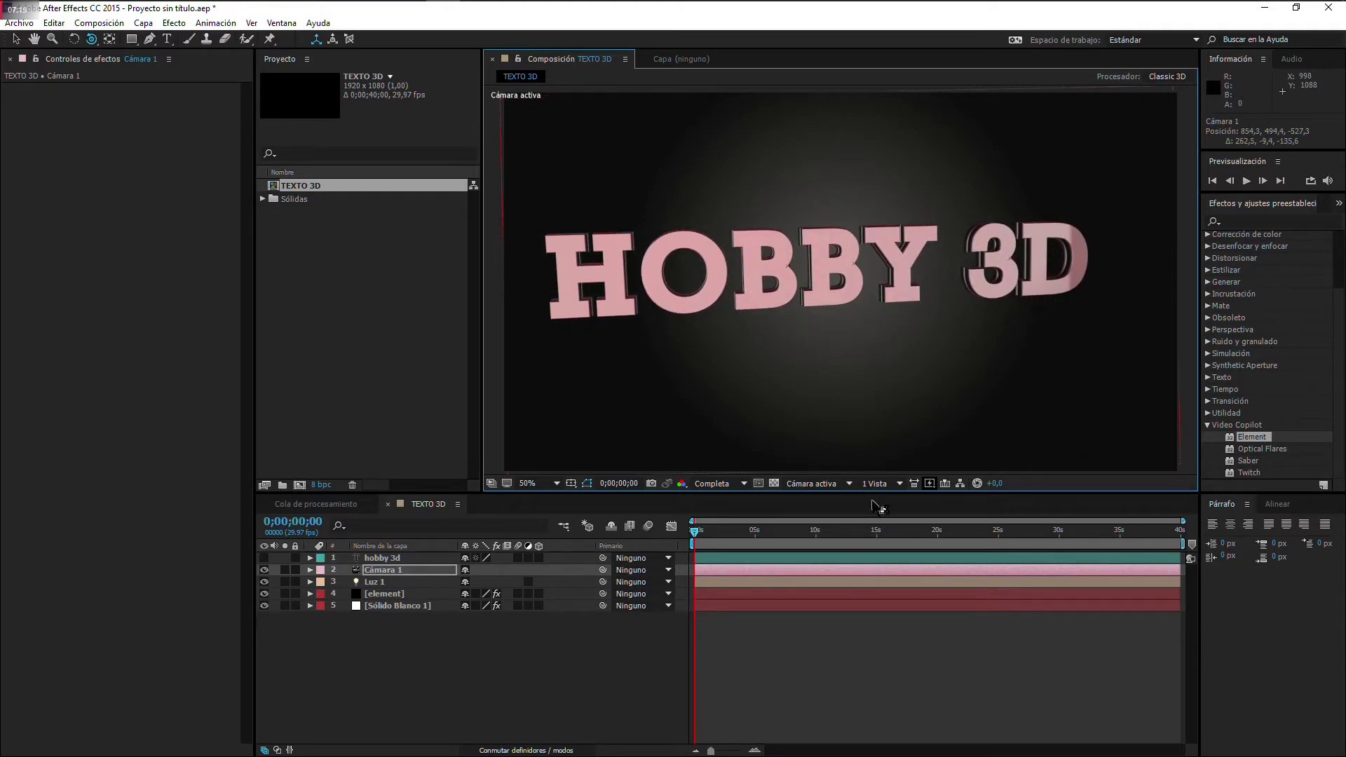
pyautogui.click(899, 484)
pyautogui.click(905, 515)
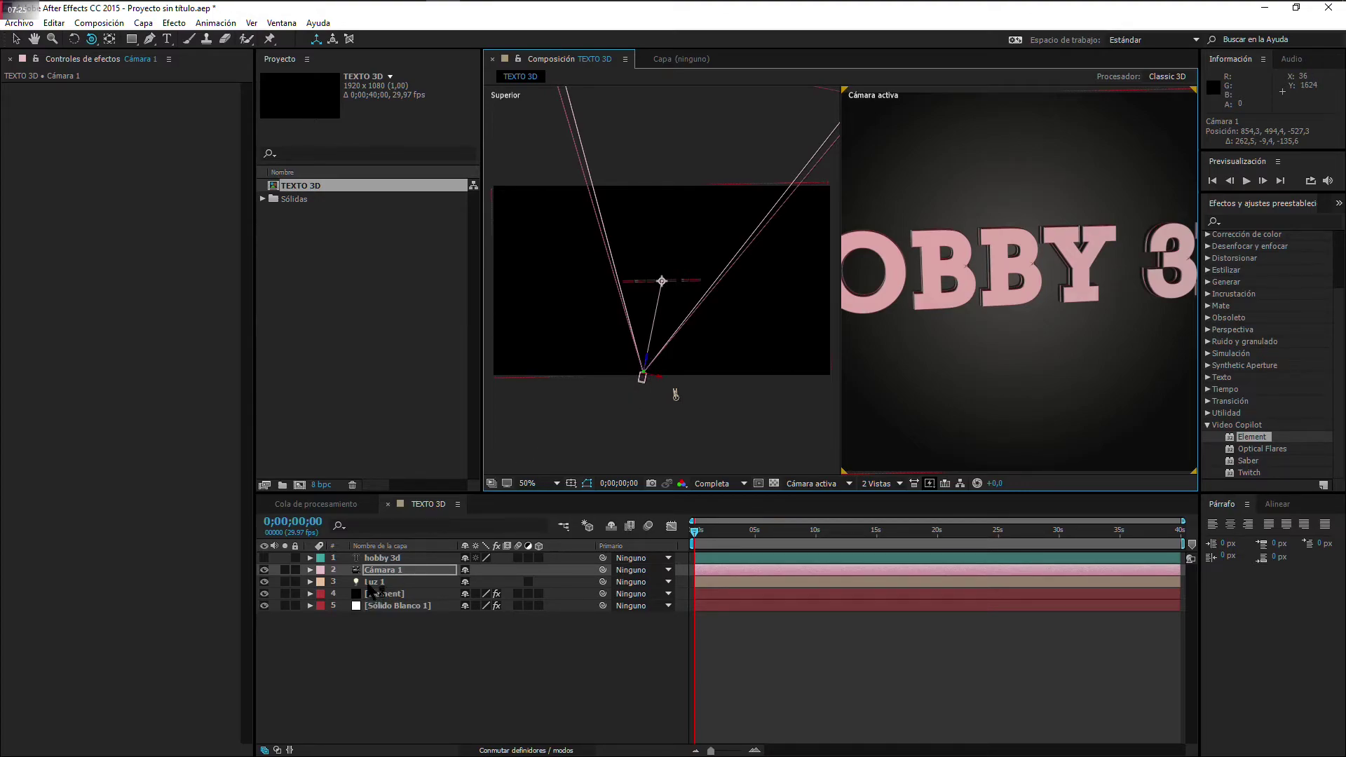
# Step: Move Luz 1 and its point of interest in the top view, ending at 1071.4, 509.9, -241.5
pyautogui.click(675, 394)
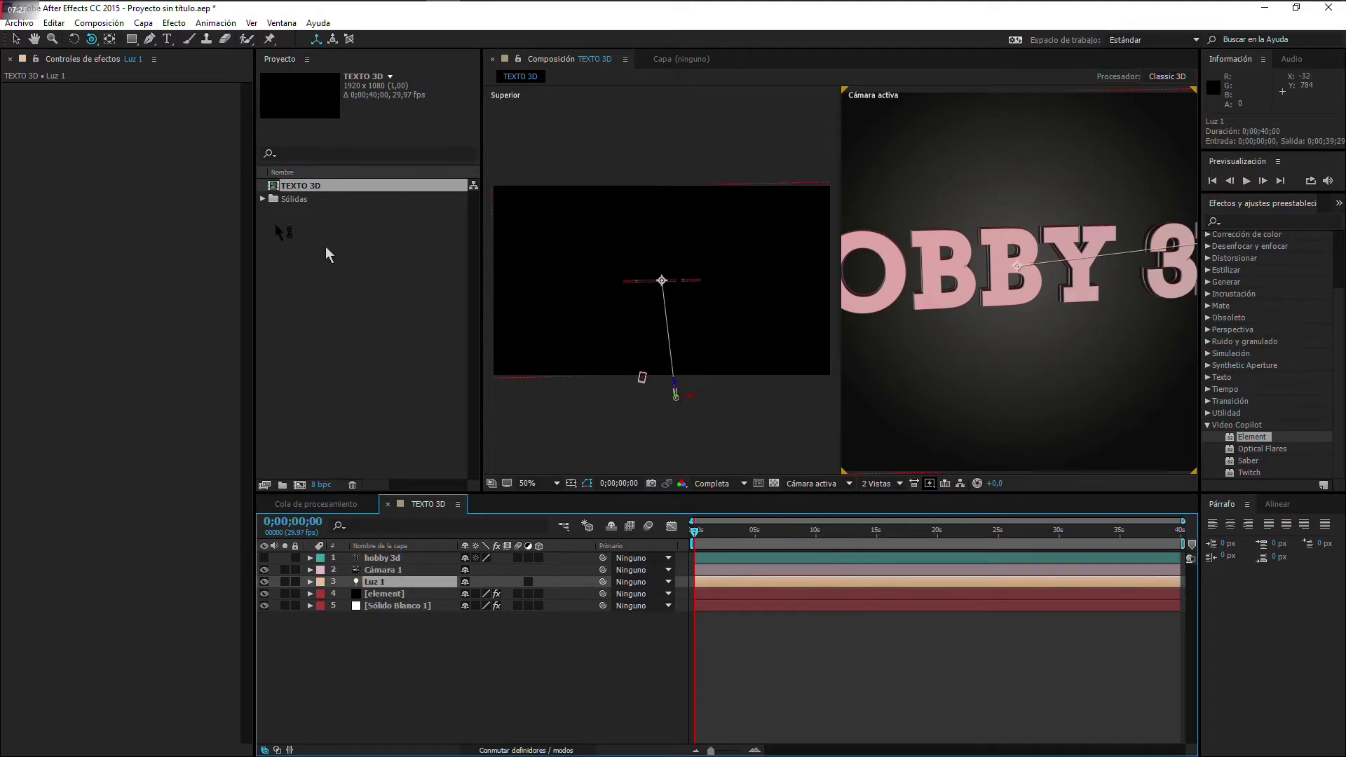
pyautogui.click(21, 40)
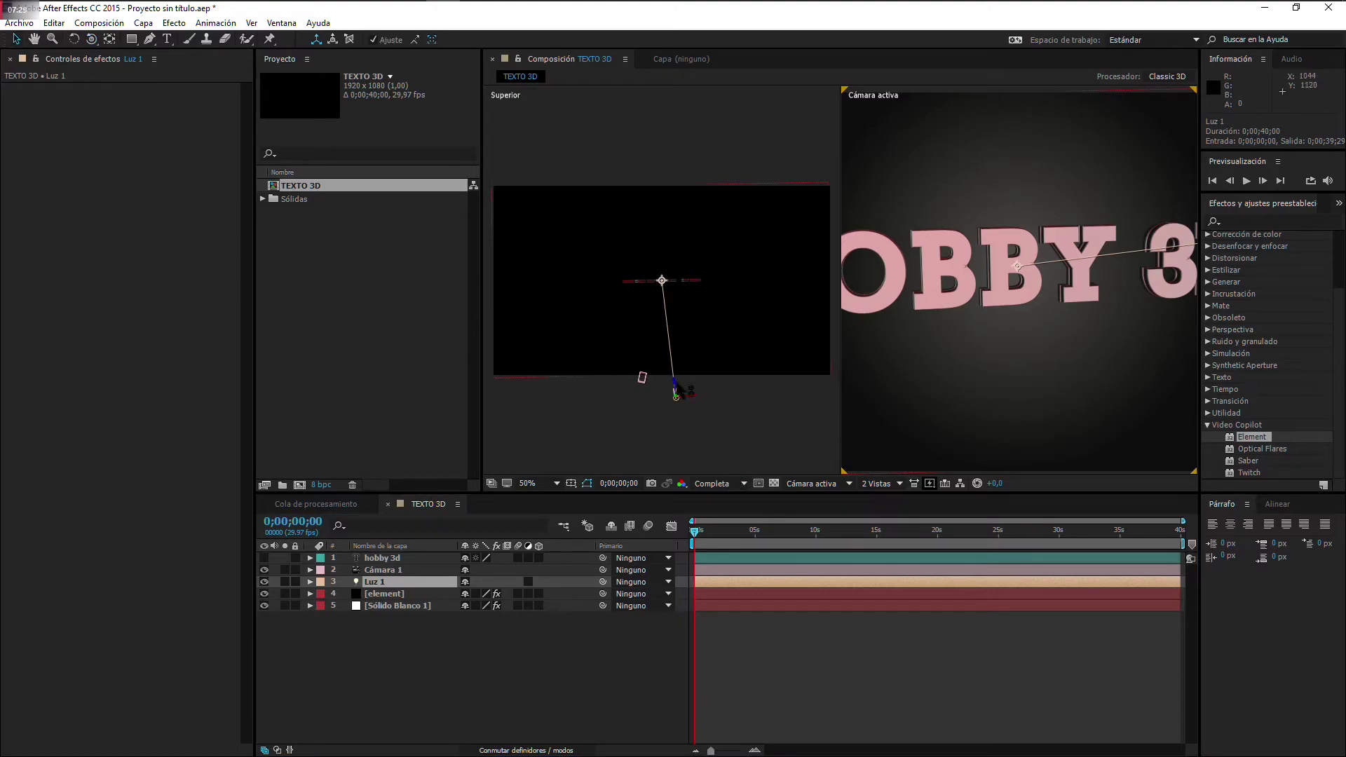
pyautogui.moveTo(675, 384); pyautogui.dragTo(649, 307)
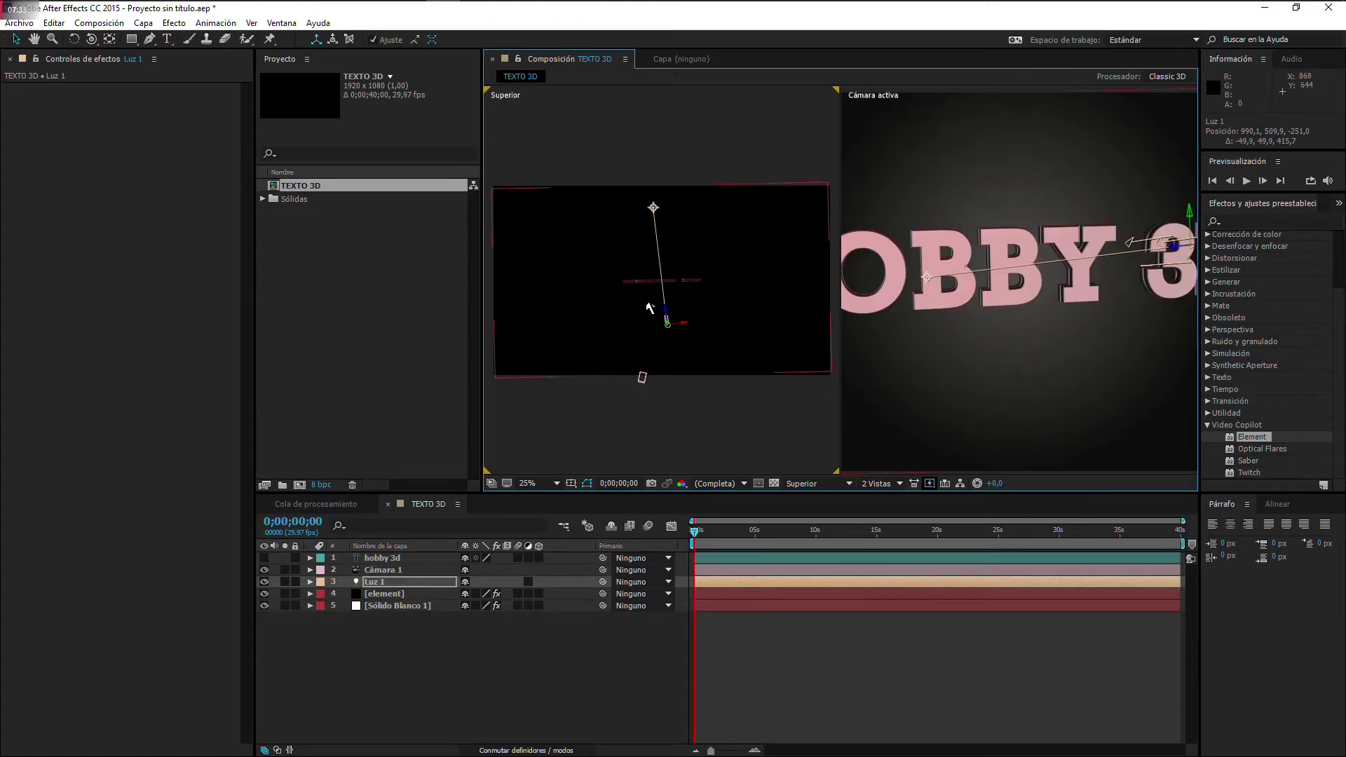
pyautogui.moveTo(653, 207); pyautogui.dragTo(662, 280)
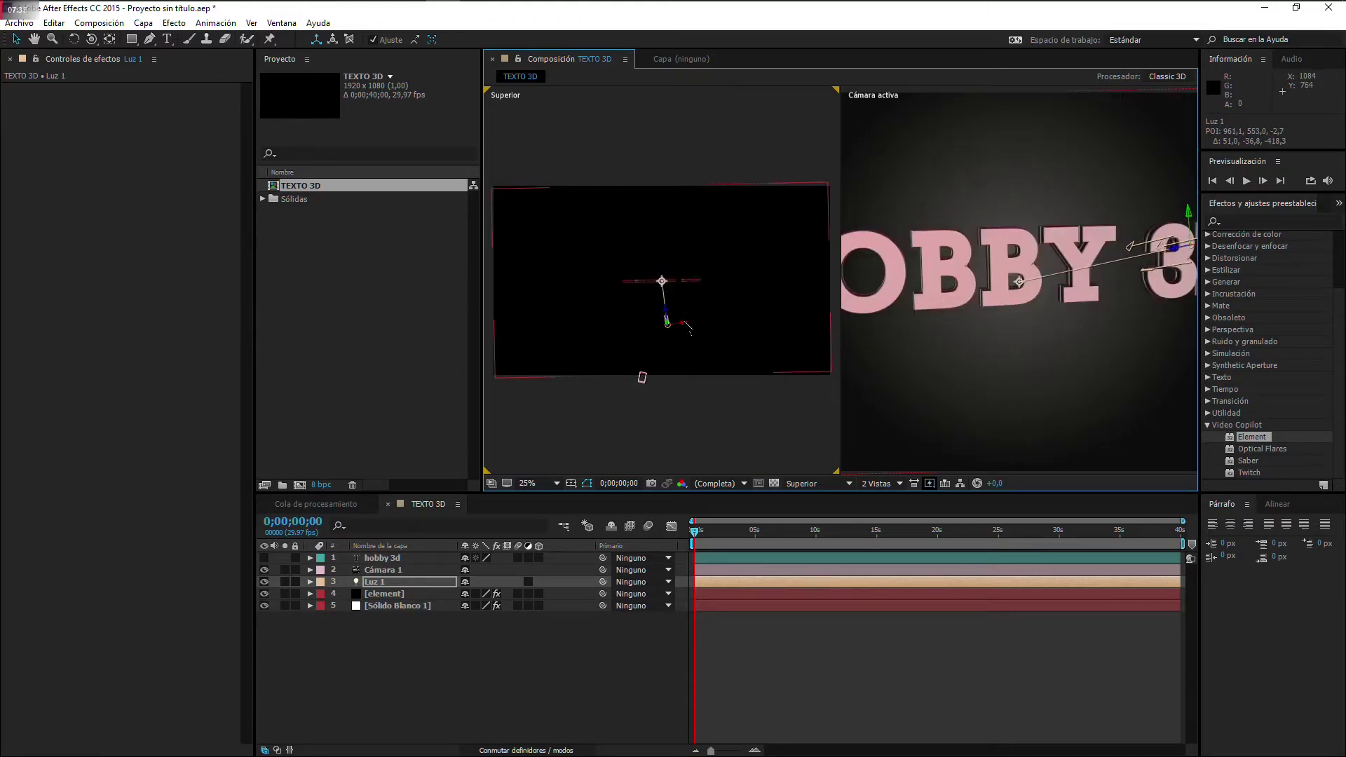
pyautogui.moveTo(686, 326); pyautogui.dragTo(700, 325)
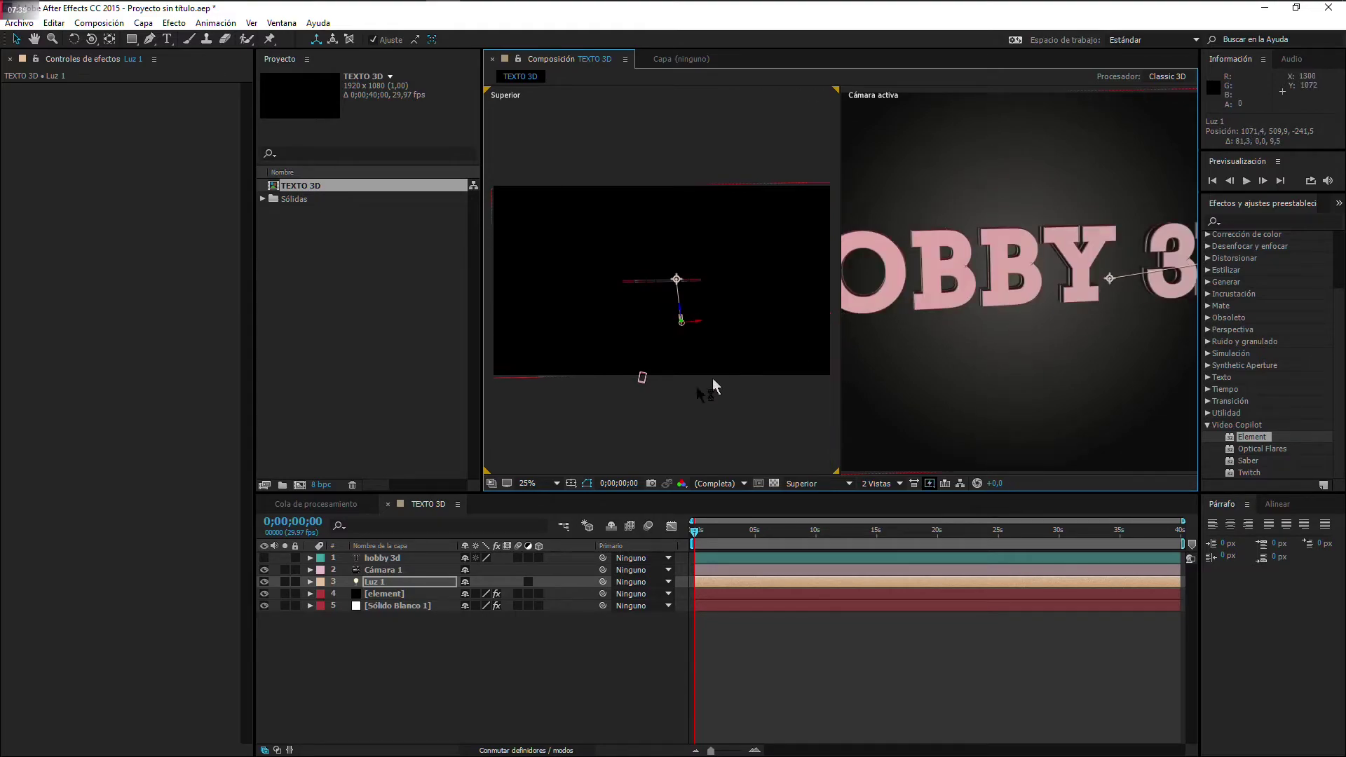
# Step: Set the Luz 1 light colour to magenta in its light settings
pyautogui.doubleClick(384, 583)
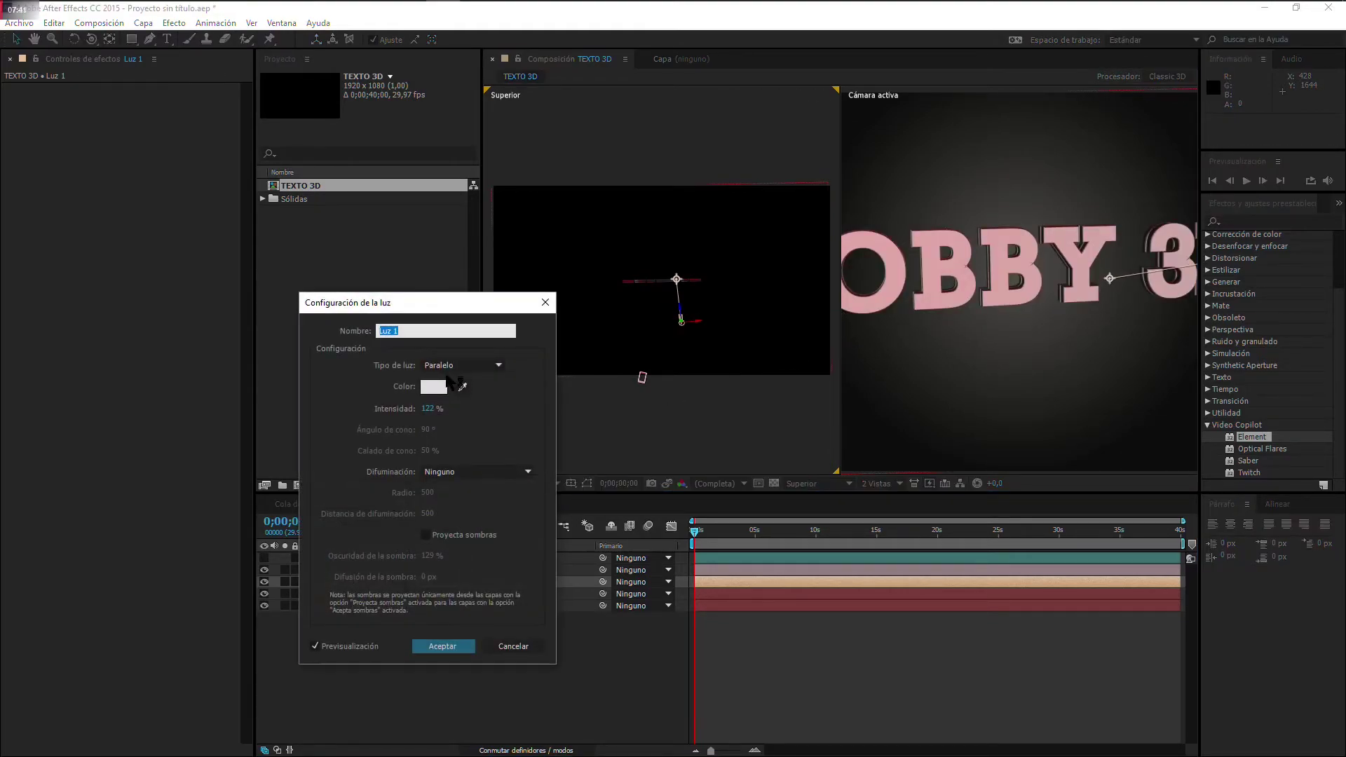
pyautogui.click(437, 388)
pyautogui.moveTo(917, 490); pyautogui.dragTo(1039, 385)
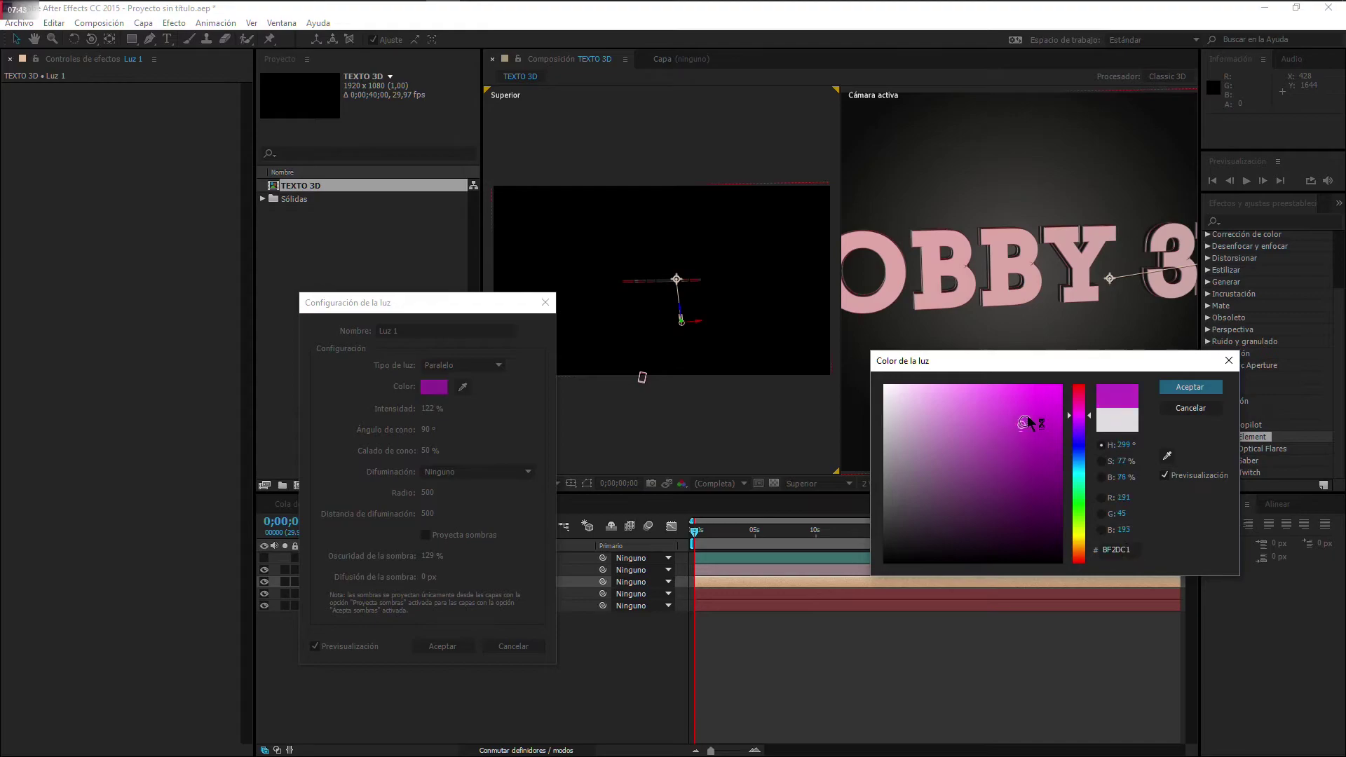
pyautogui.click(1172, 393)
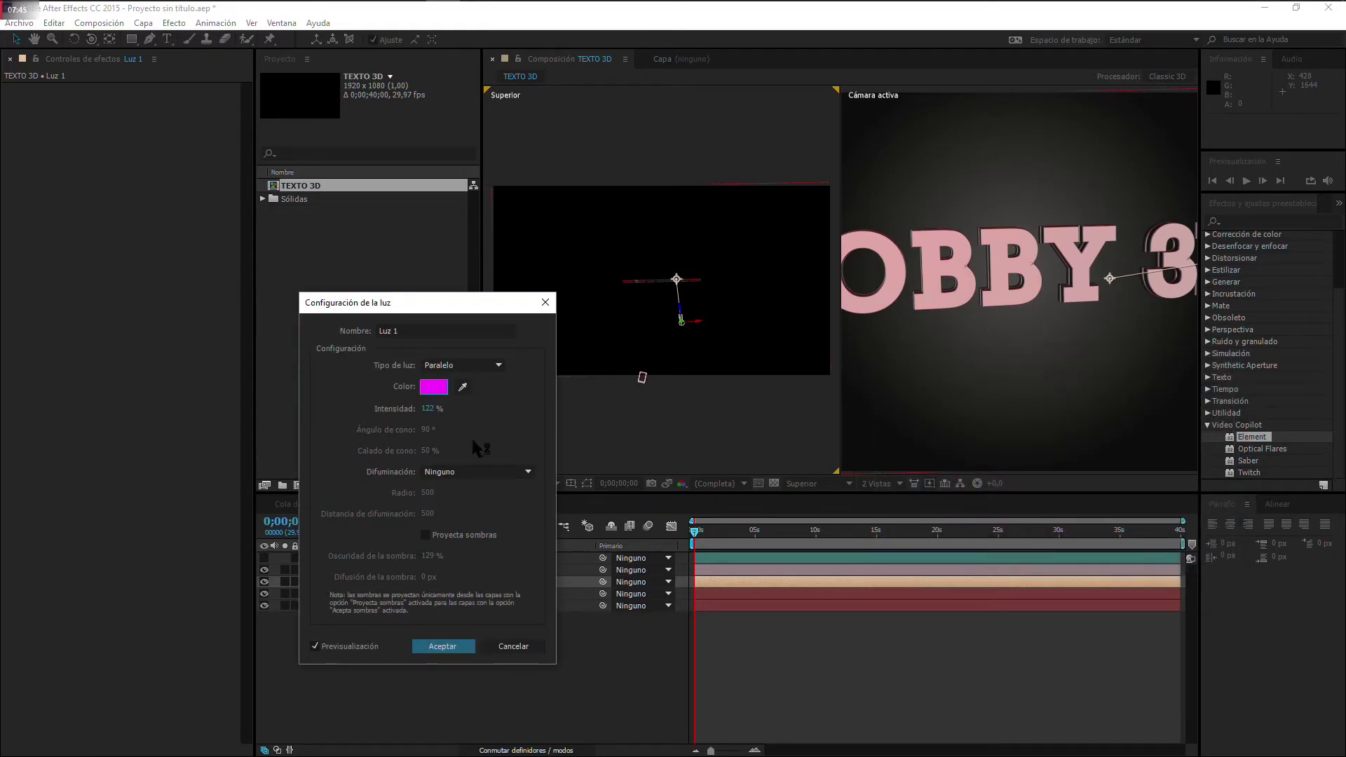
pyautogui.click(442, 647)
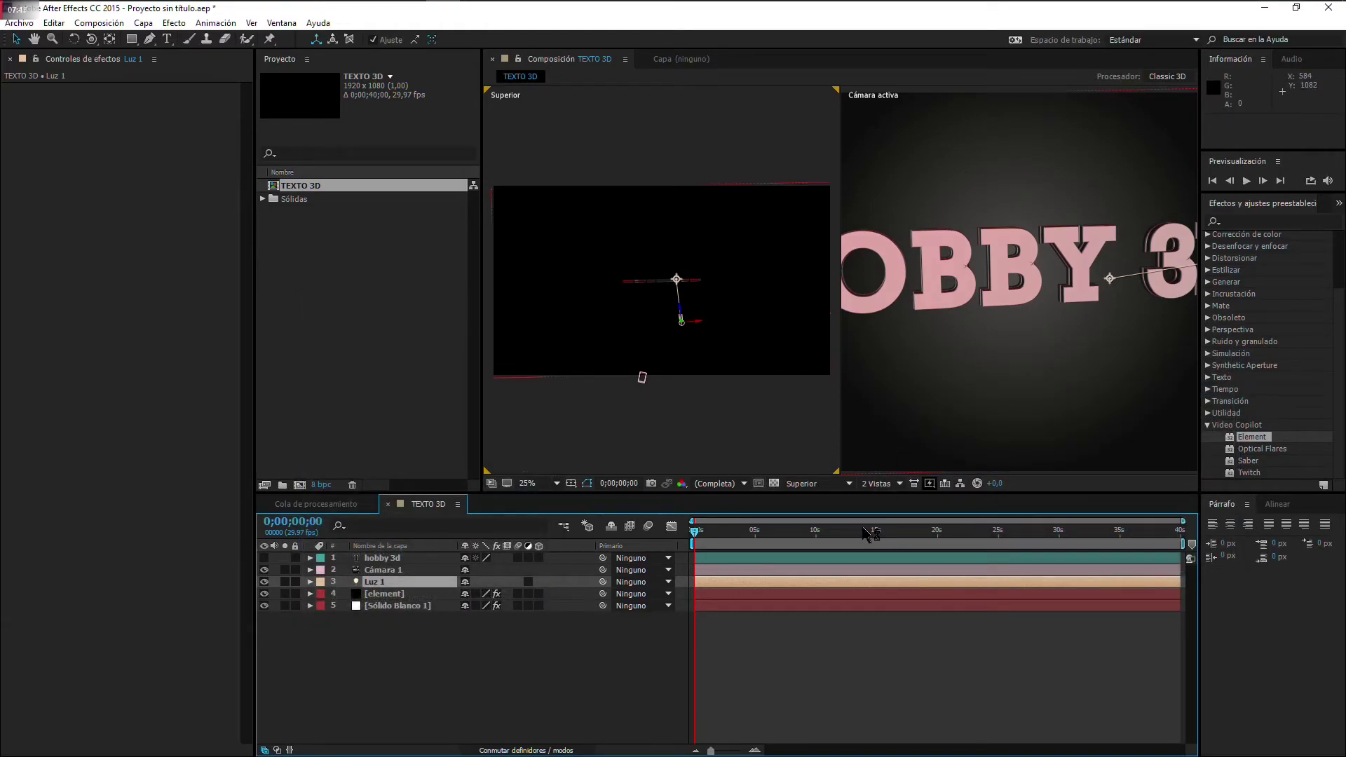
# Step: Switch to 1 Vista and orbit Cámara 1 to 776.1, 638.3, -503.3 facing HOBBY 3D
pyautogui.click(900, 484)
pyautogui.click(880, 499)
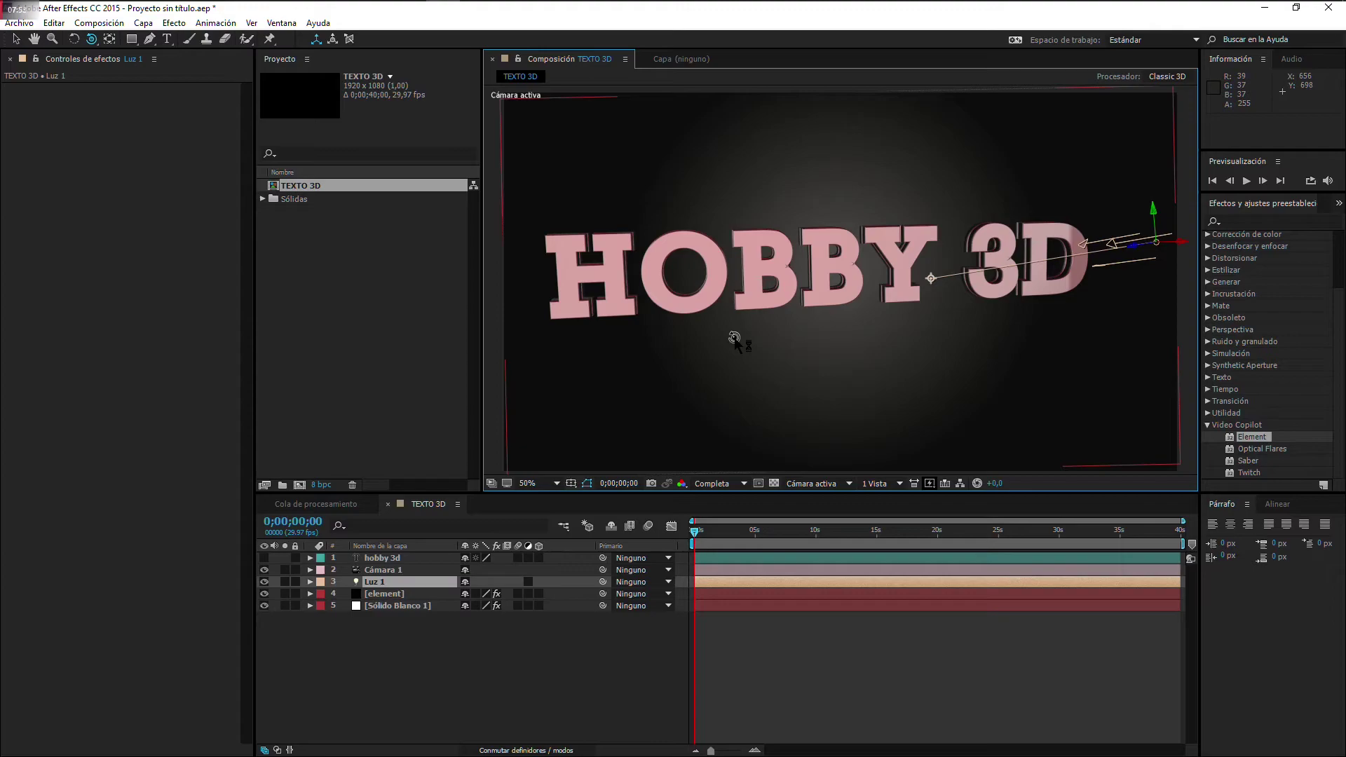
pyautogui.moveTo(734, 339)
pyautogui.mouseDown()
pyautogui.moveTo(811, 326)
pyautogui.moveTo(695, 321)
pyautogui.moveTo(808, 315)
pyautogui.mouseUp()
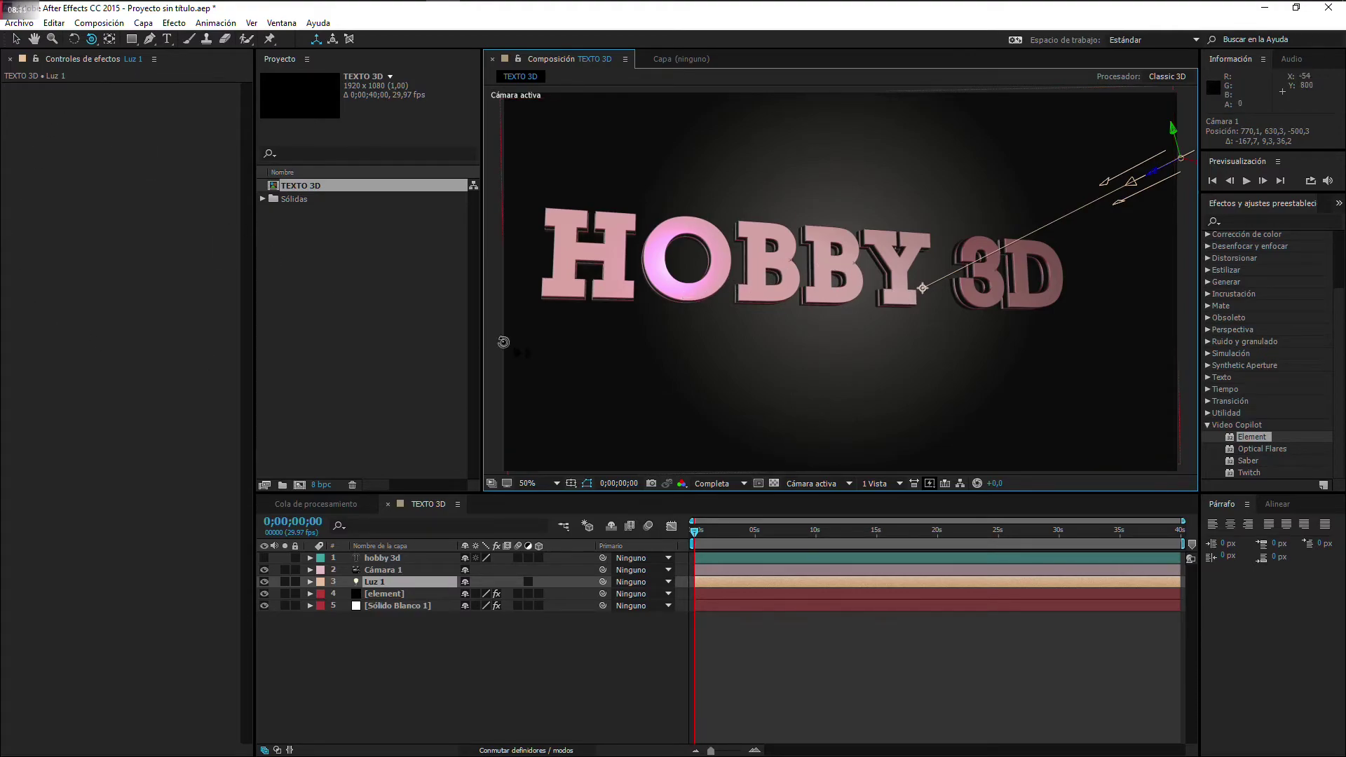
pyautogui.click(378, 594)
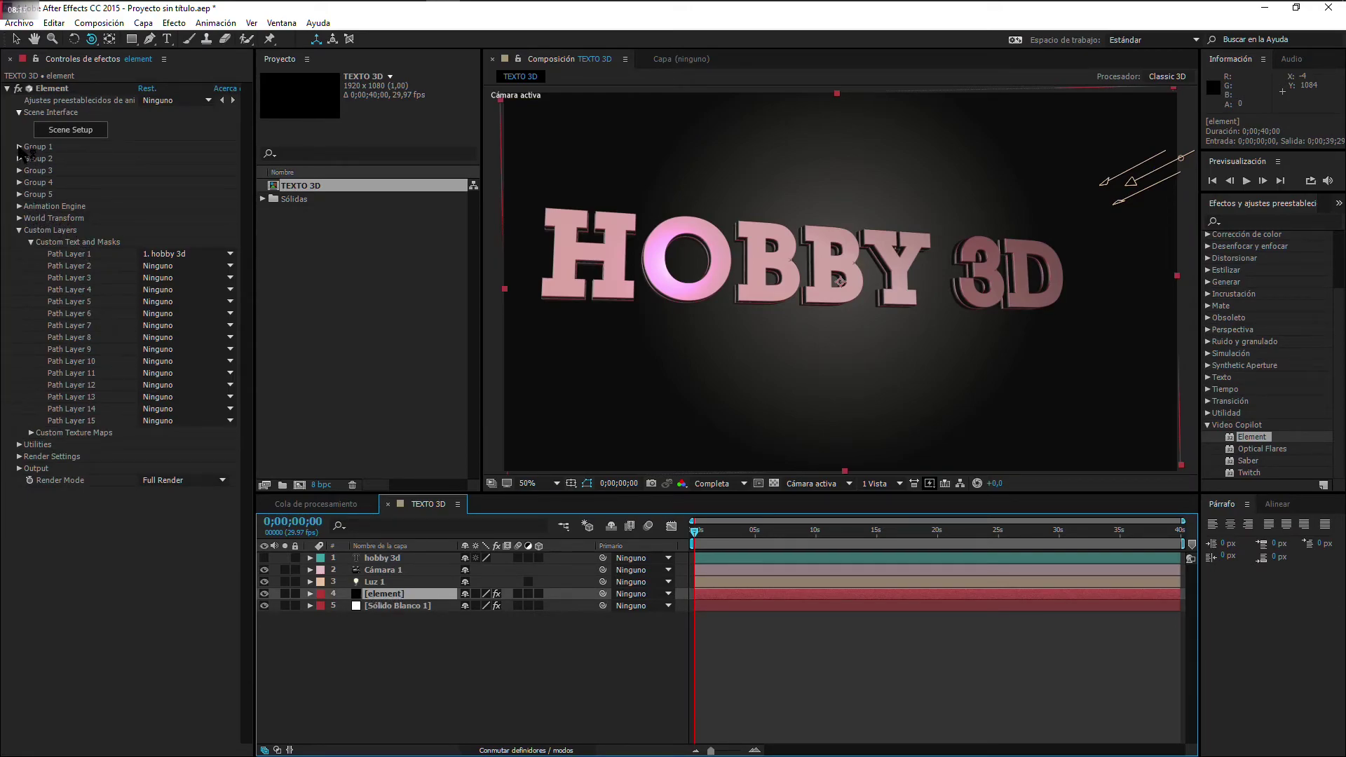
# Step: In Element's Render Settings > Lighting, try the 360, Cinema and Warm added-lighting presets
pyautogui.click(20, 457)
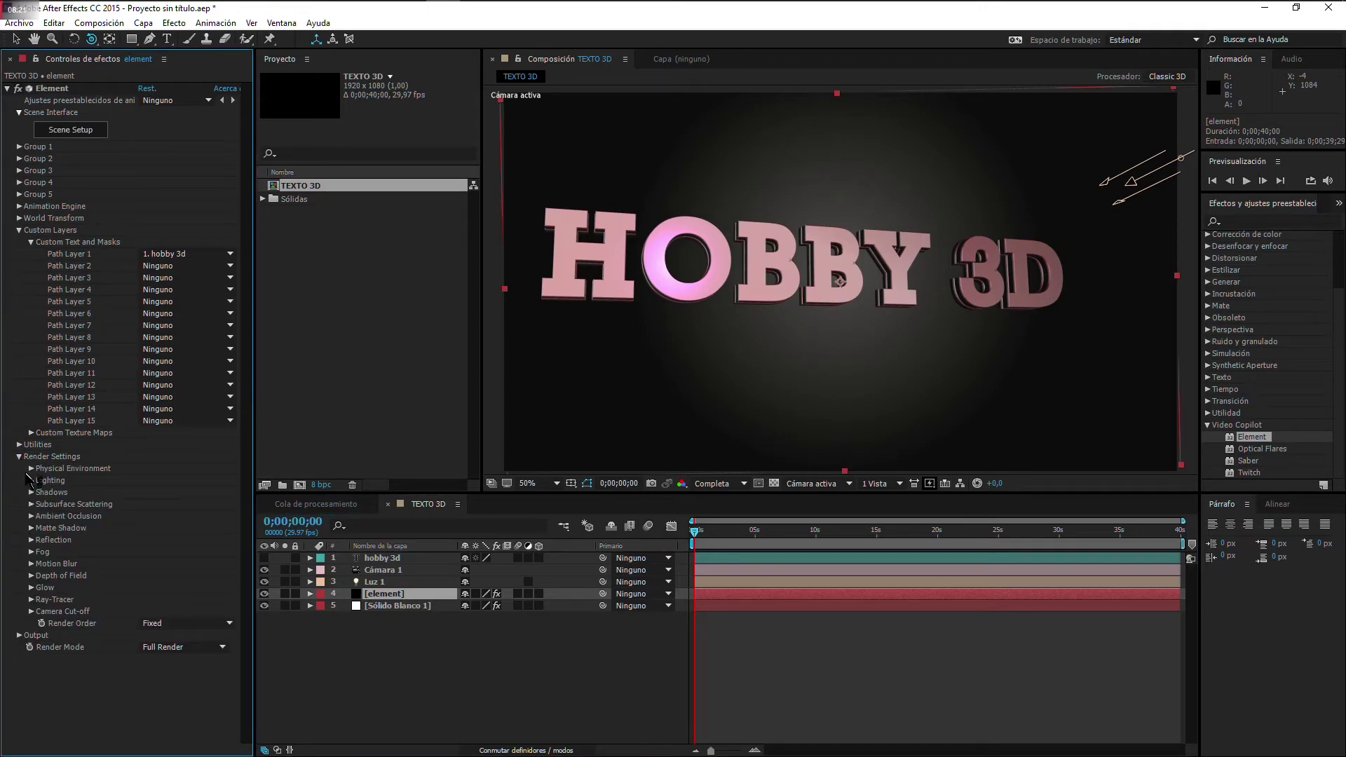
pyautogui.click(31, 481)
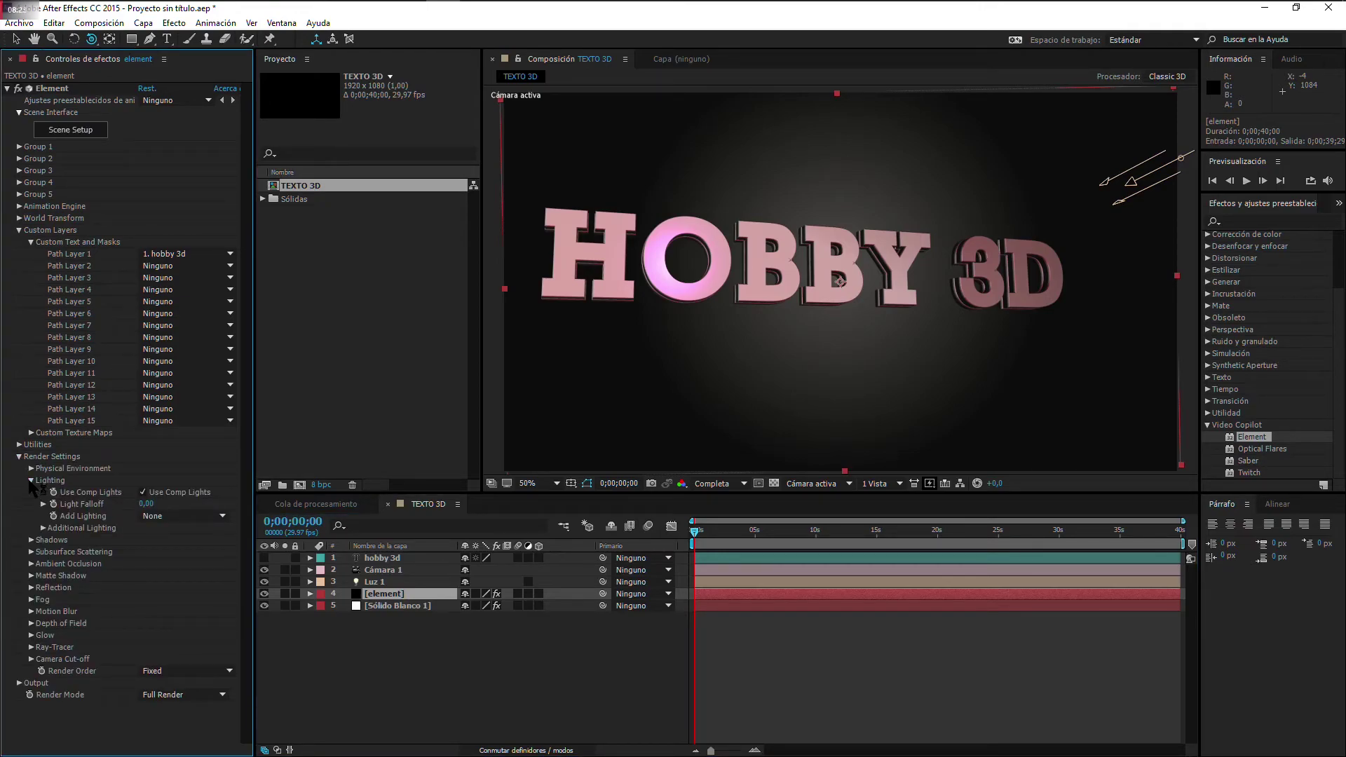
pyautogui.click(222, 517)
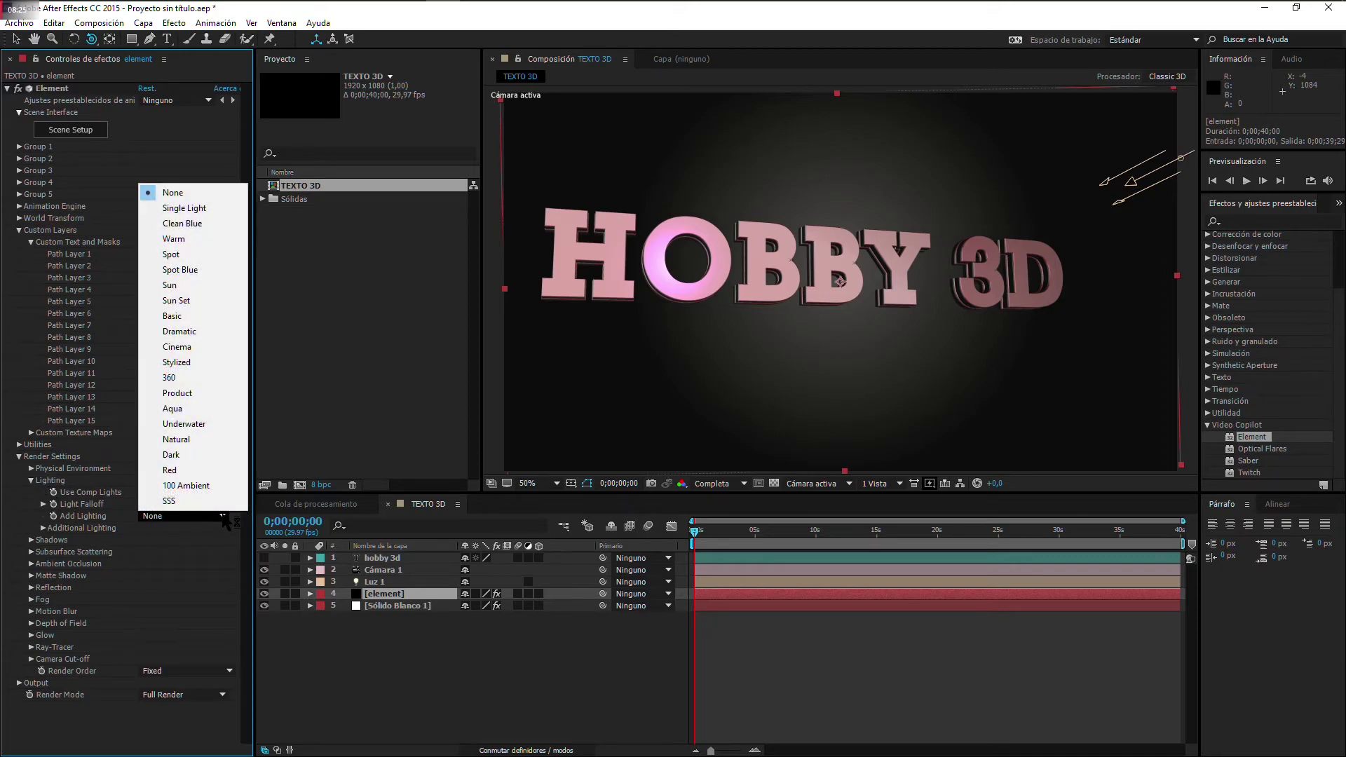
pyautogui.click(210, 377)
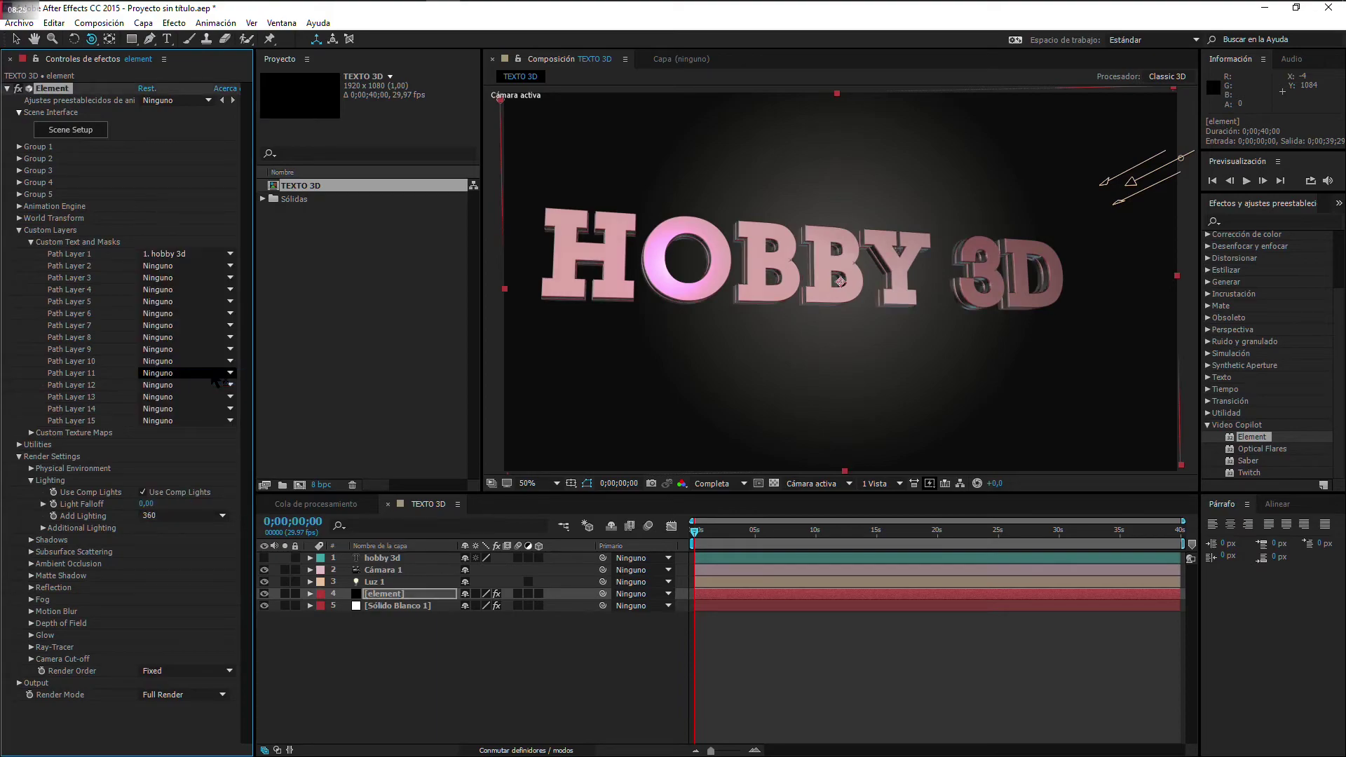
pyautogui.click(222, 518)
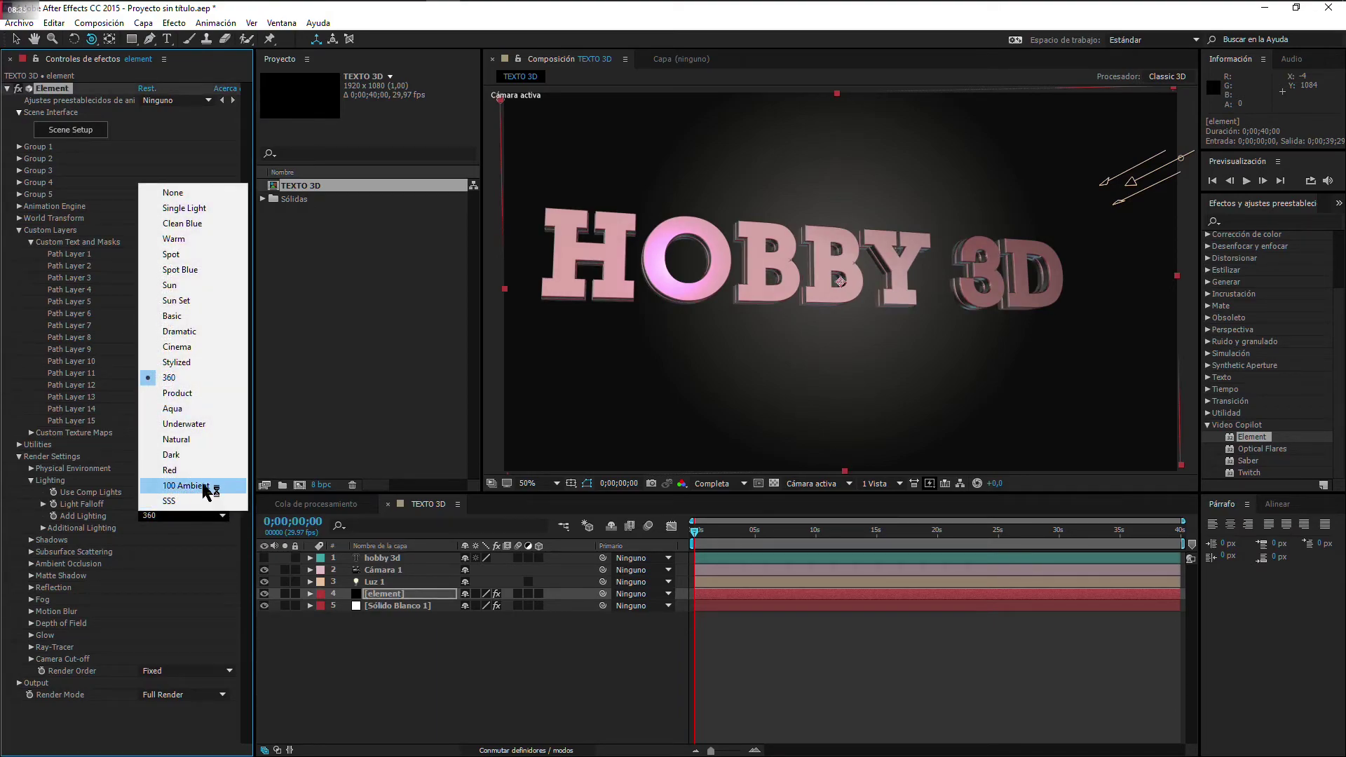
pyautogui.click(196, 347)
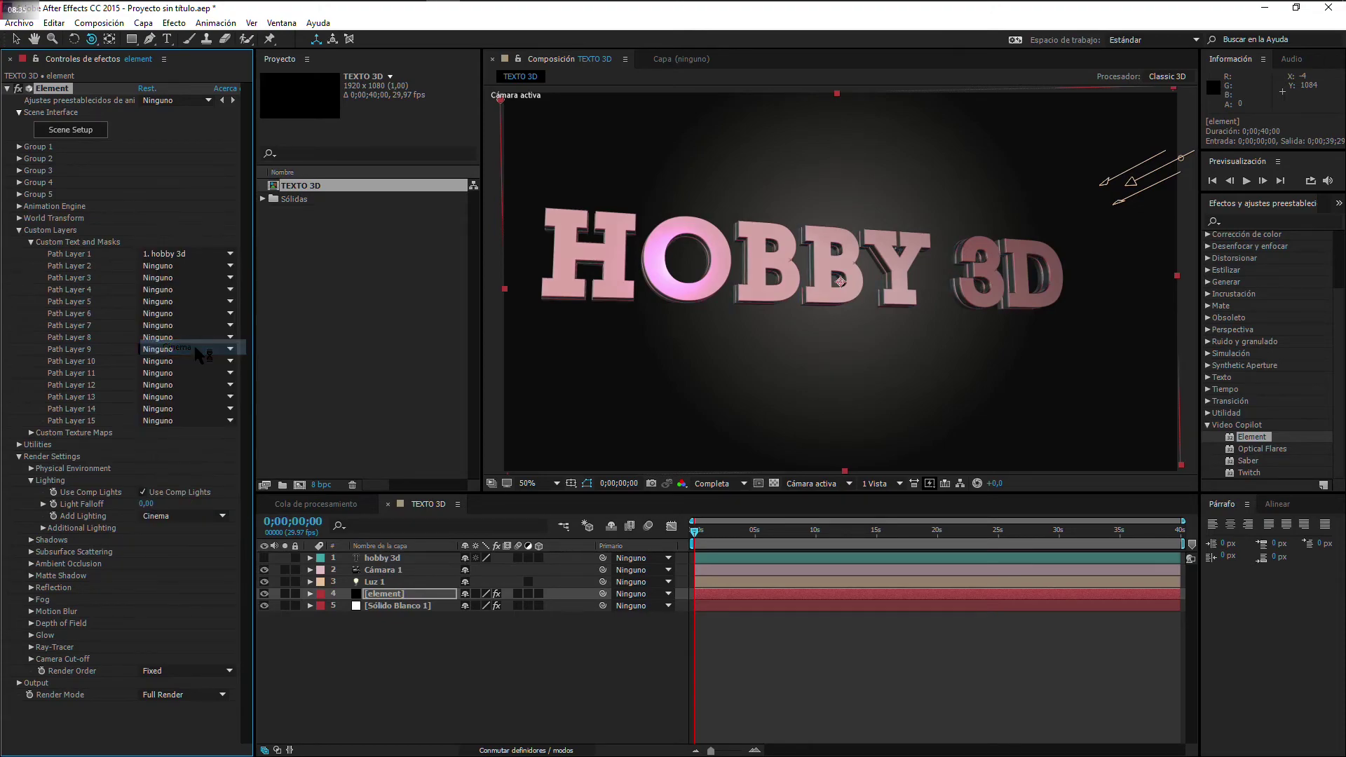
pyautogui.click(214, 518)
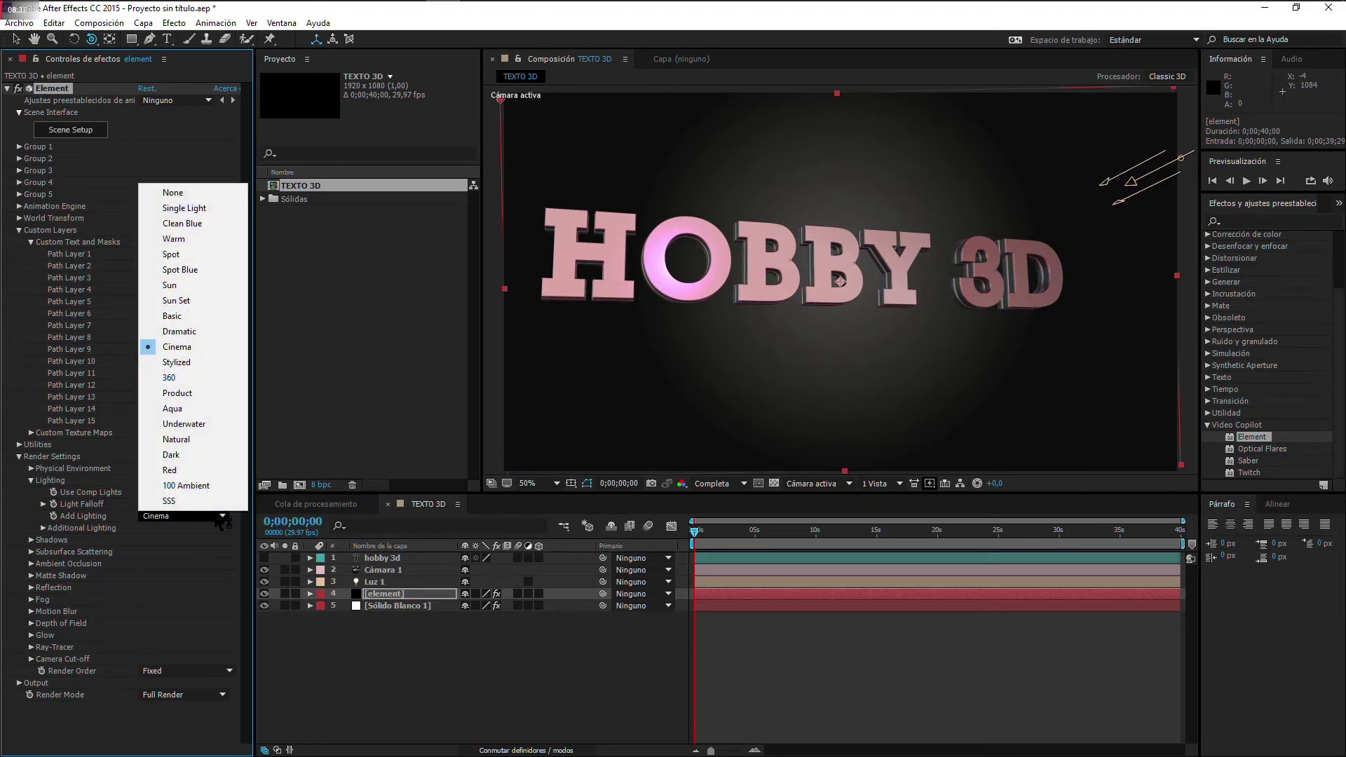
pyautogui.click(200, 242)
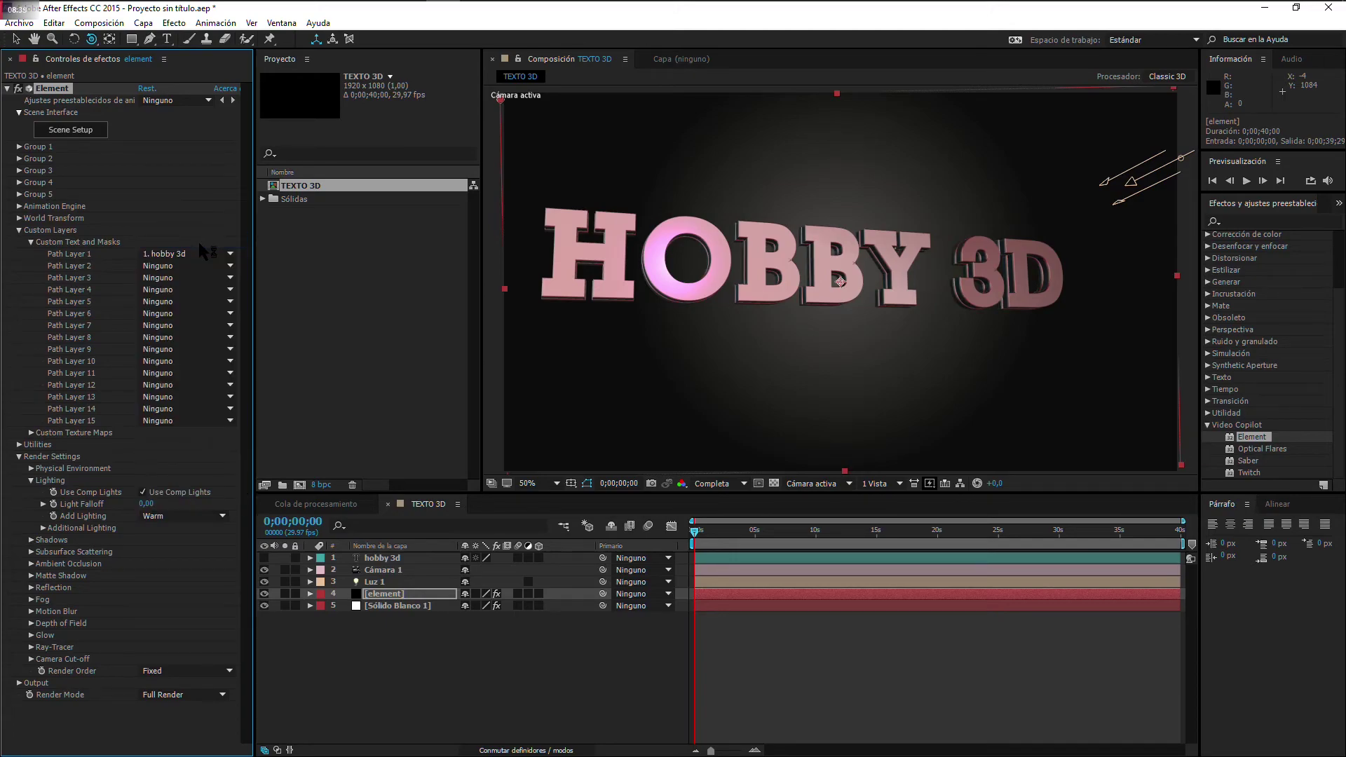
# Step: Compare the Product, Dramatic and Clean Blue presets, then settle on Dramatic
pyautogui.click(219, 518)
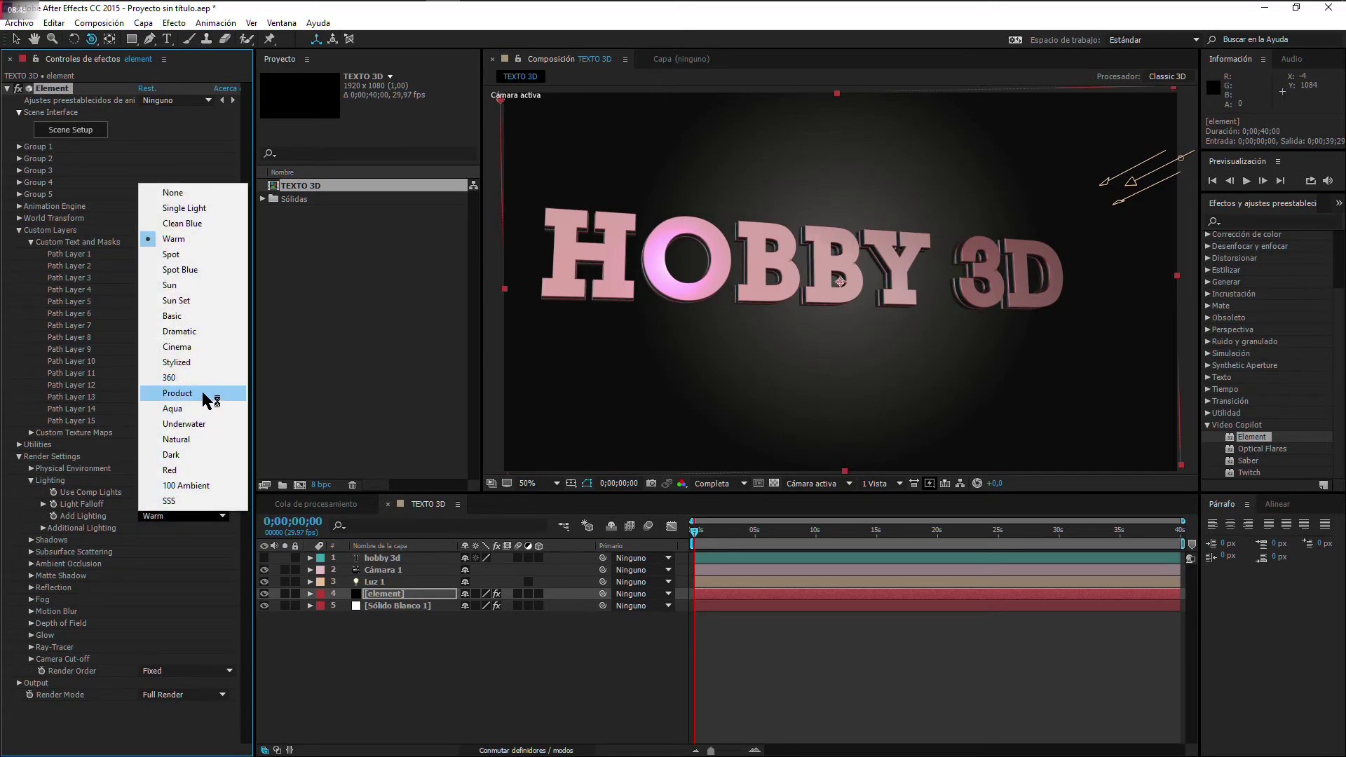
pyautogui.click(208, 397)
pyautogui.click(223, 517)
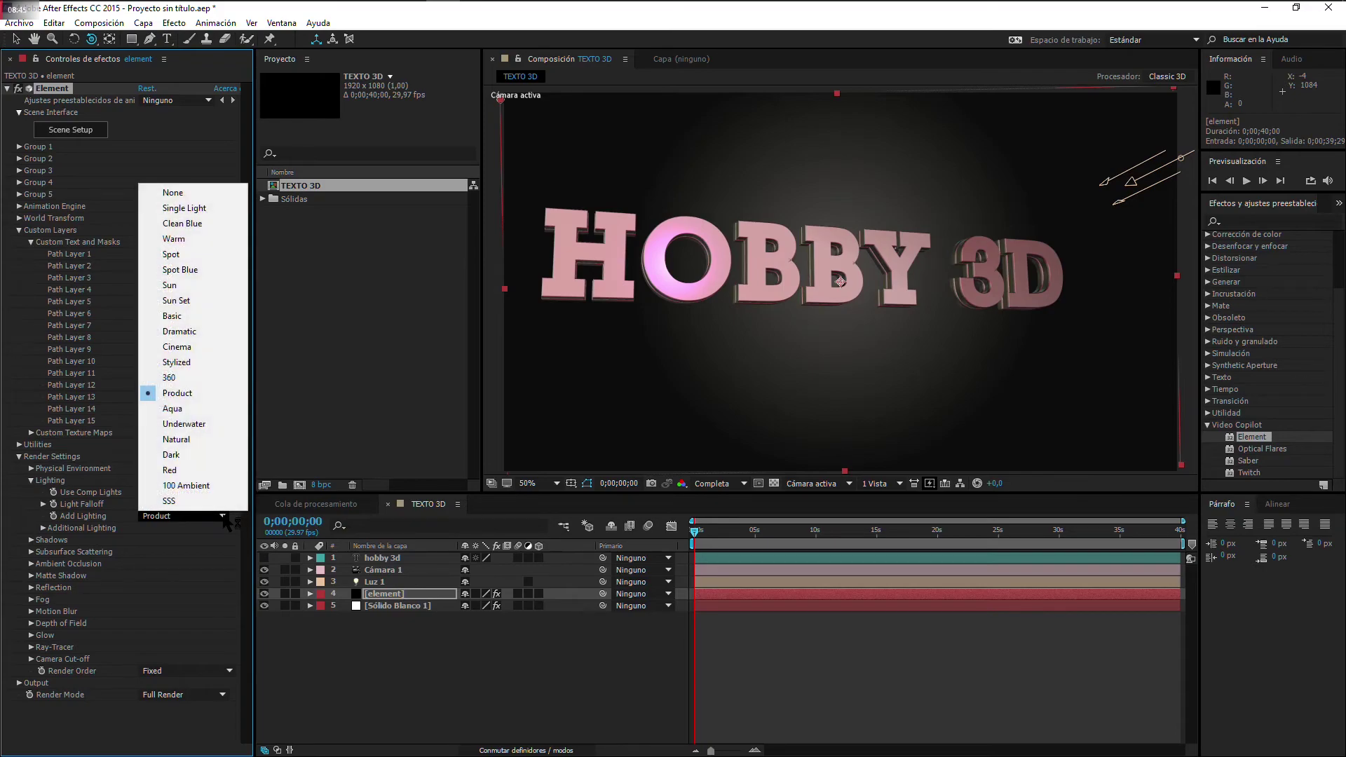
pyautogui.click(203, 332)
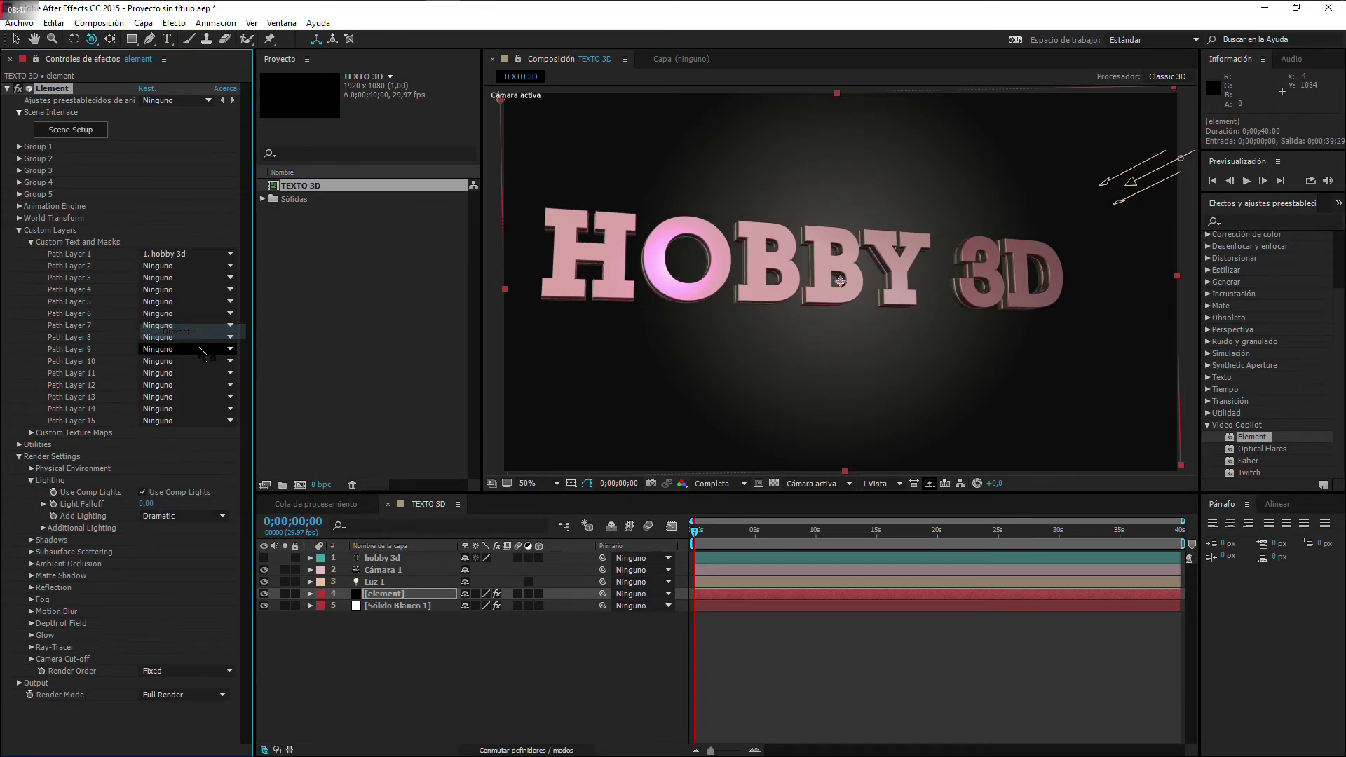
pyautogui.click(223, 517)
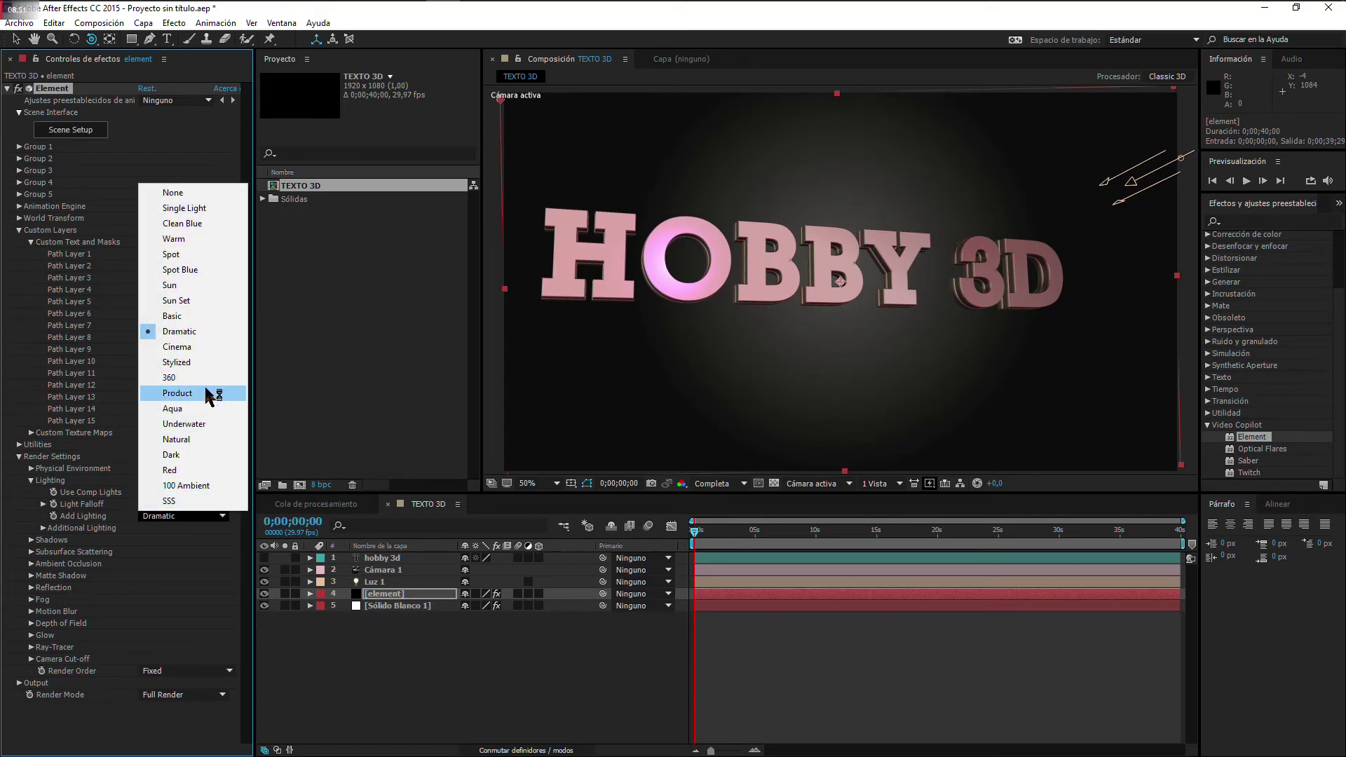
pyautogui.click(195, 225)
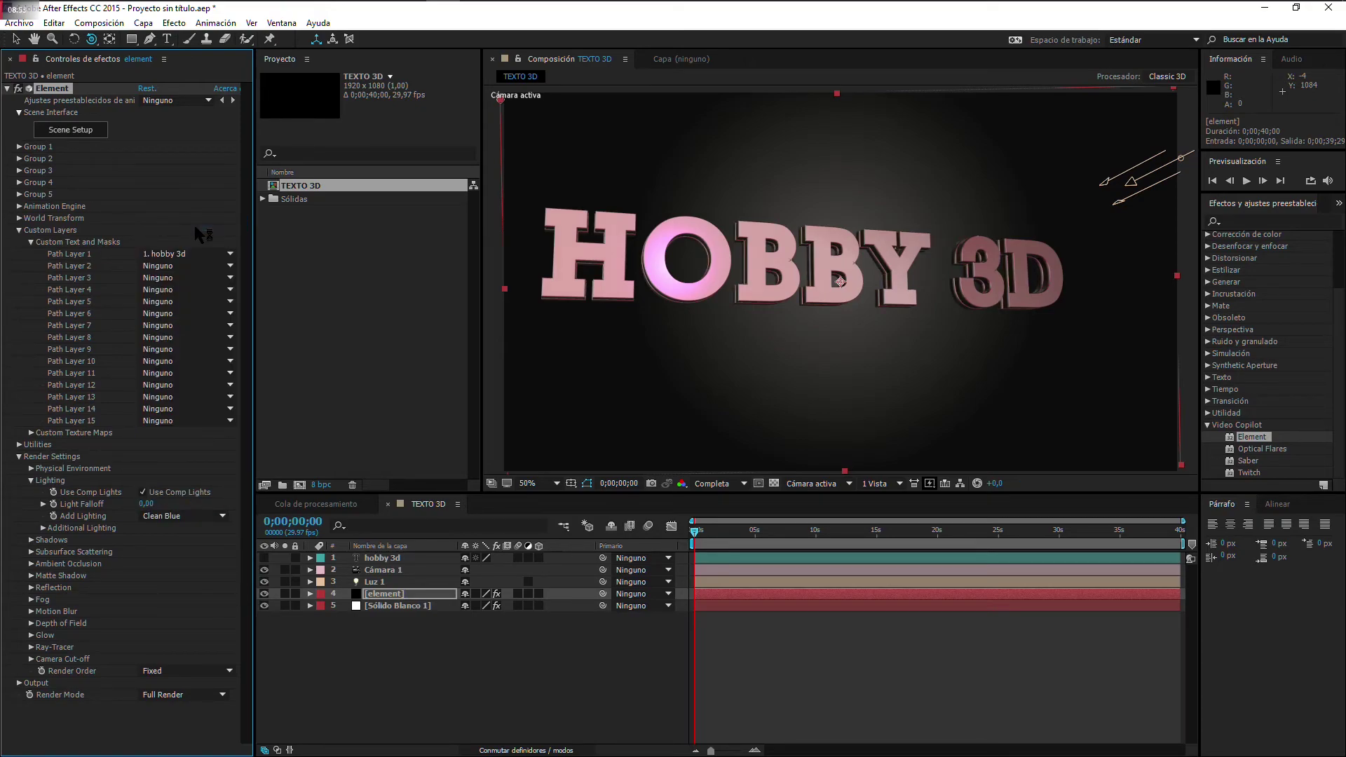
pyautogui.click(221, 516)
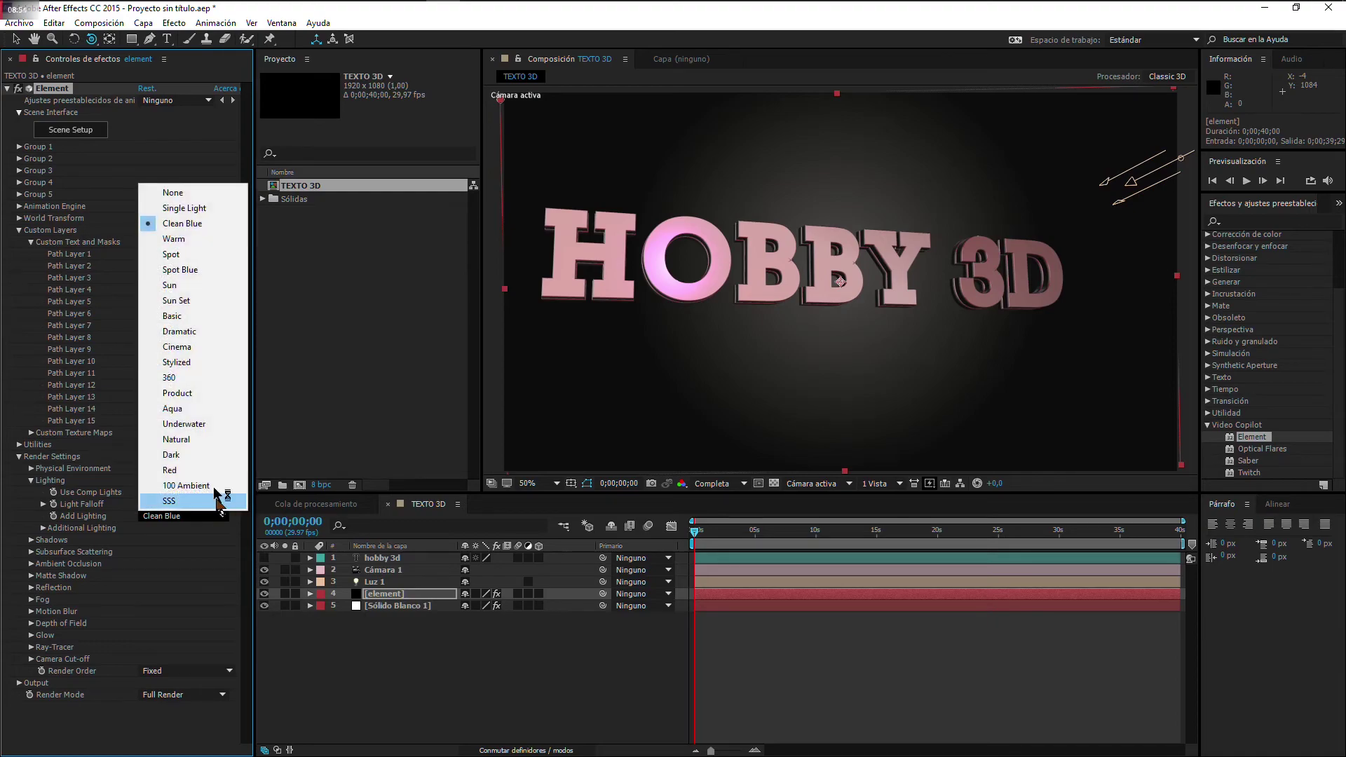
pyautogui.click(197, 334)
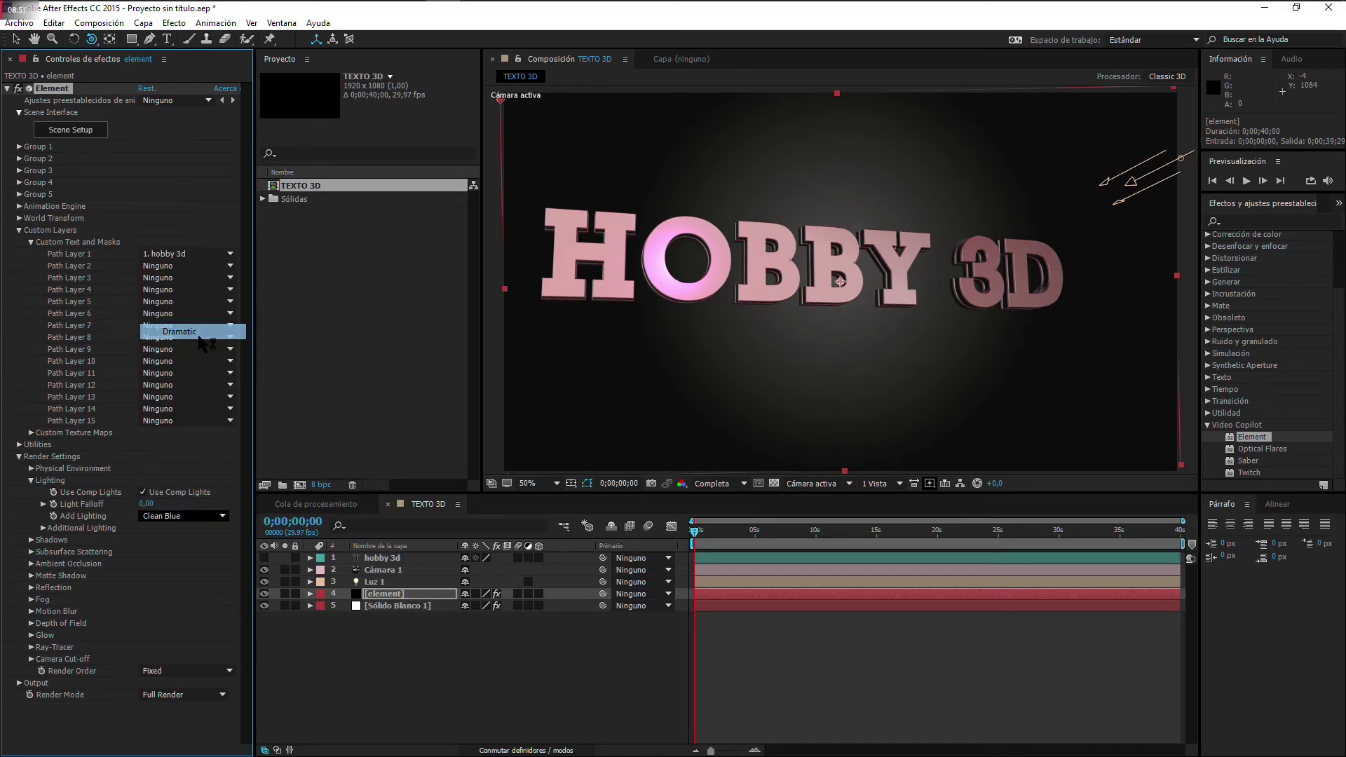
# Step: Enable Element shadows with Shadow Mode set to Ray-Traced
pyautogui.click(30, 544)
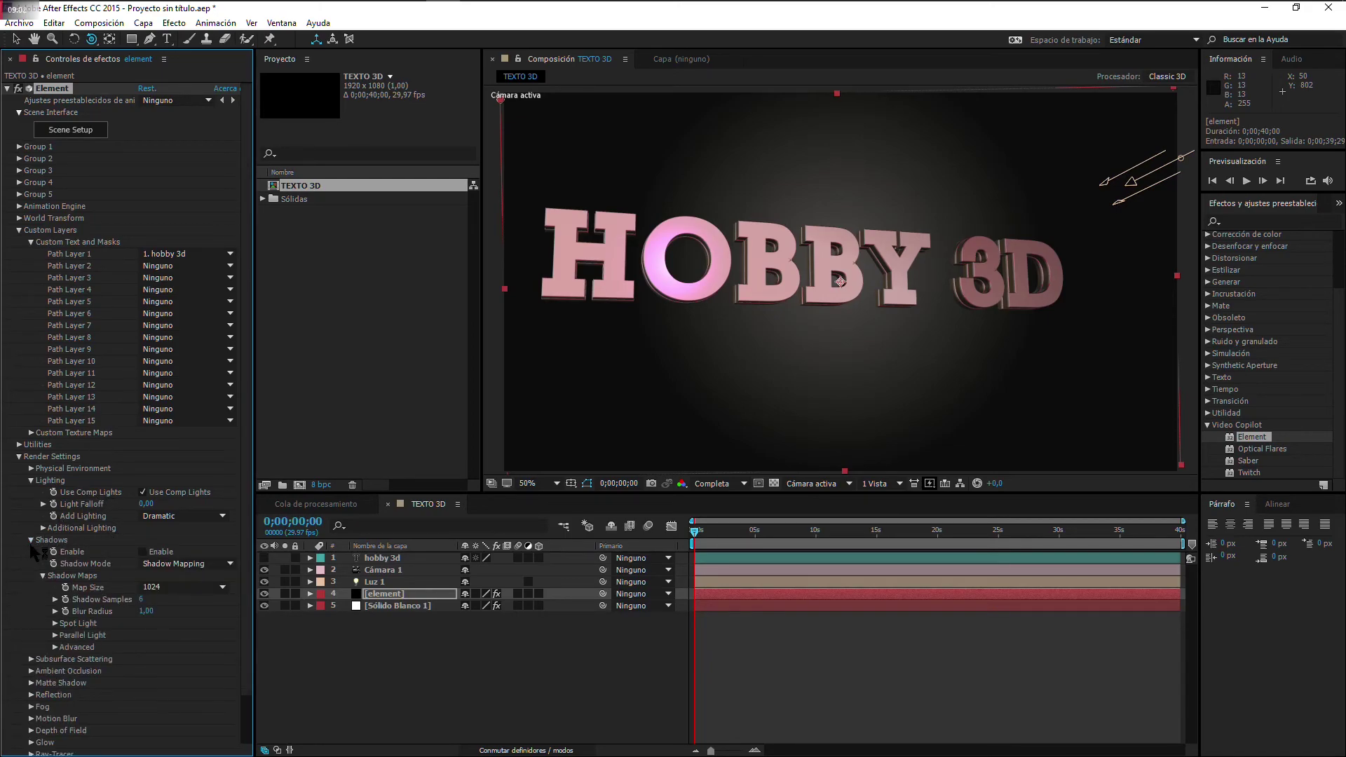
pyautogui.click(143, 553)
pyautogui.click(229, 564)
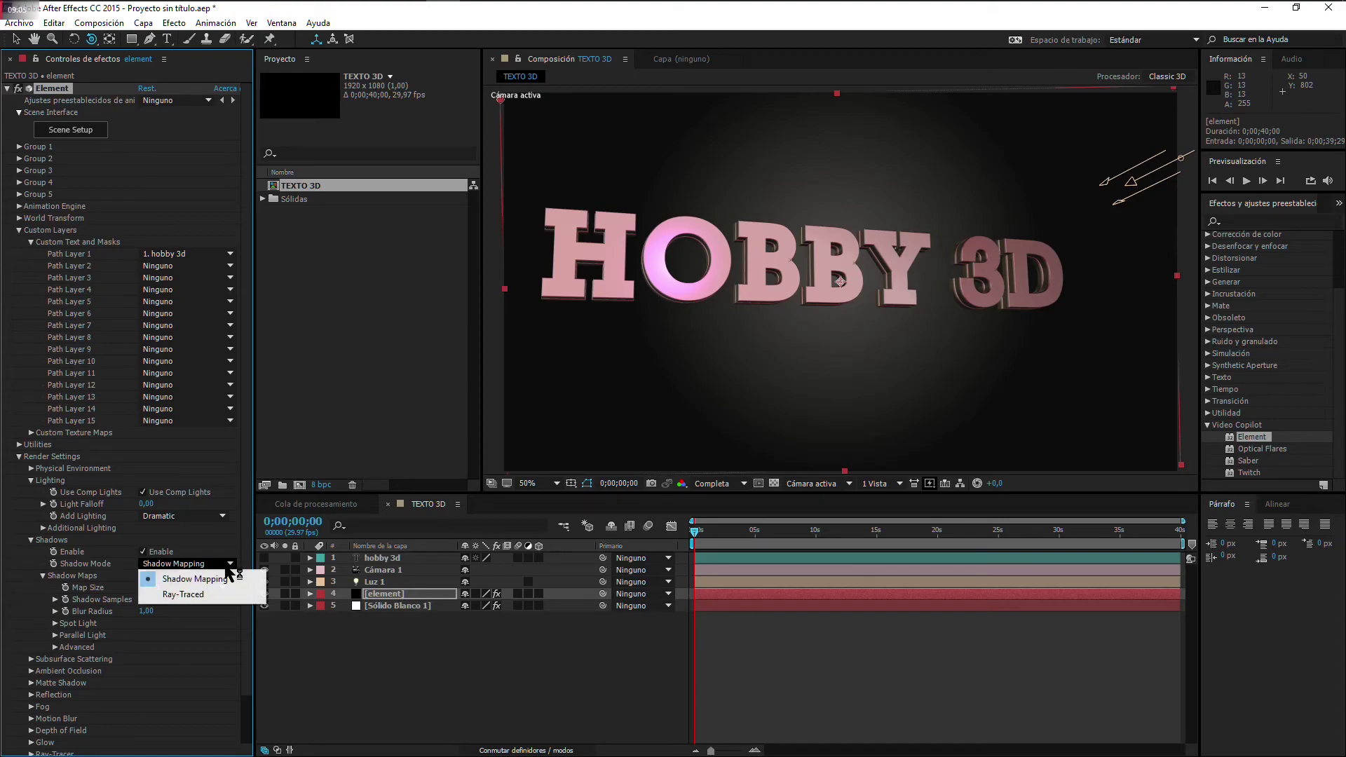
pyautogui.click(183, 595)
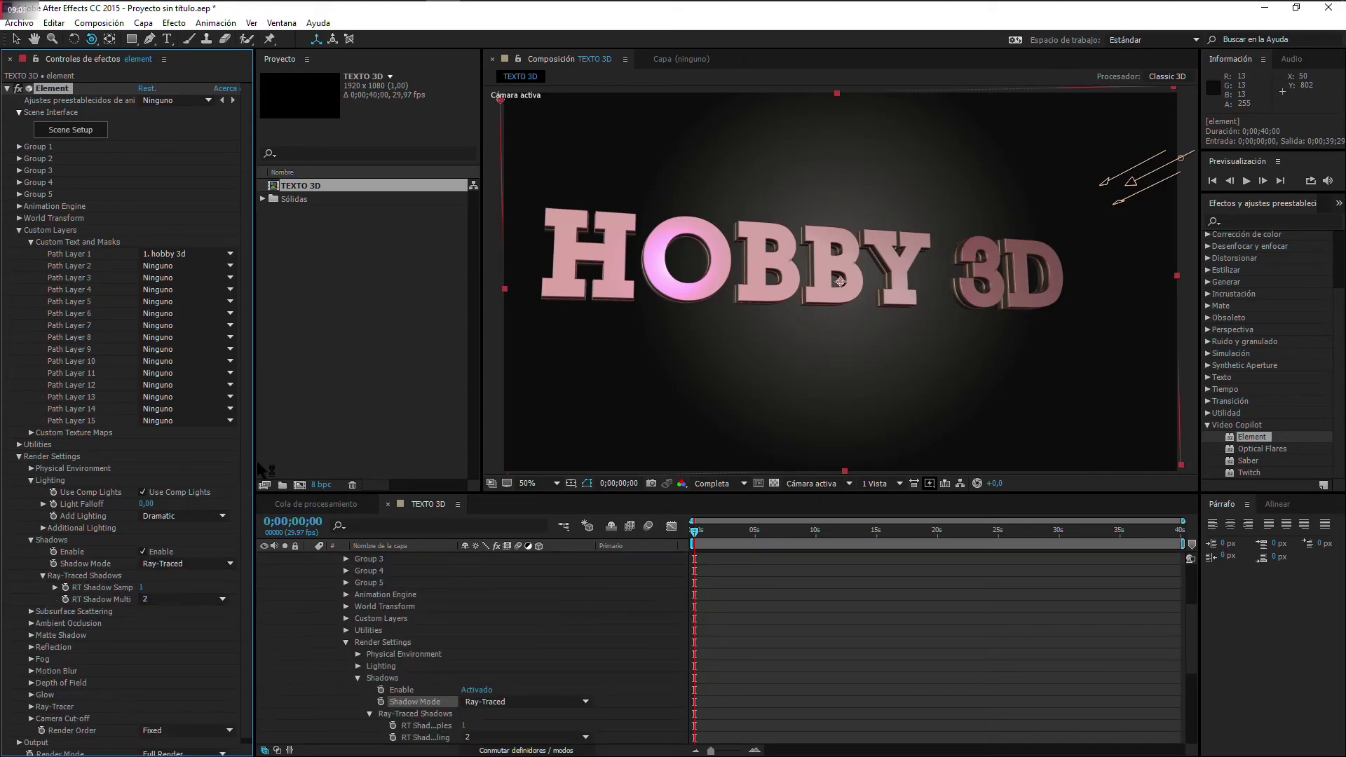
pyautogui.click(142, 589)
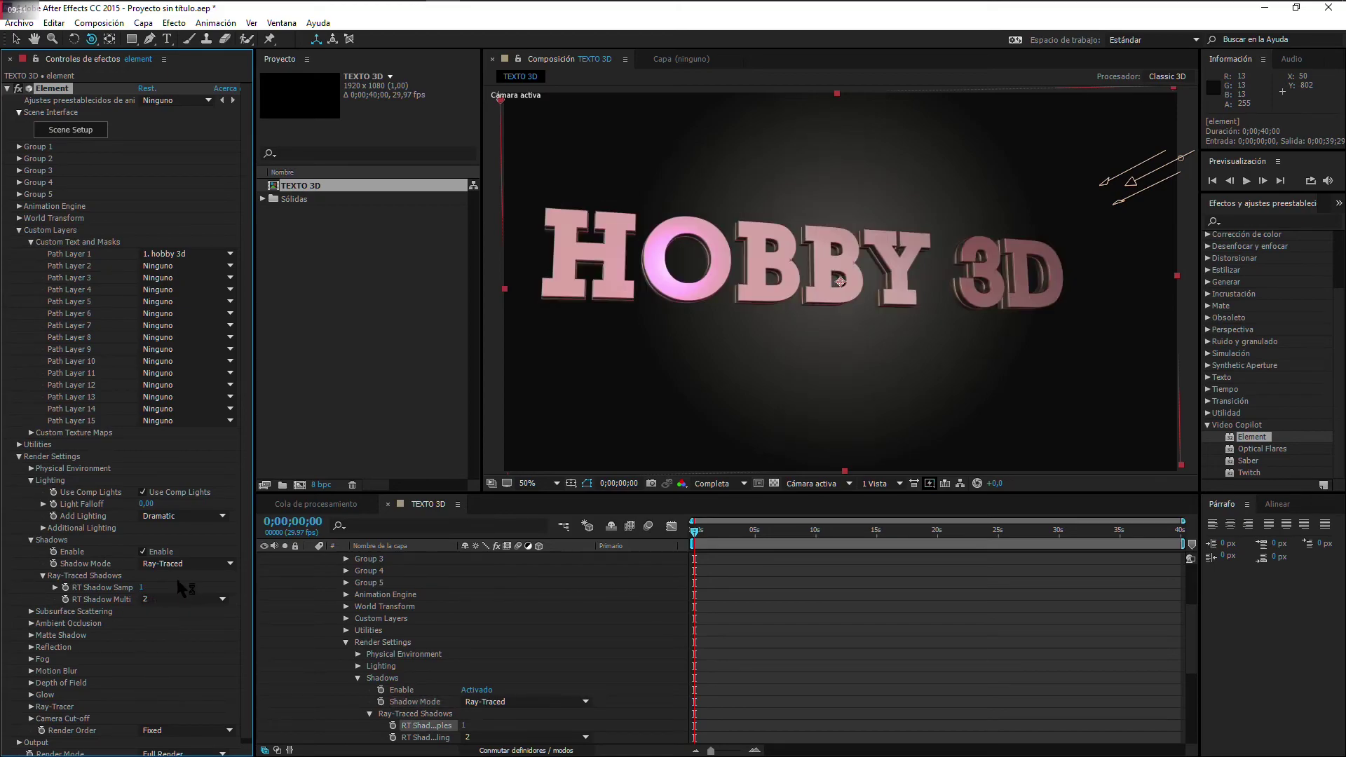
# Step: Enable ambient occlusion in SSAO mode with SSAO Intensity 5,4
pyautogui.click(31, 624)
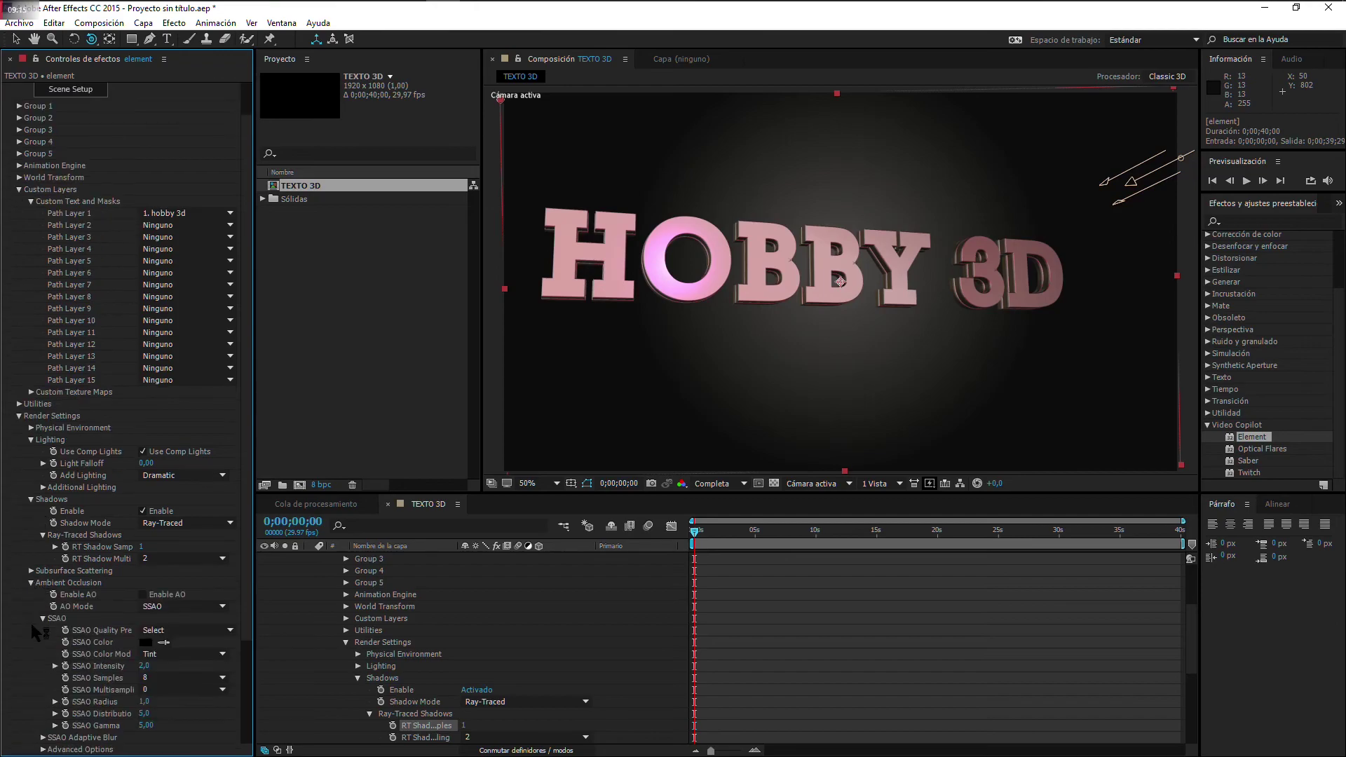
pyautogui.click(143, 595)
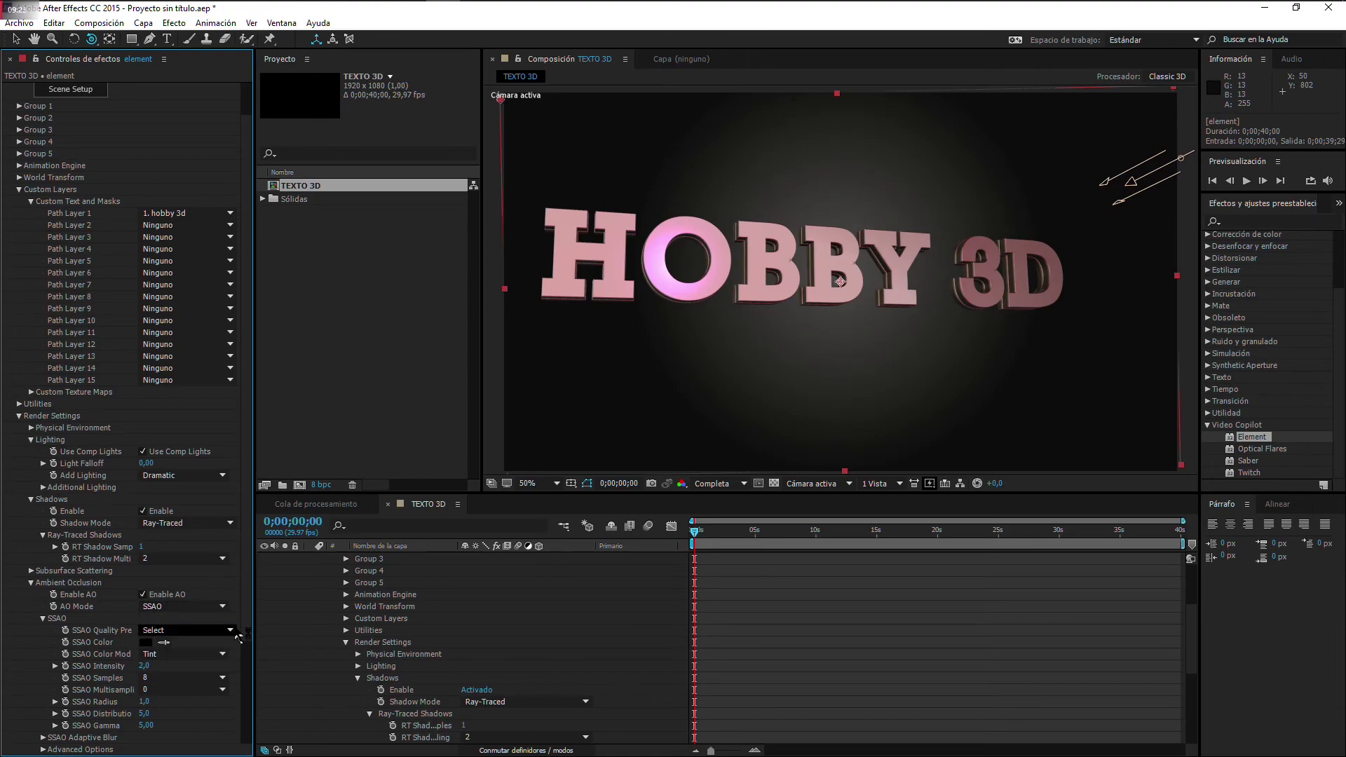
pyautogui.click(223, 607)
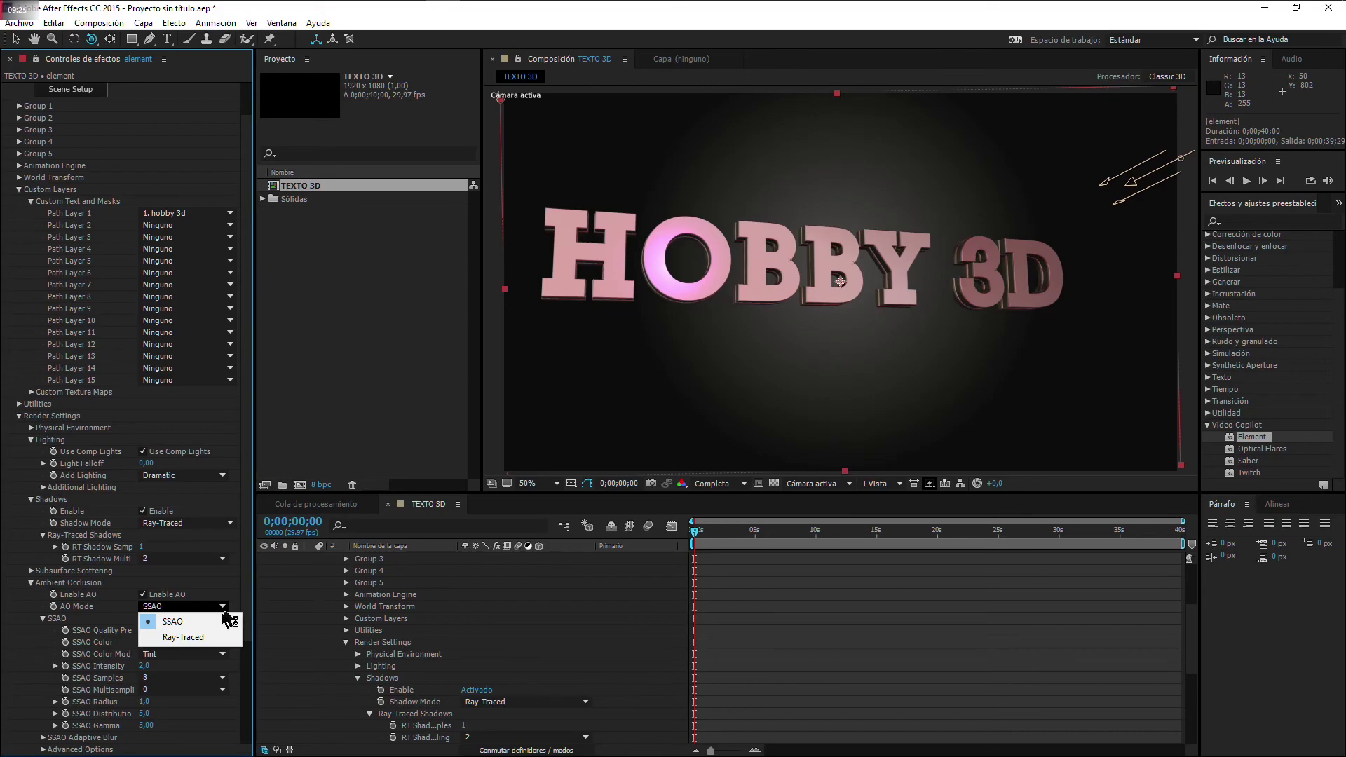
pyautogui.click(204, 636)
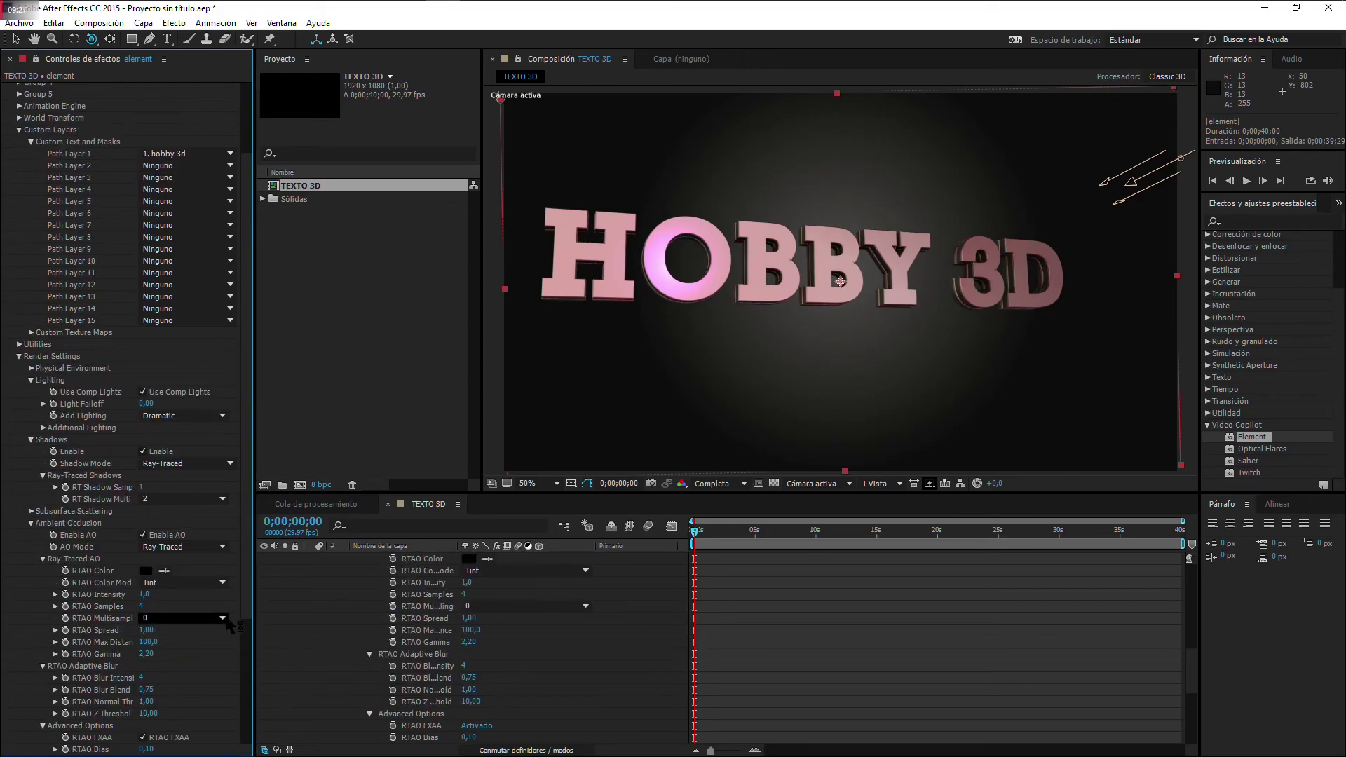
pyautogui.click(223, 618)
pyautogui.click(219, 609)
pyautogui.click(222, 547)
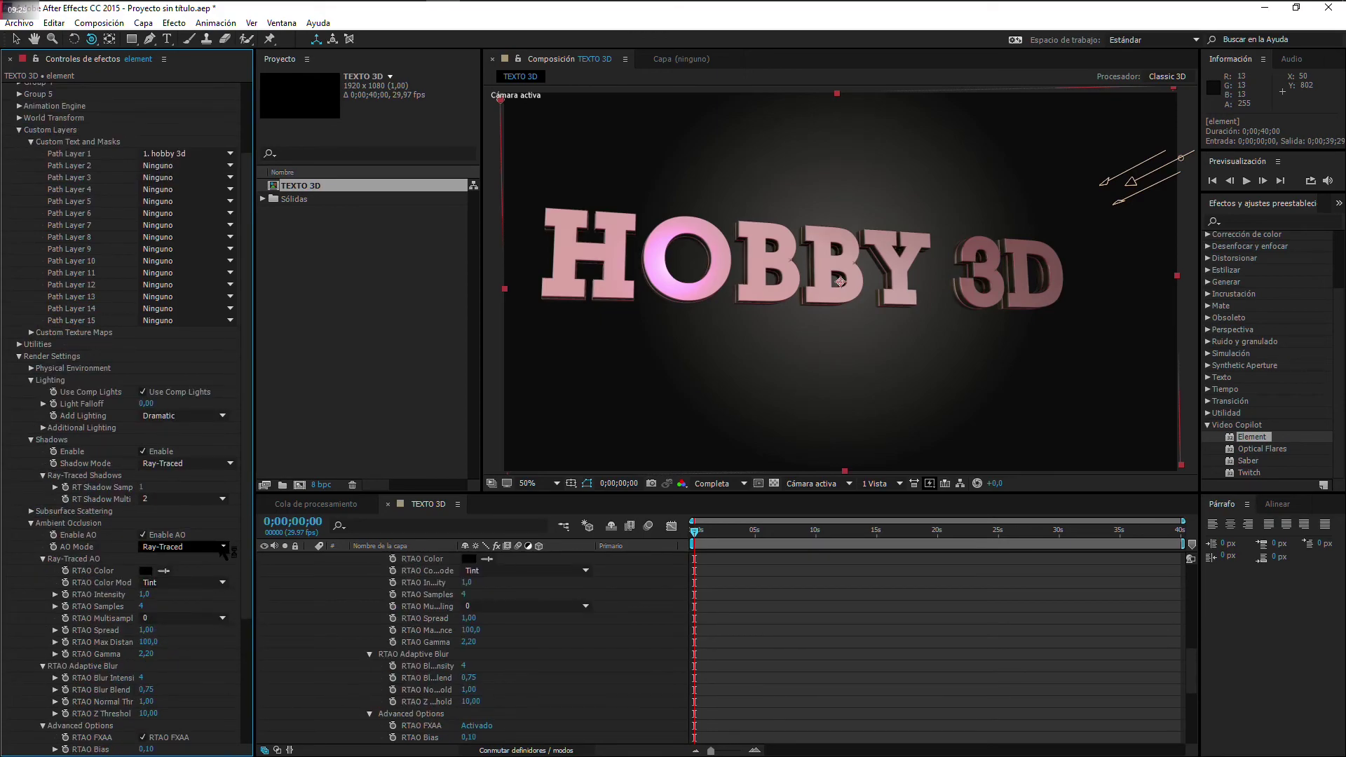
pyautogui.click(211, 561)
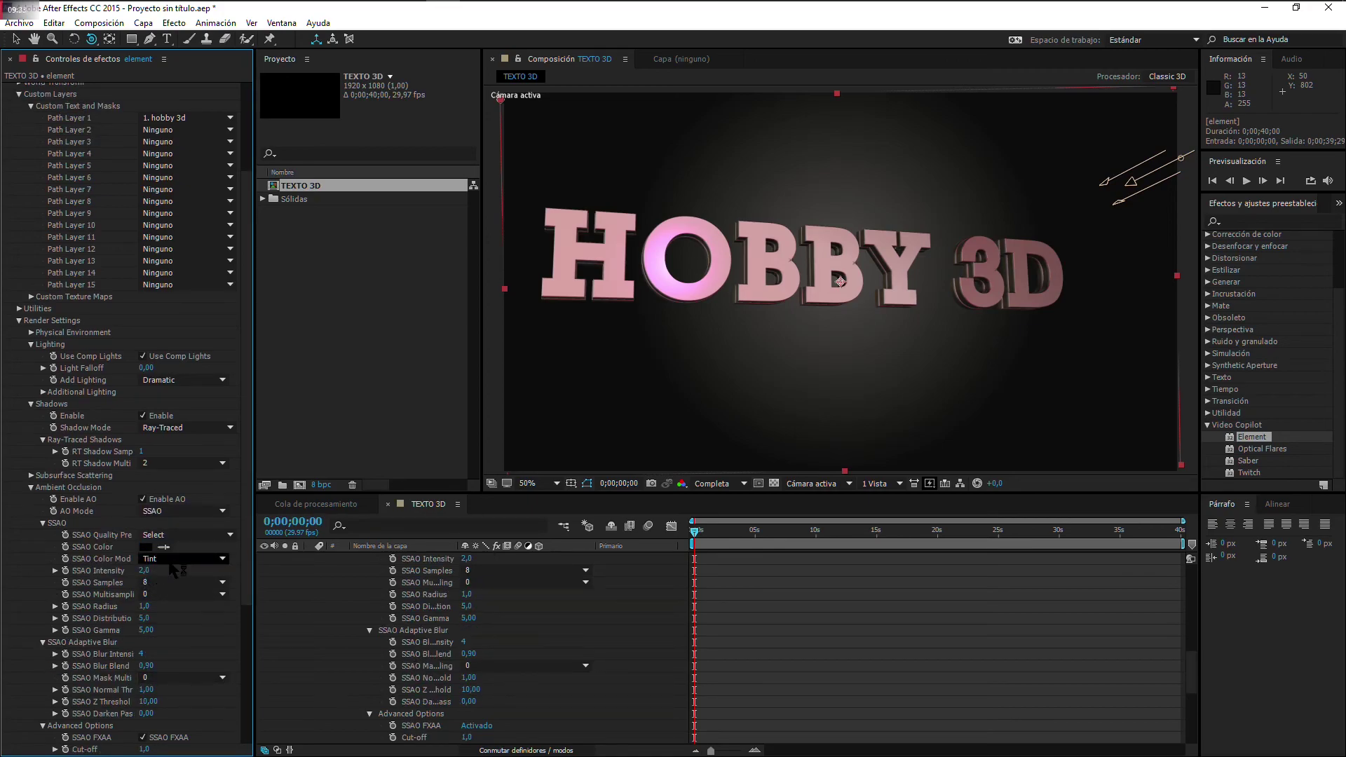
pyautogui.moveTo(145, 572); pyautogui.dragTo(145, 607)
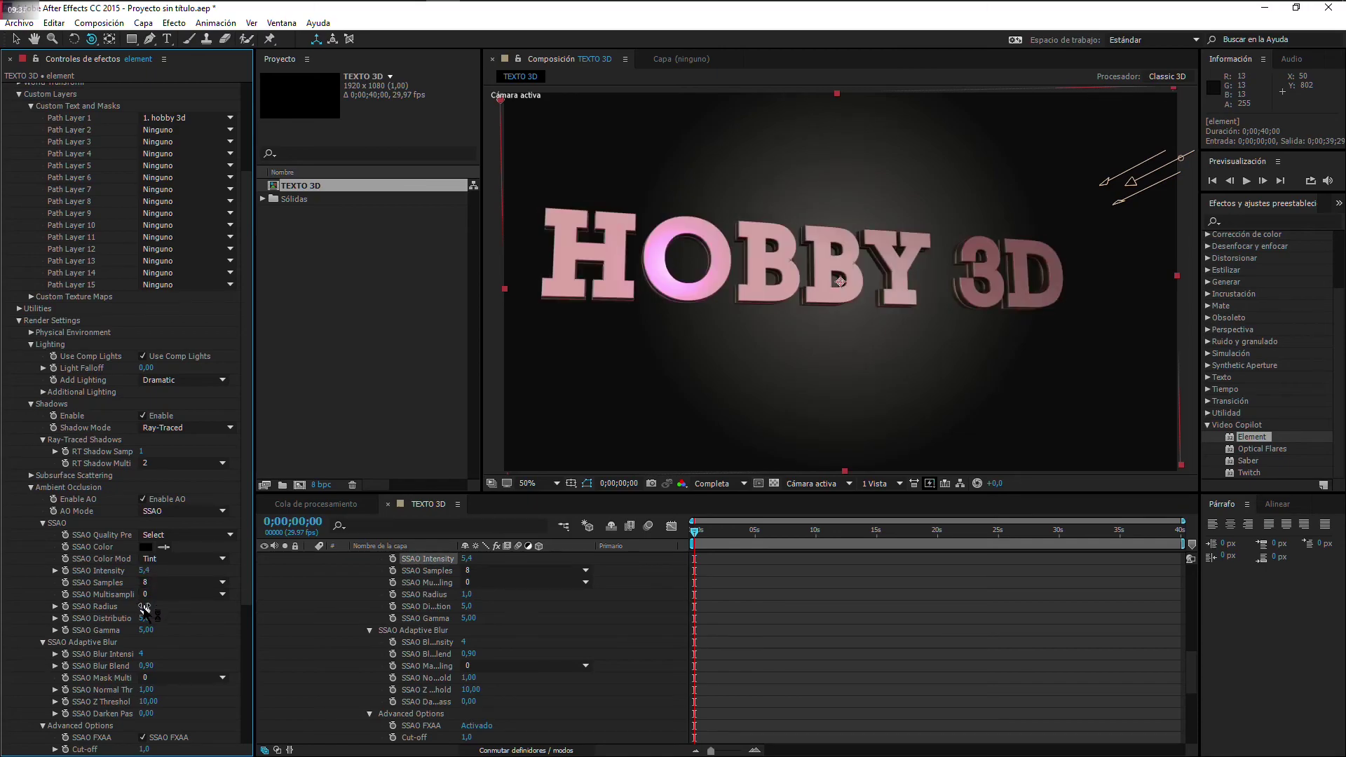
pyautogui.scroll(-5, 145, 631)
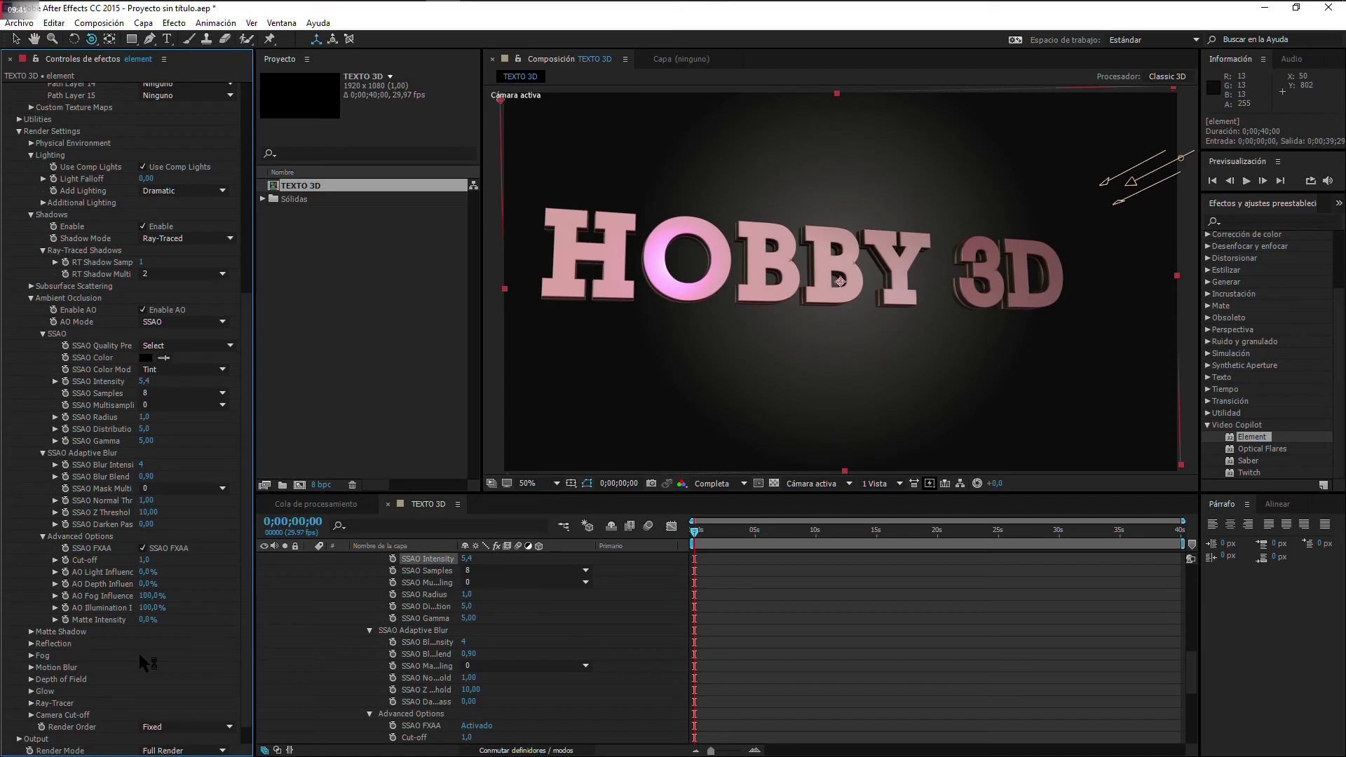
# Step: Check Enable Glow under Element's Glow settings and orbit Cámara 1 to a new angle
pyautogui.click(30, 691)
pyautogui.scroll(-3, 84, 666)
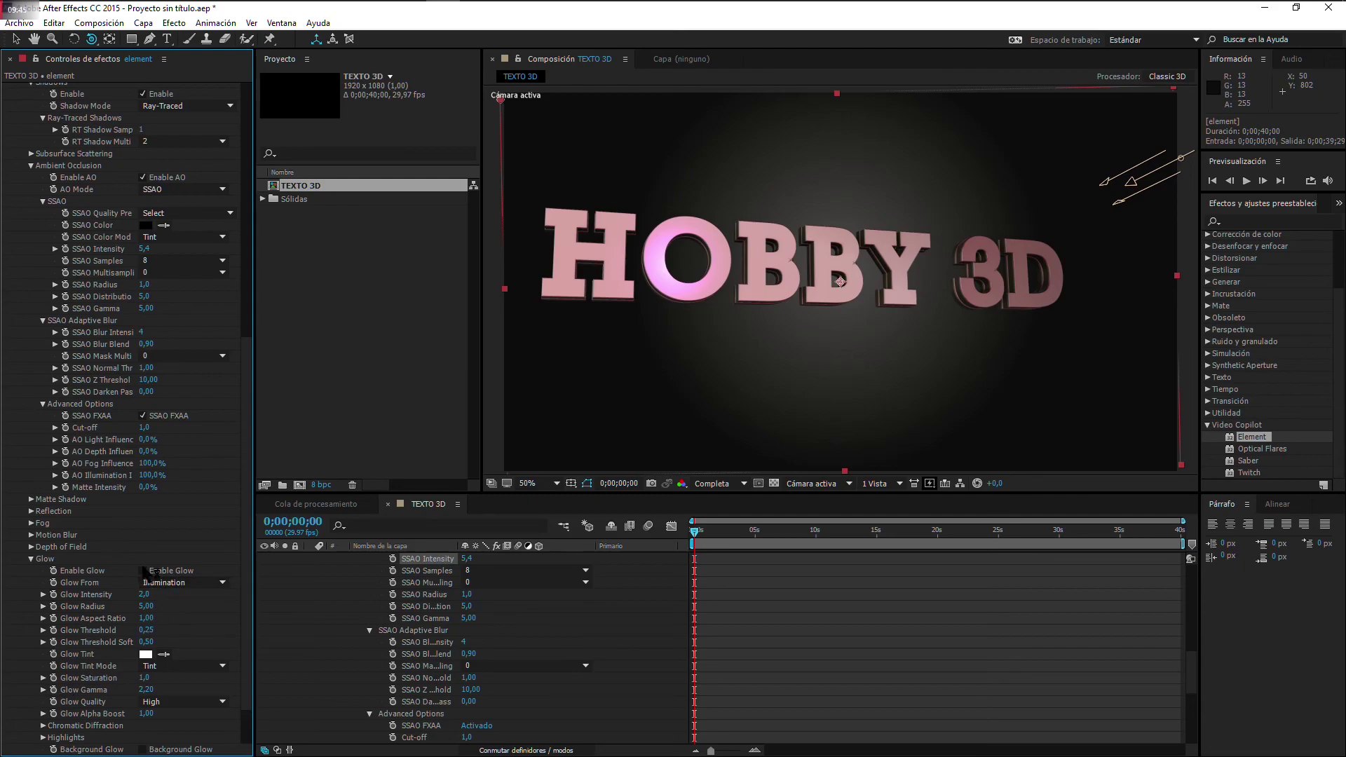
pyautogui.click(144, 571)
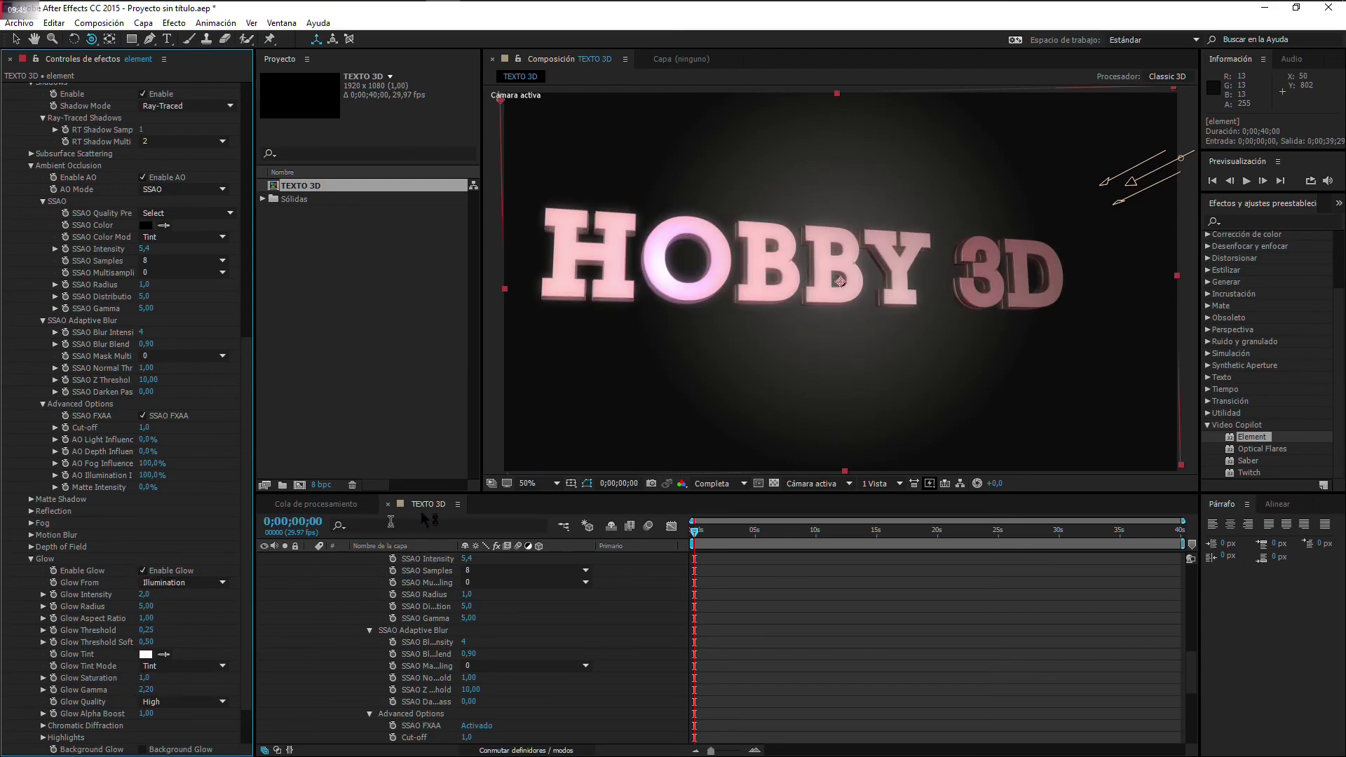
pyautogui.moveTo(734, 331); pyautogui.dragTo(702, 339)
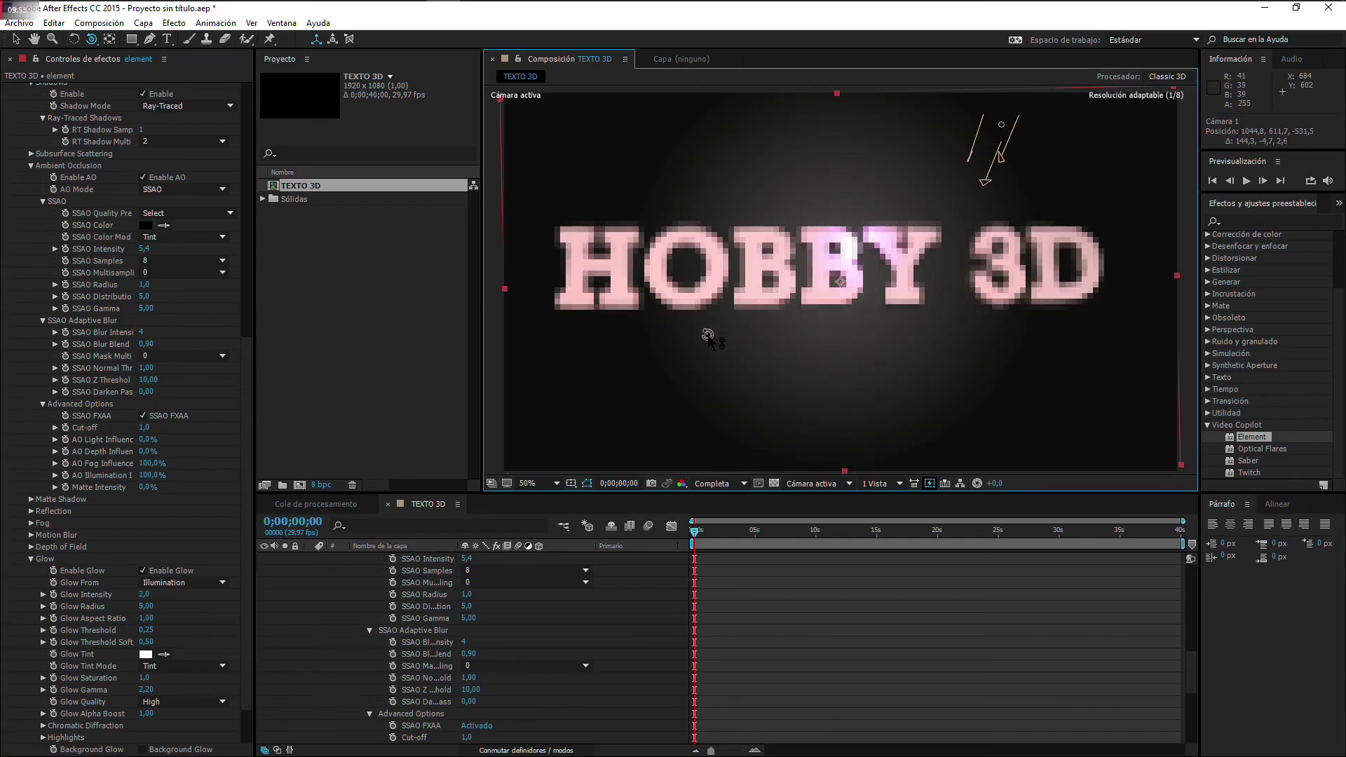
# Step: Turn on Title/Action Safe guides and orbit Cámara 1 to about 1176.7, 574.3, -497.5
pyautogui.click(571, 483)
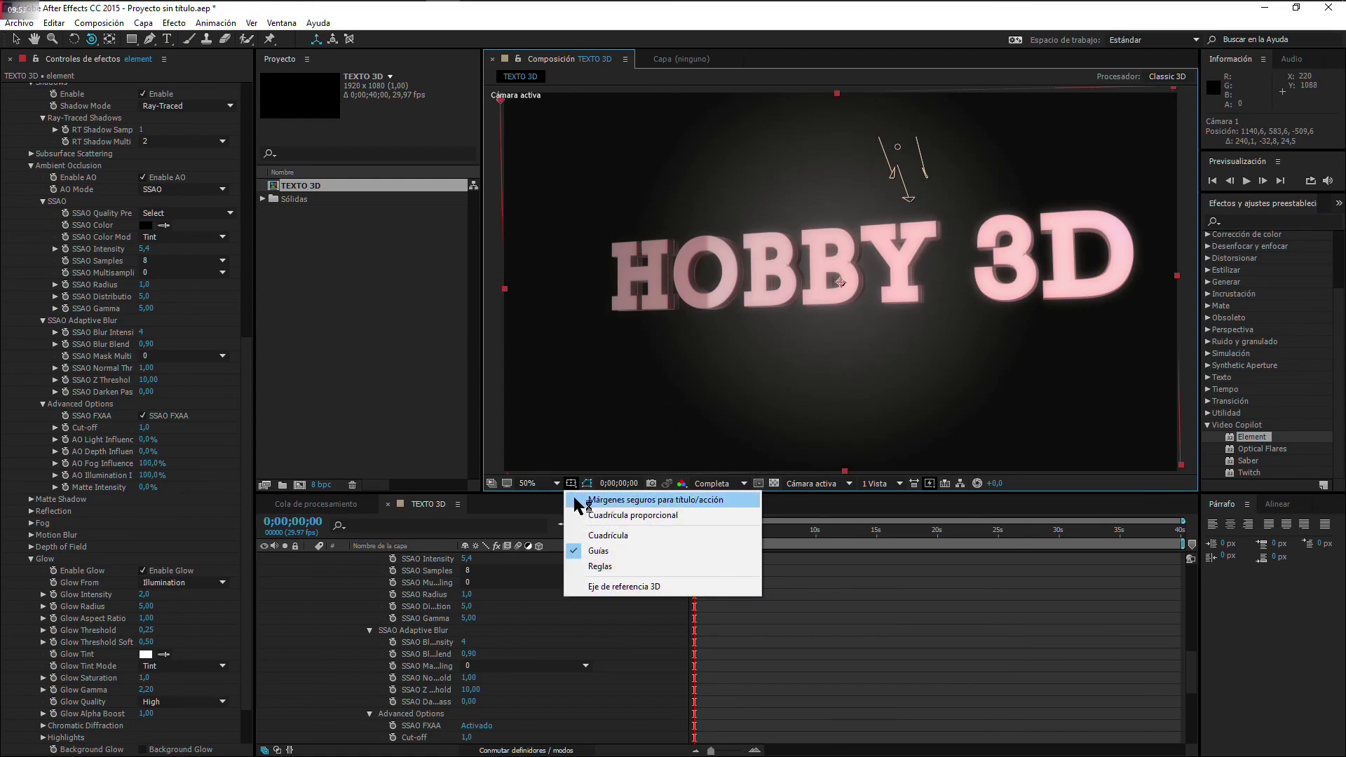
pyautogui.click(579, 502)
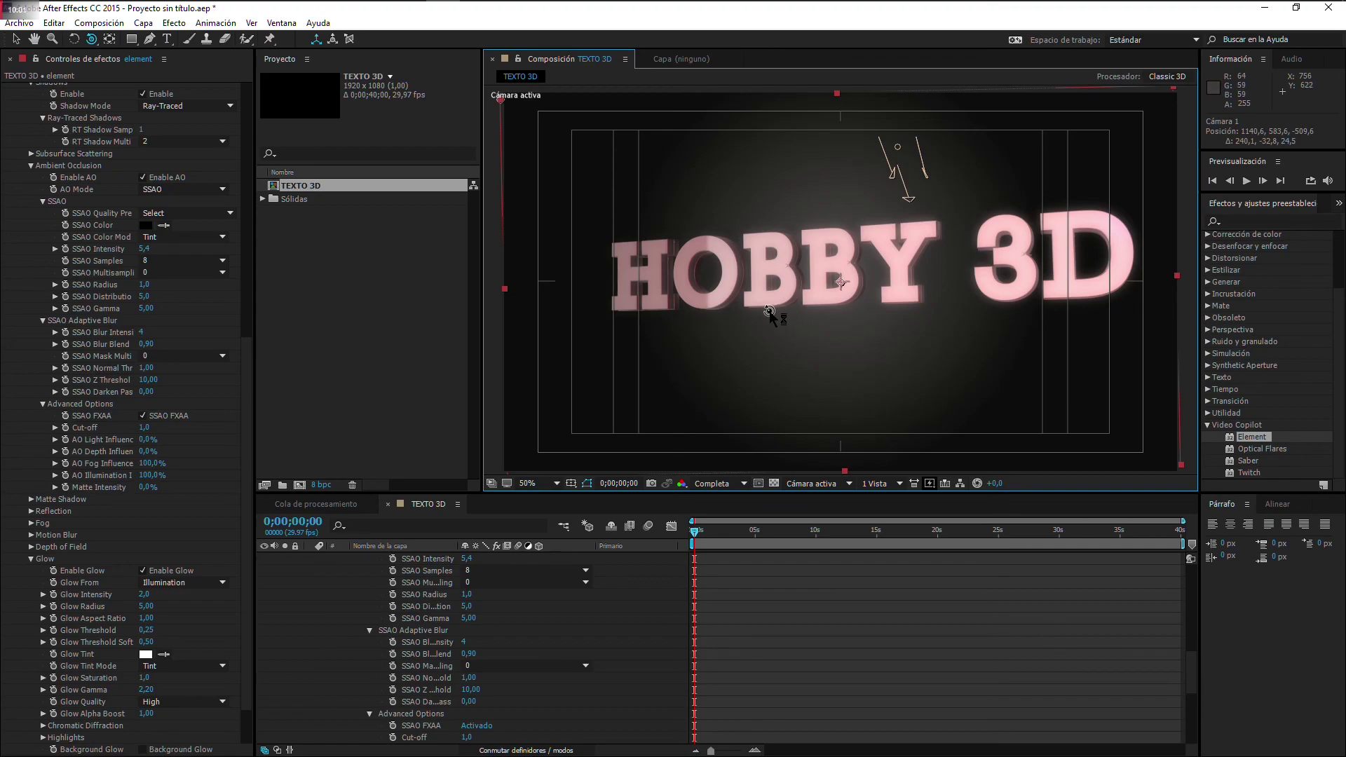
pyautogui.moveTo(774, 316); pyautogui.dragTo(780, 328)
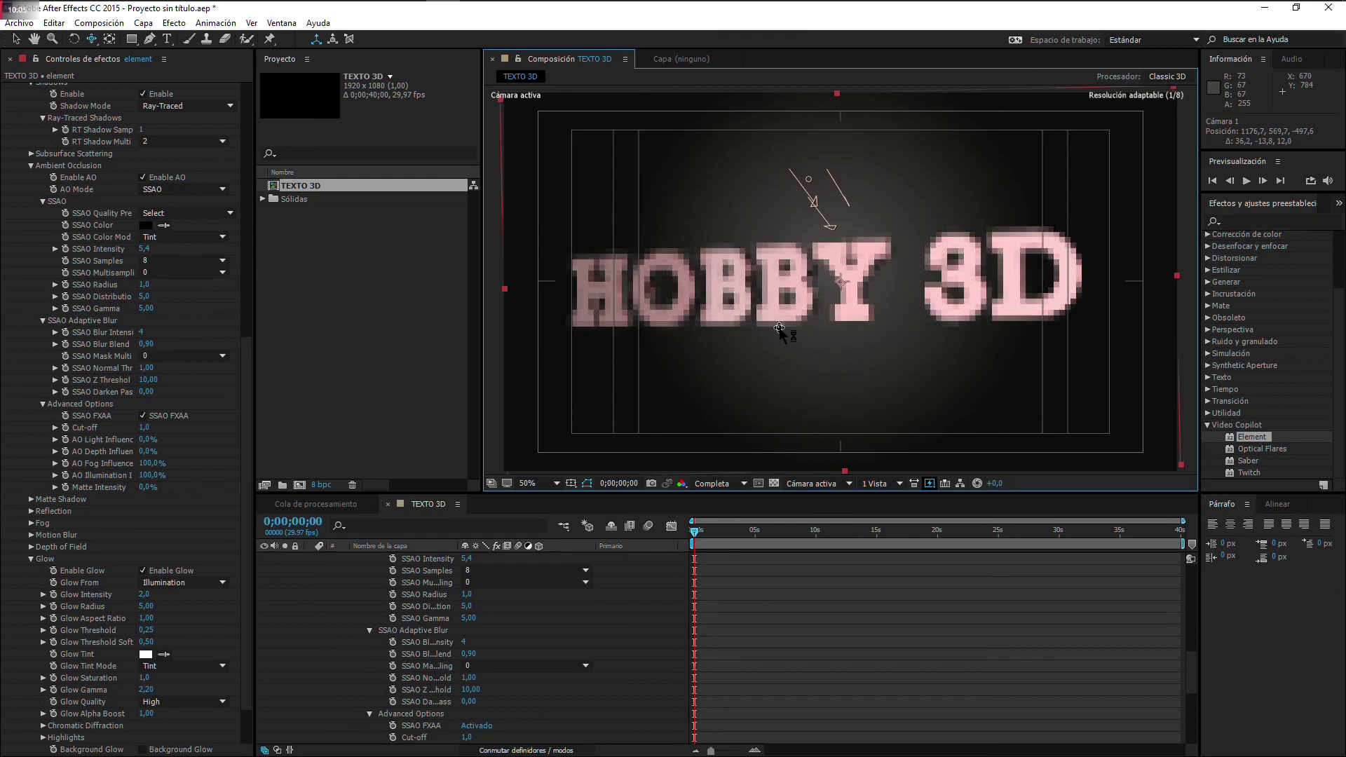